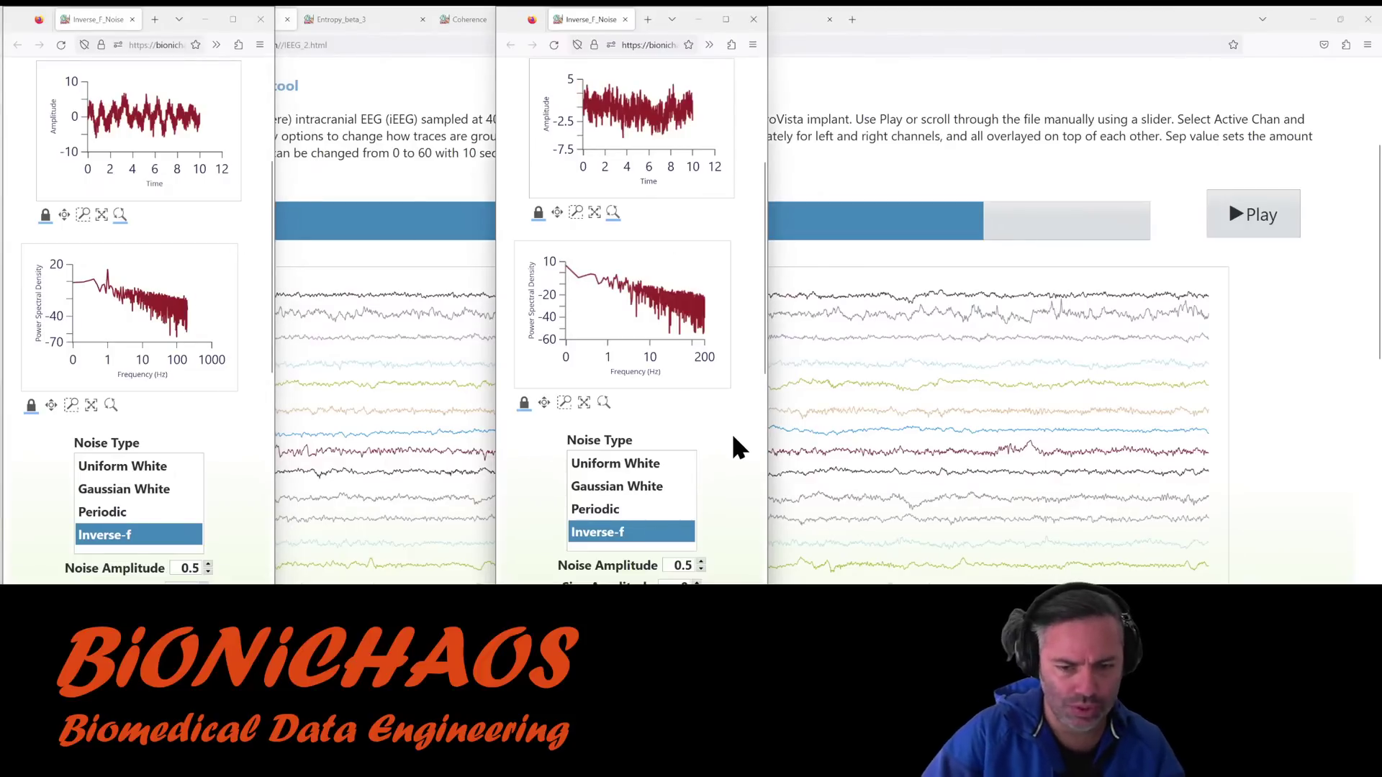
Reduce the page zoom to 70% and align both Inverse-F Noise windows so their plots and settings can be compared.
key("ctrl+minus")
key("ctrl+minus")
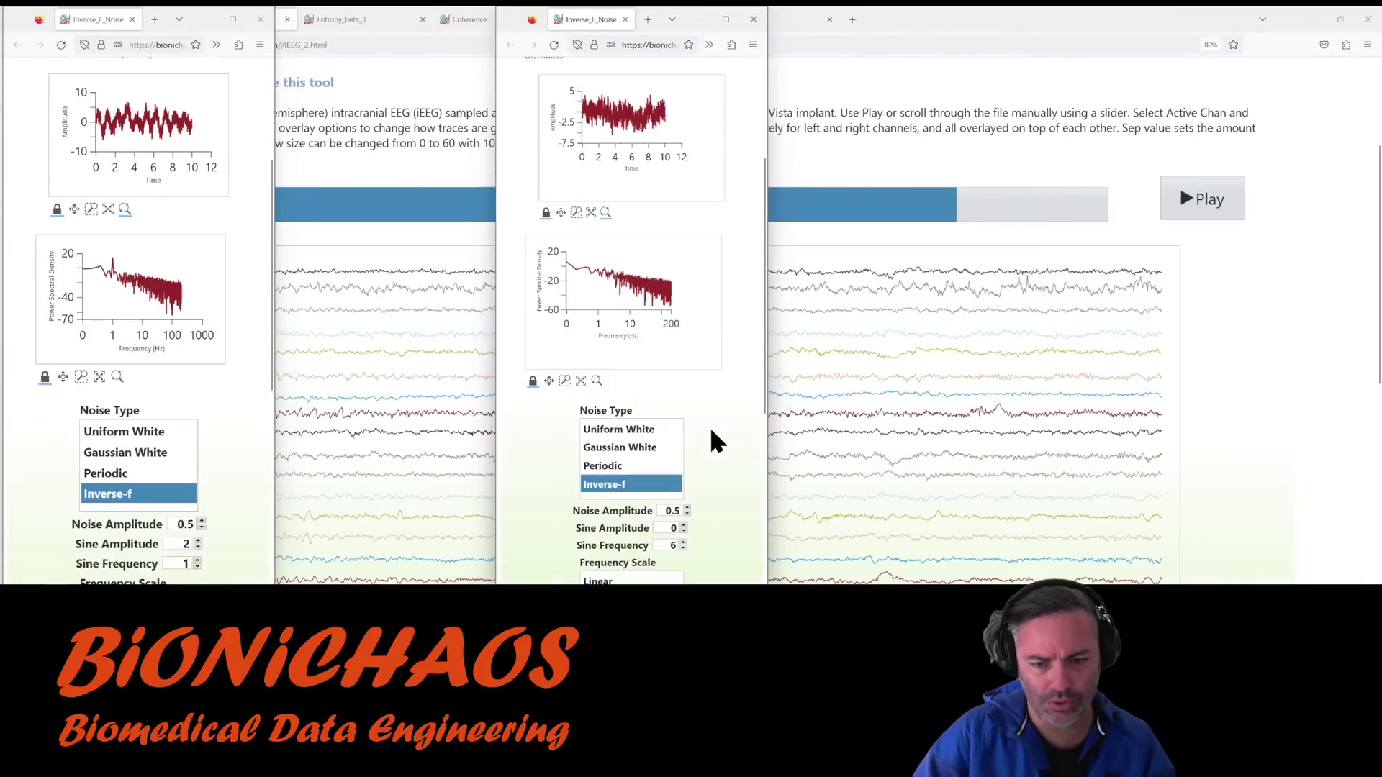
key("ctrl+minus")
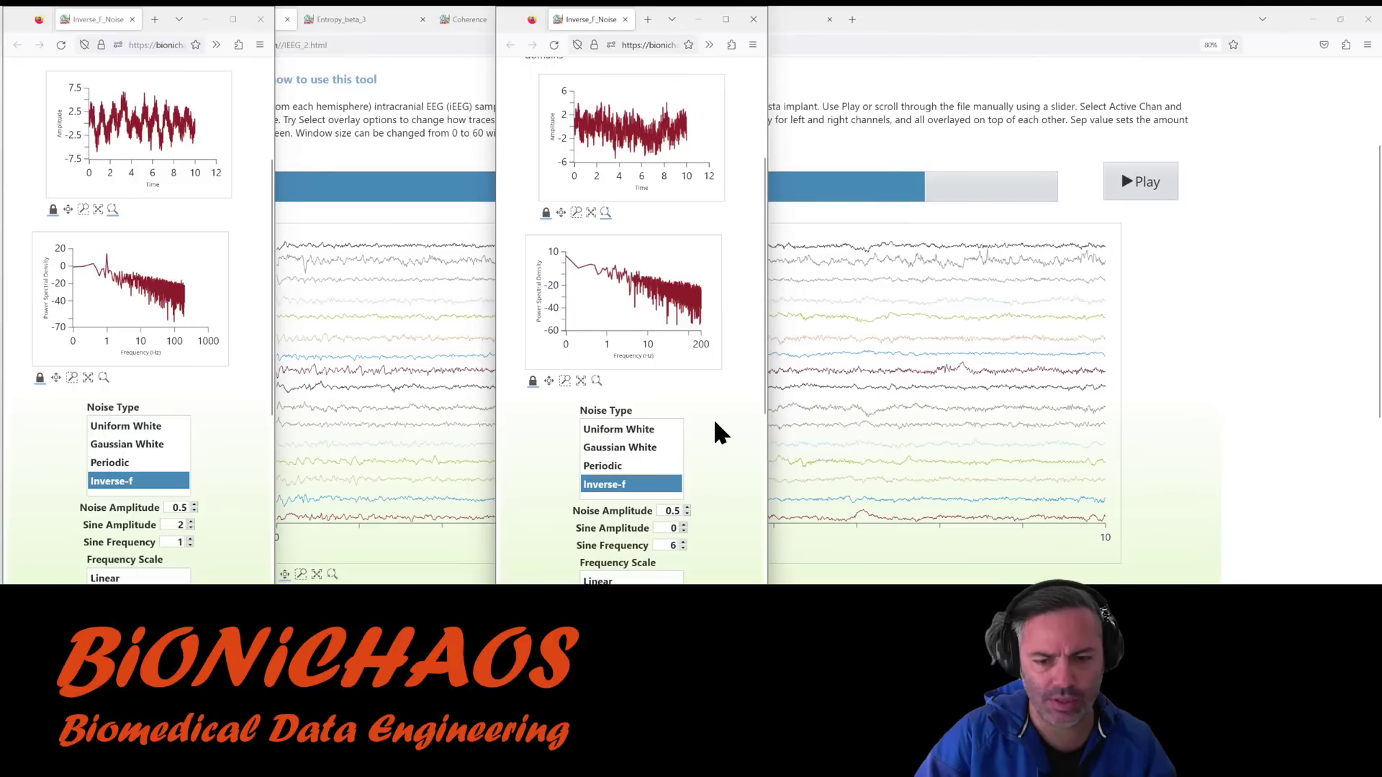
scroll(724, 354, "up", 1)
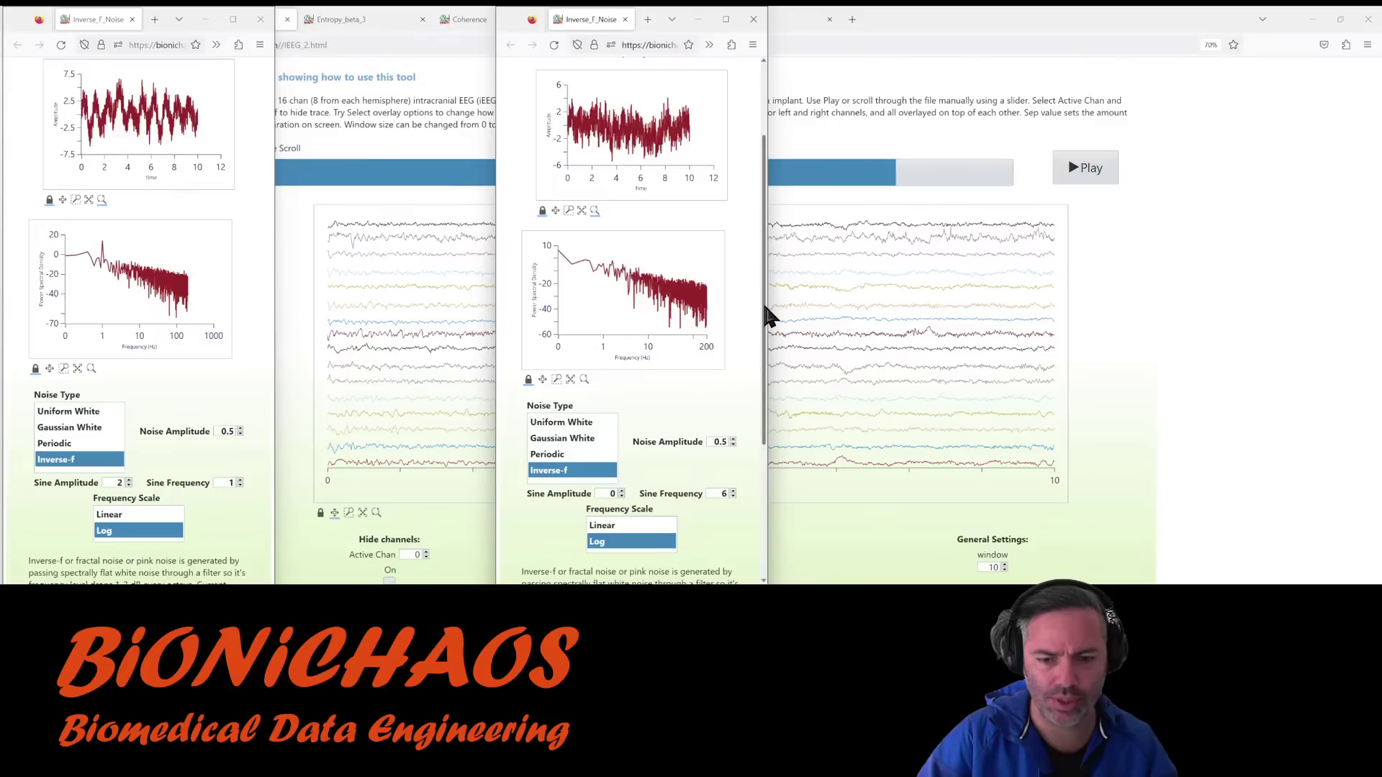
scroll(763, 297, "up", 1)
mouse_move(766, 293)
left_mouse_down()
mouse_move(765, 305)
mouse_move(766, 289)
left_mouse_up()
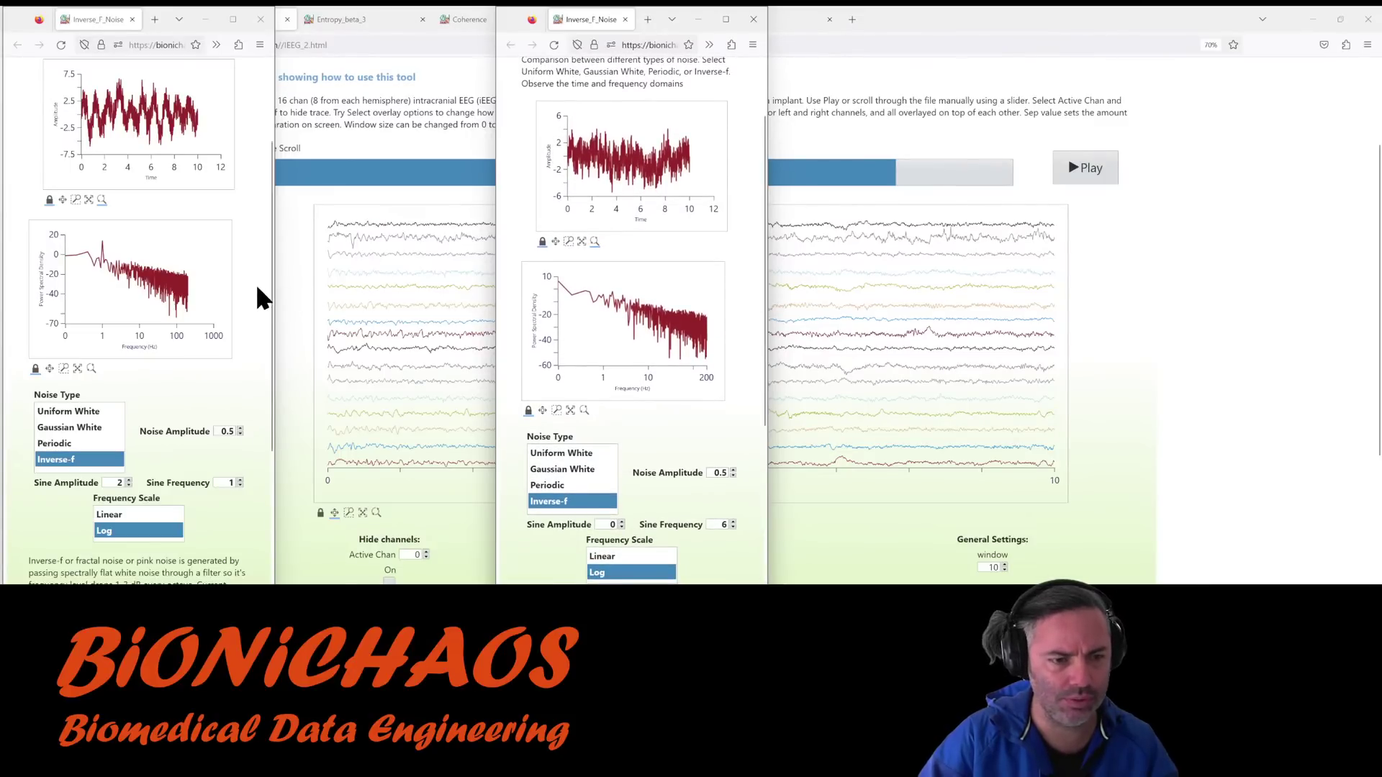
mouse_move(267, 281)
left_mouse_down()
mouse_move(276, 255)
mouse_move(273, 283)
mouse_move(274, 270)
left_mouse_up()
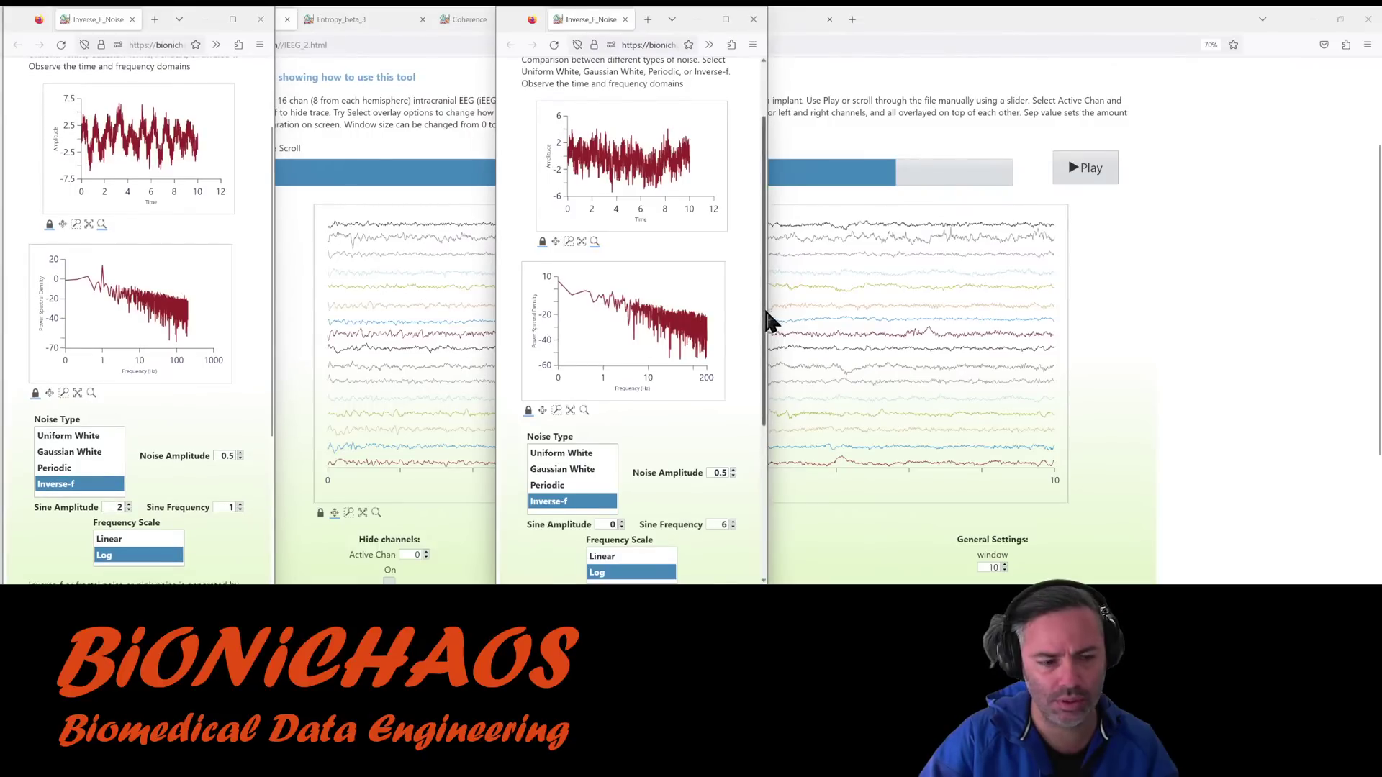
left_click_drag(766, 311, 766, 323)
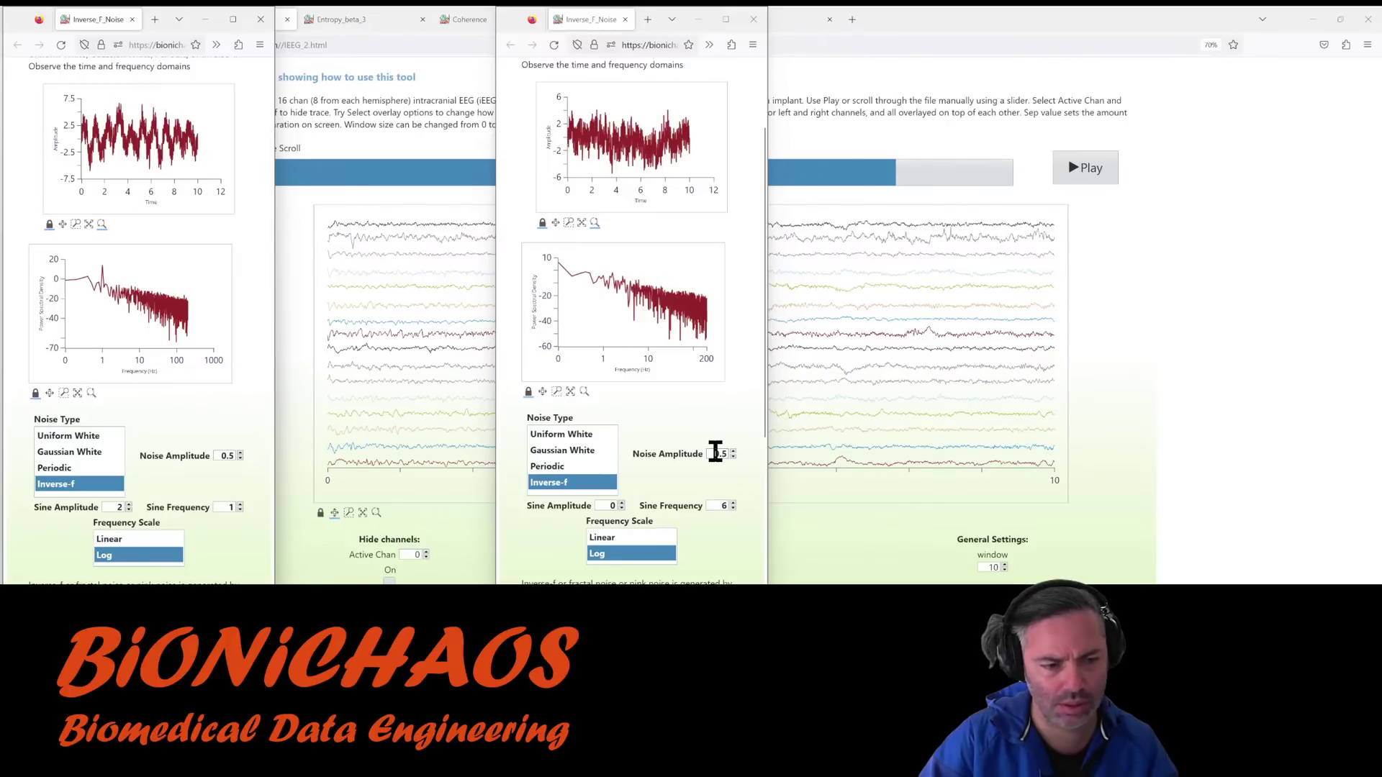
Compare the Linear and Log frequency scales for the noise signal with zero sine amplitude, ending on Log.
left_click(631, 538)
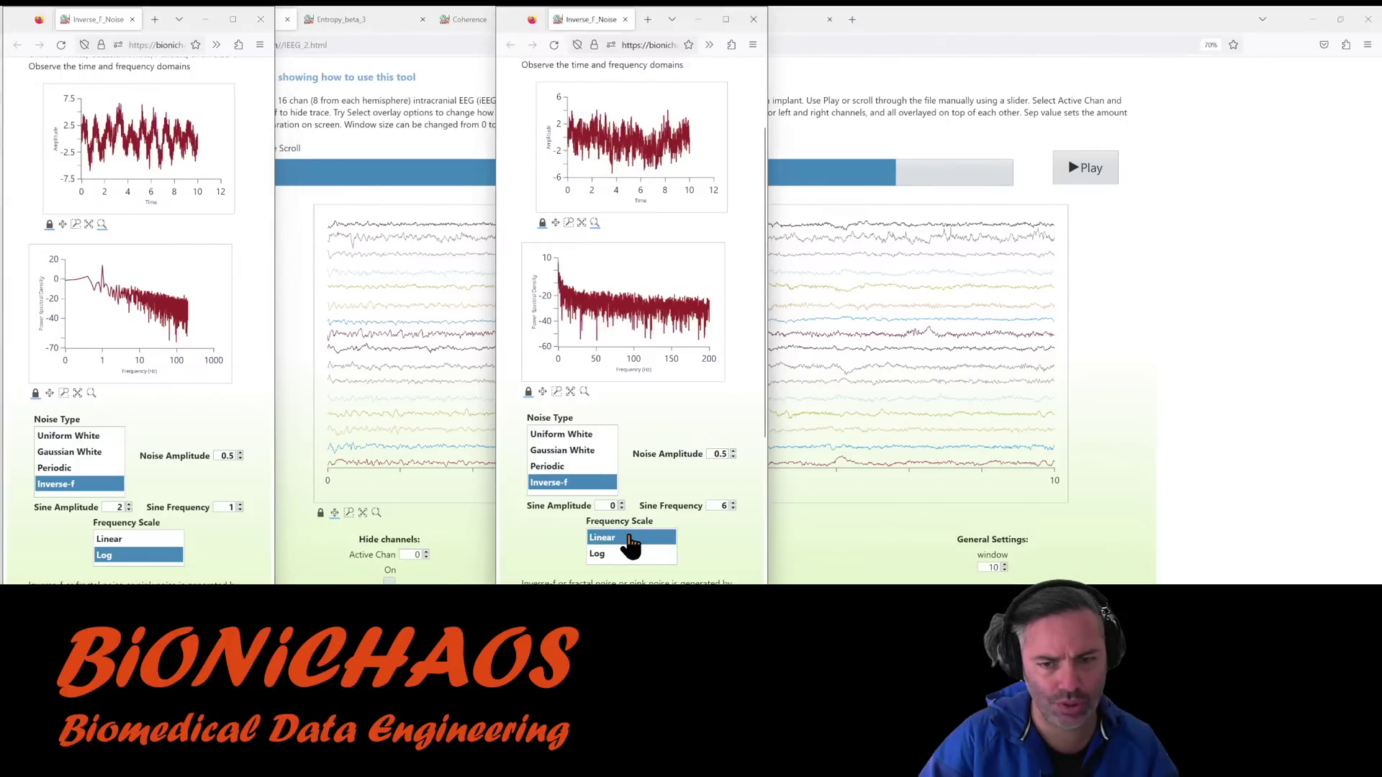
left_click(614, 556)
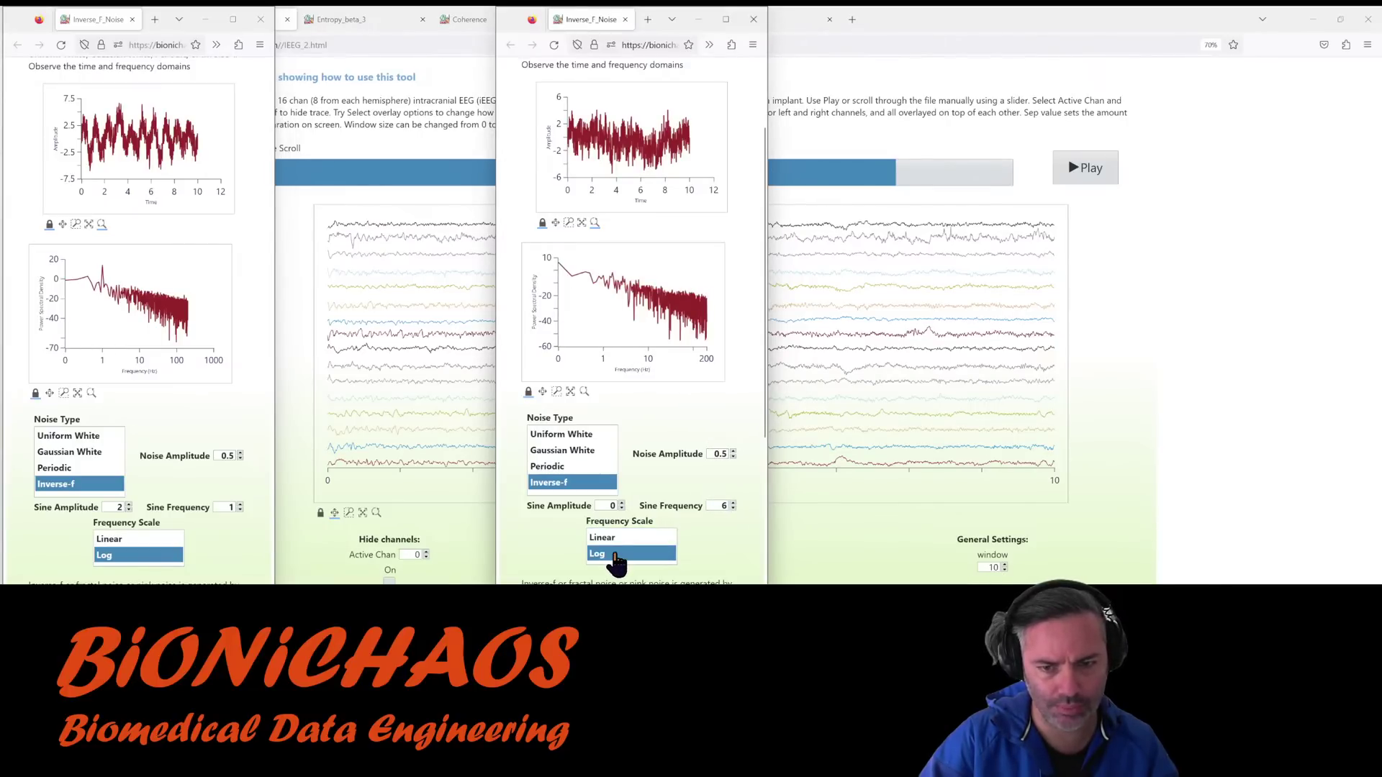
key("Up")
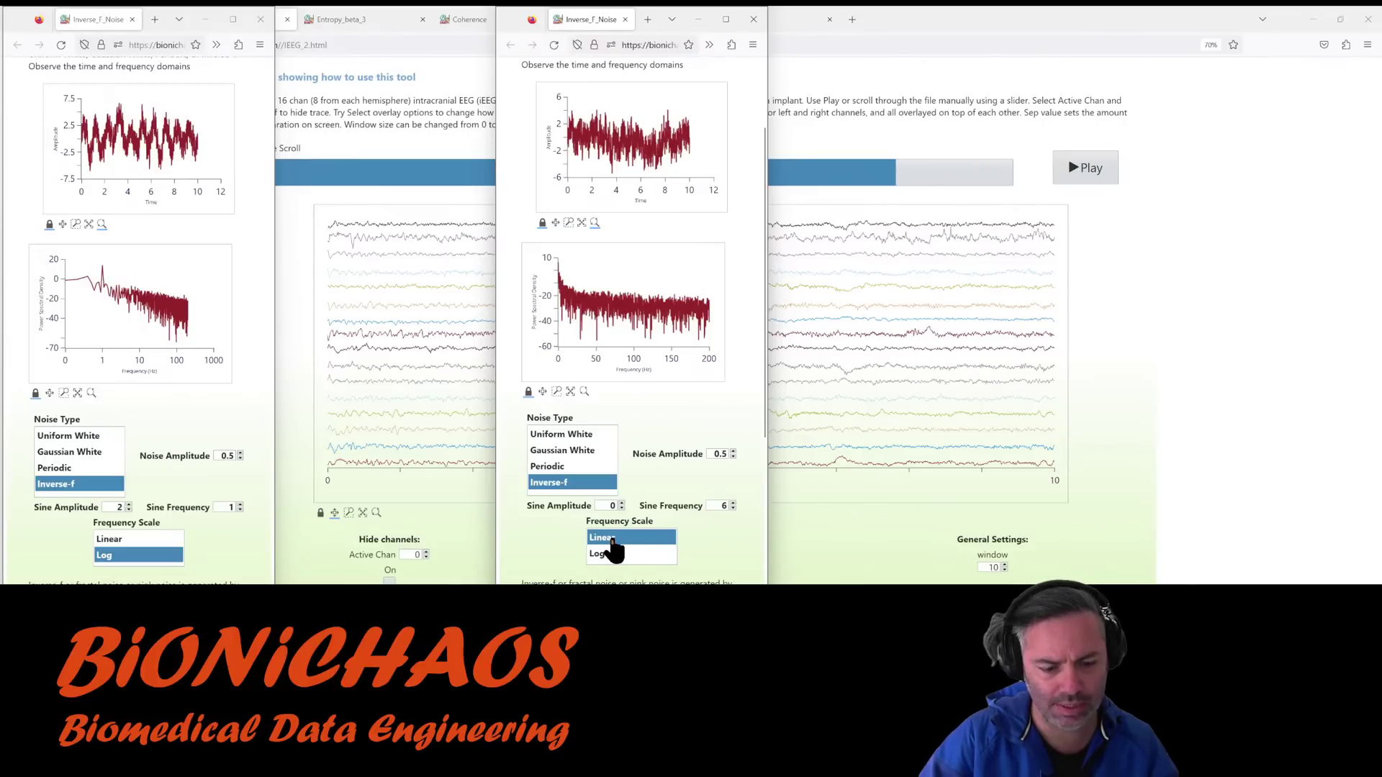
mouse_move(602, 304)
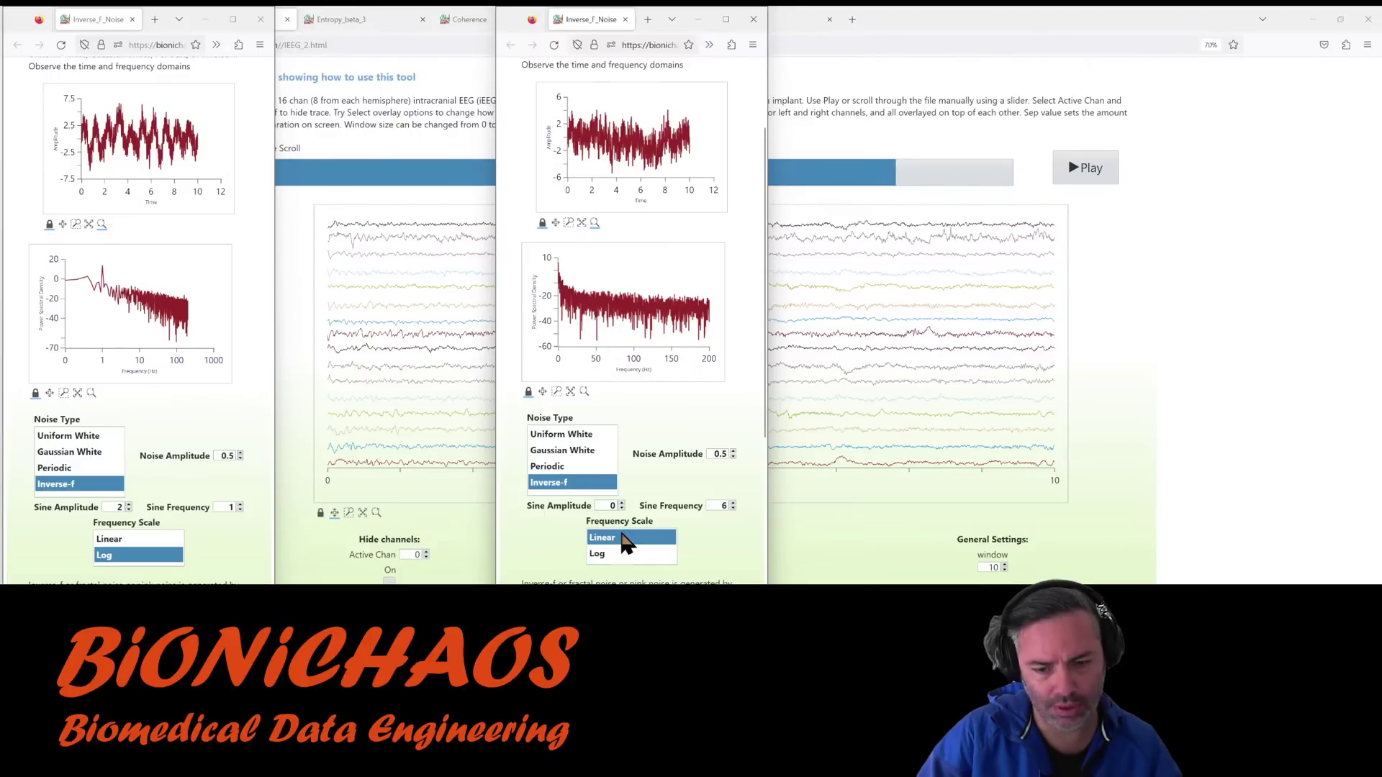
left_click(607, 555)
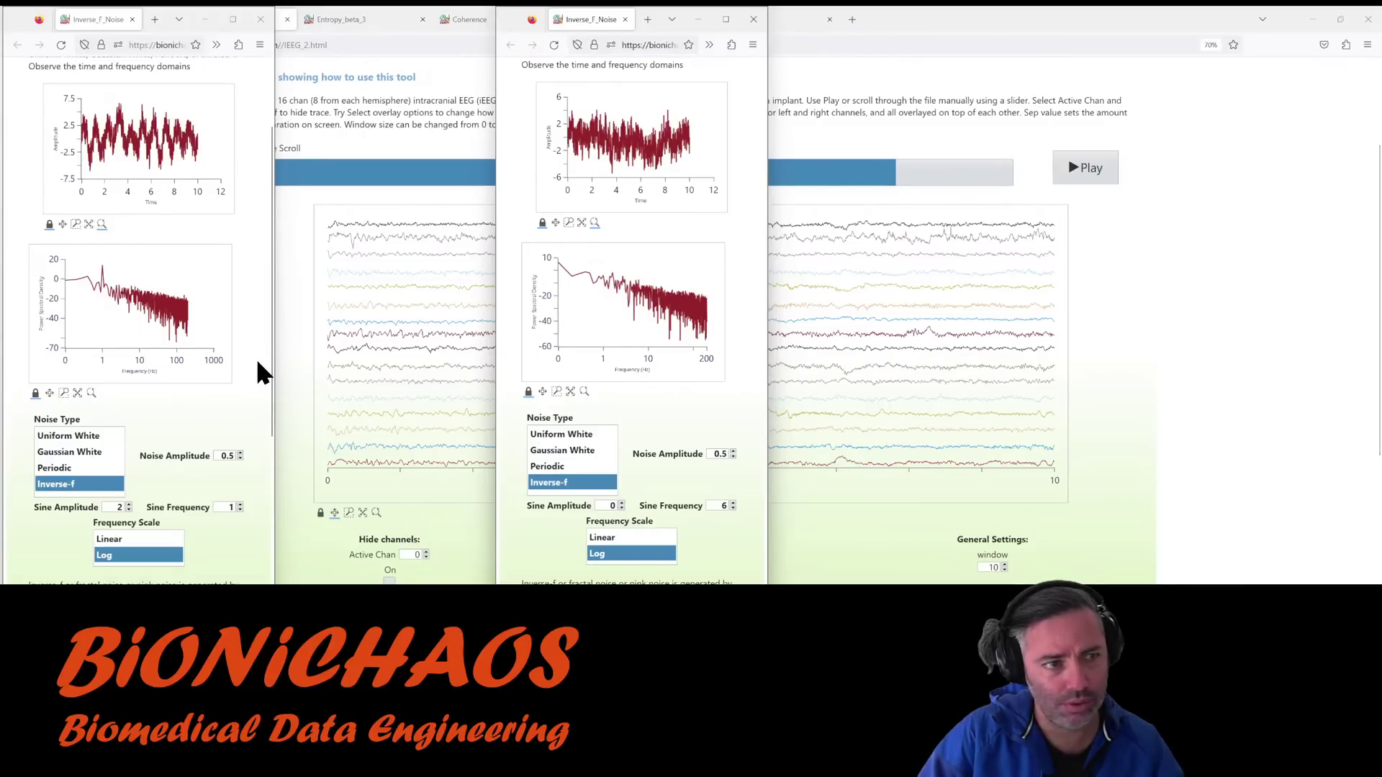
left_click_drag(272, 347, 273, 349)
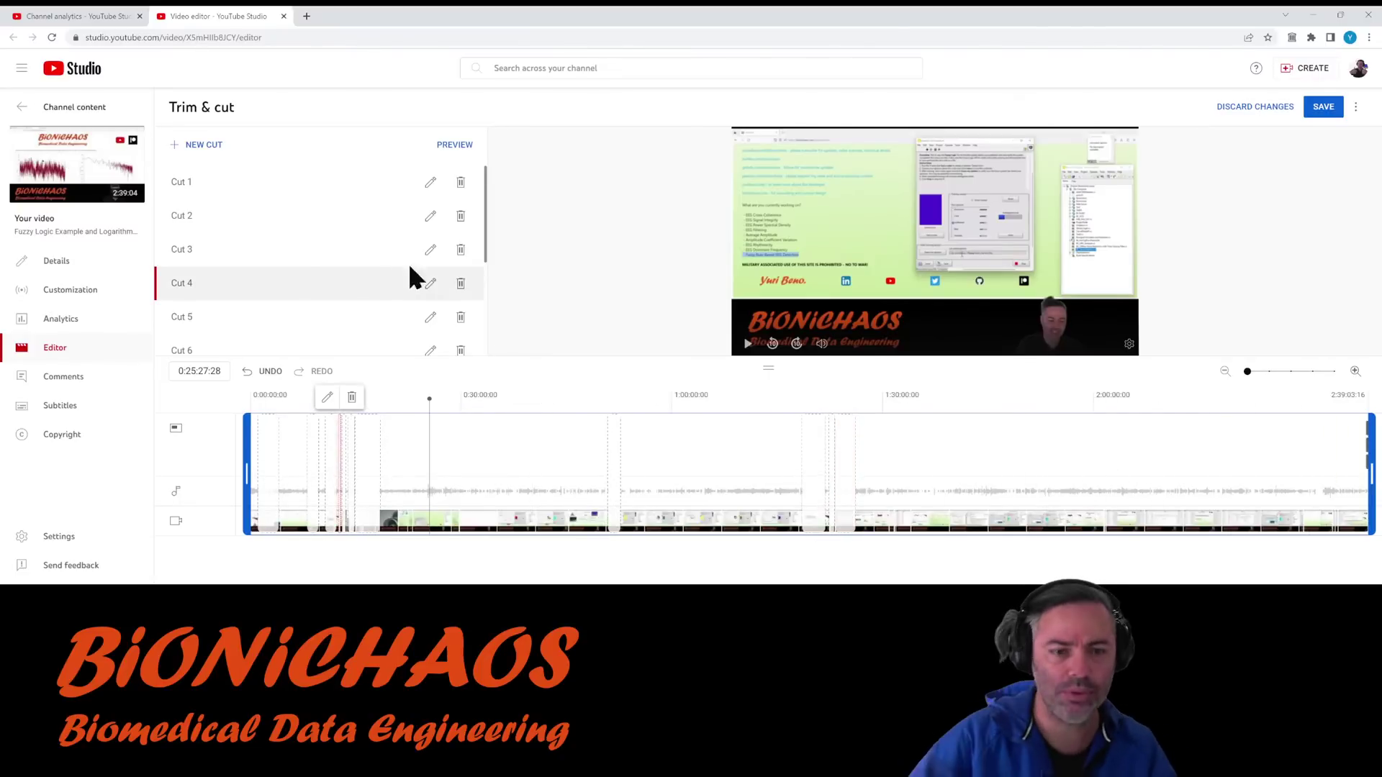
In YouTube Studio's video editor, look through the trim cuts and play the video from about 0:56:55 on a magnified timeline.
scroll(403, 266, "down", 3)
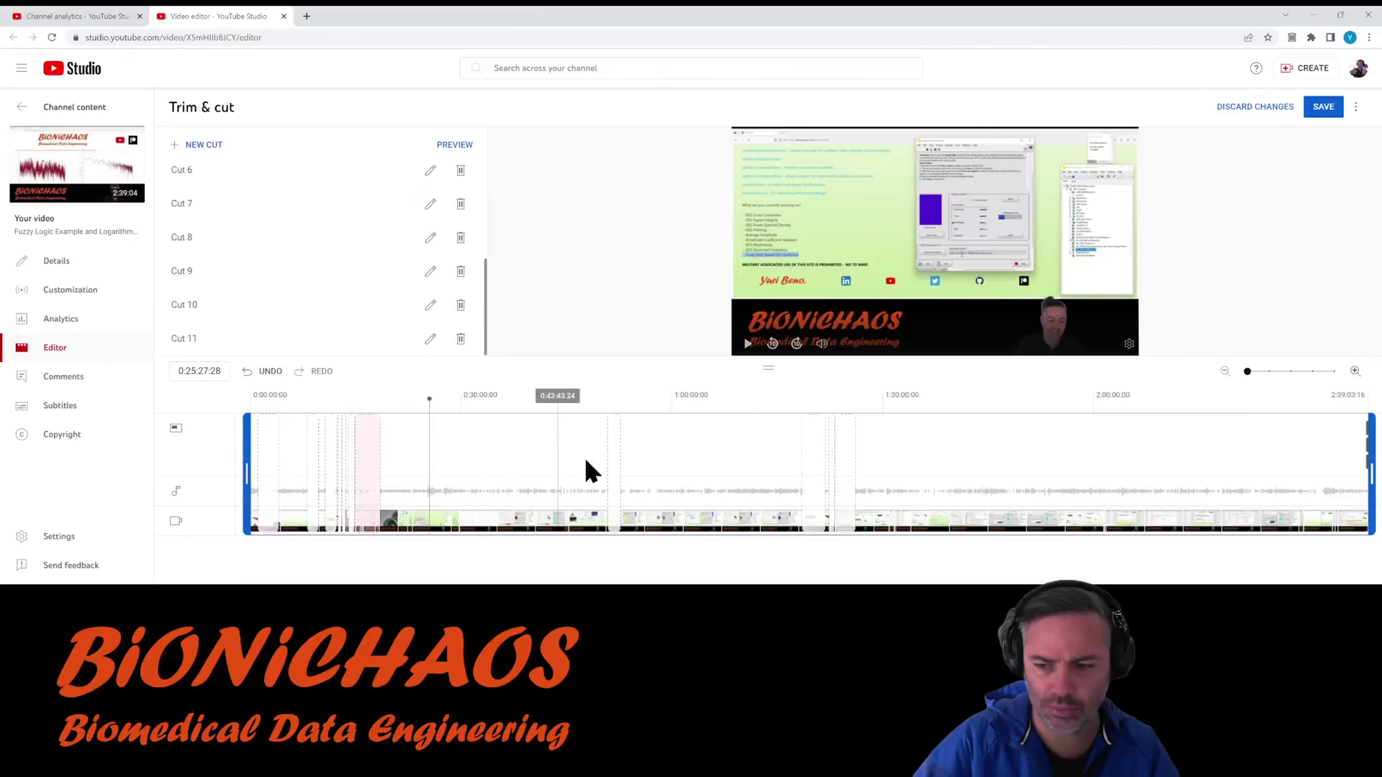
left_click(653, 460)
left_click(652, 458)
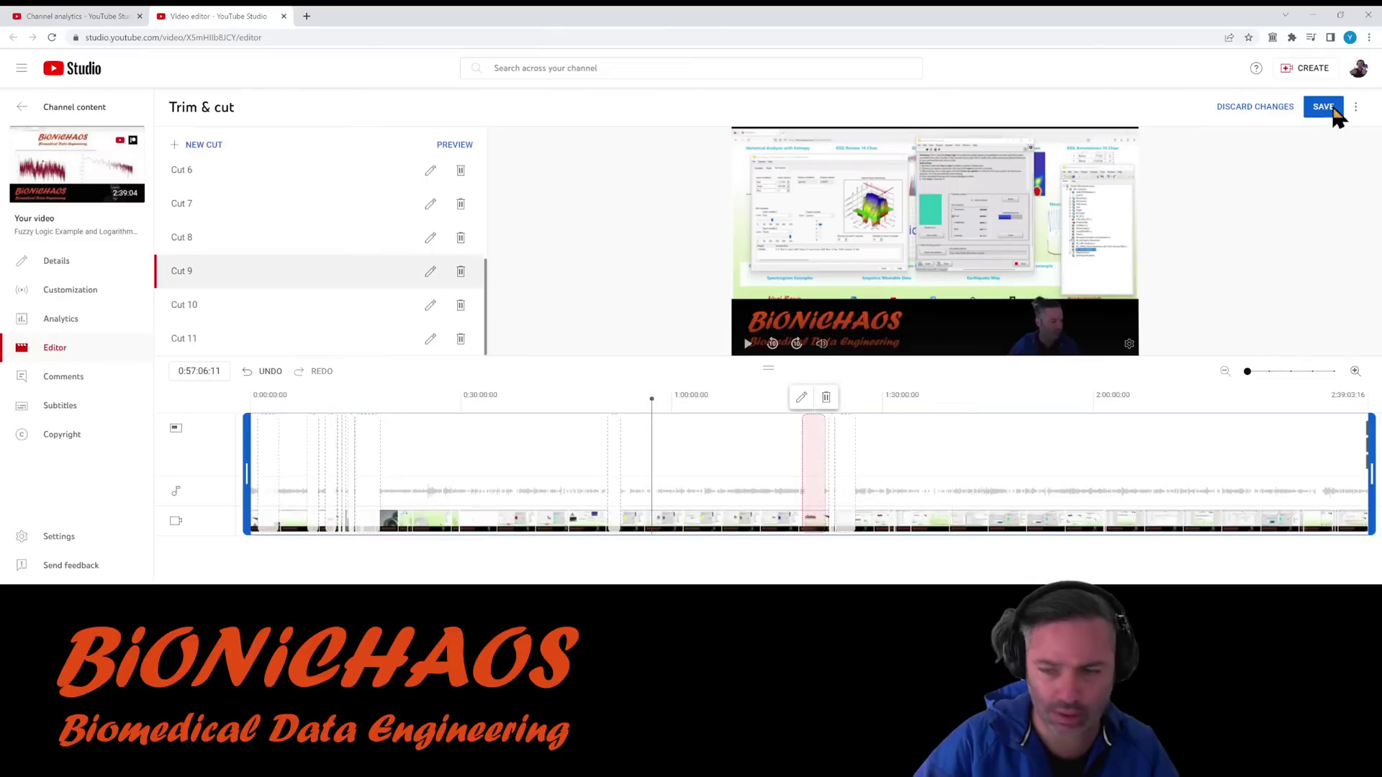
left_click(1354, 372)
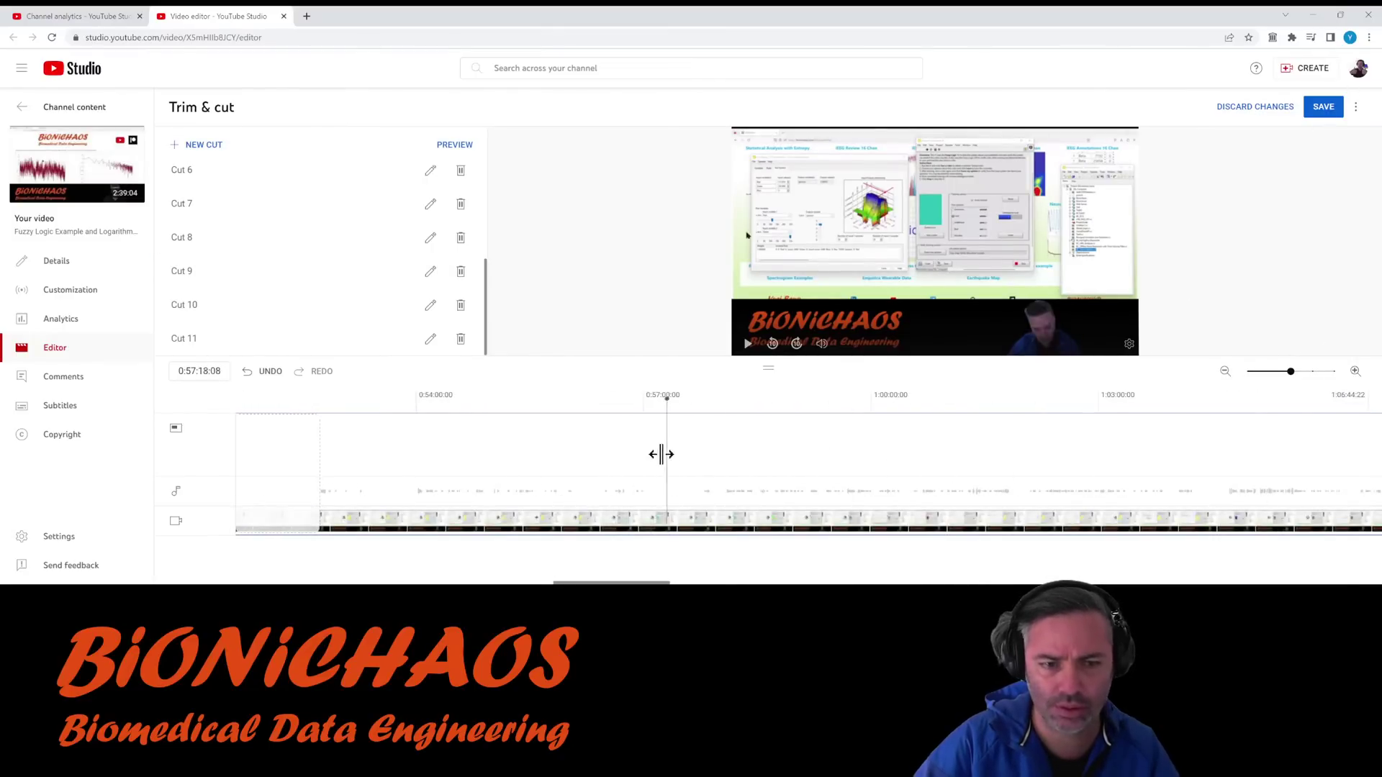
mouse_move(651, 463)
left_mouse_down()
mouse_move(709, 466)
mouse_move(638, 463)
left_mouse_up()
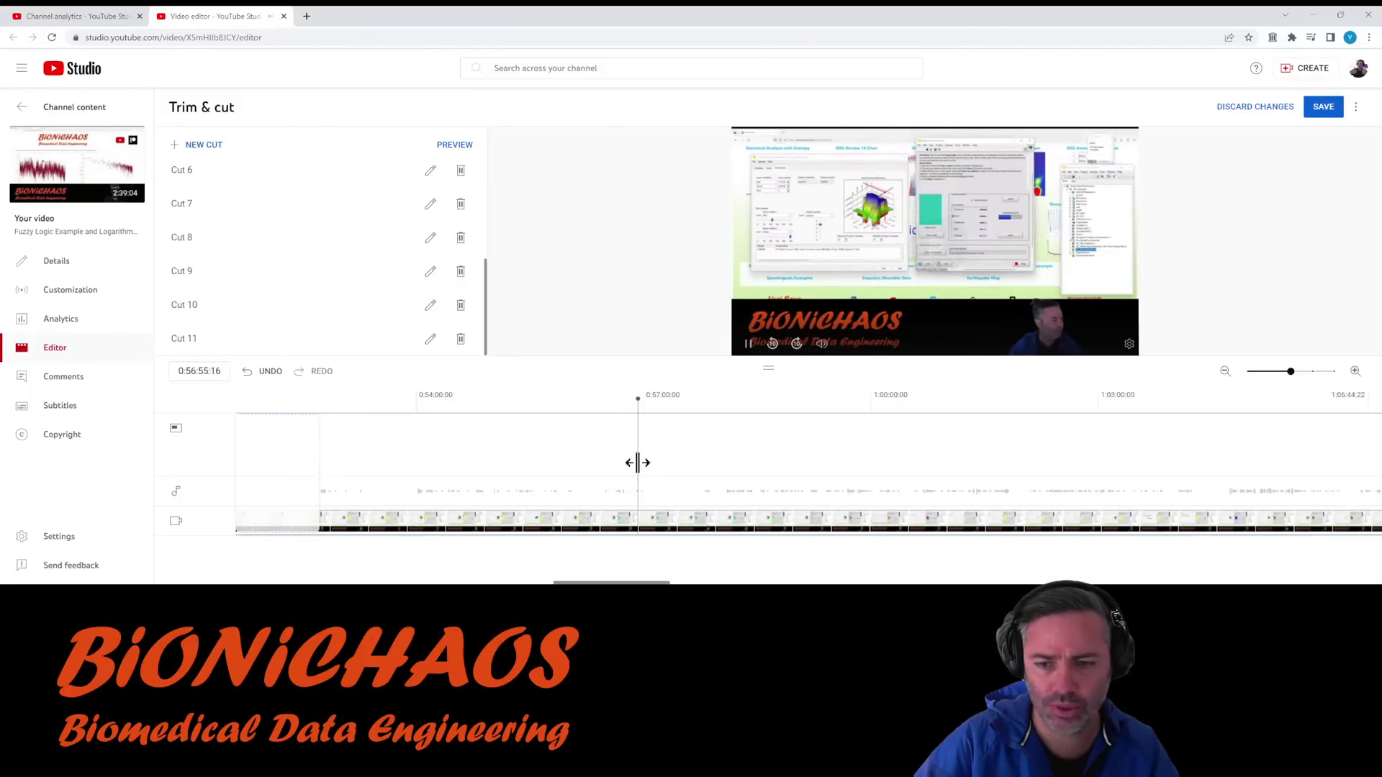
left_click(1128, 346)
left_click(1095, 466)
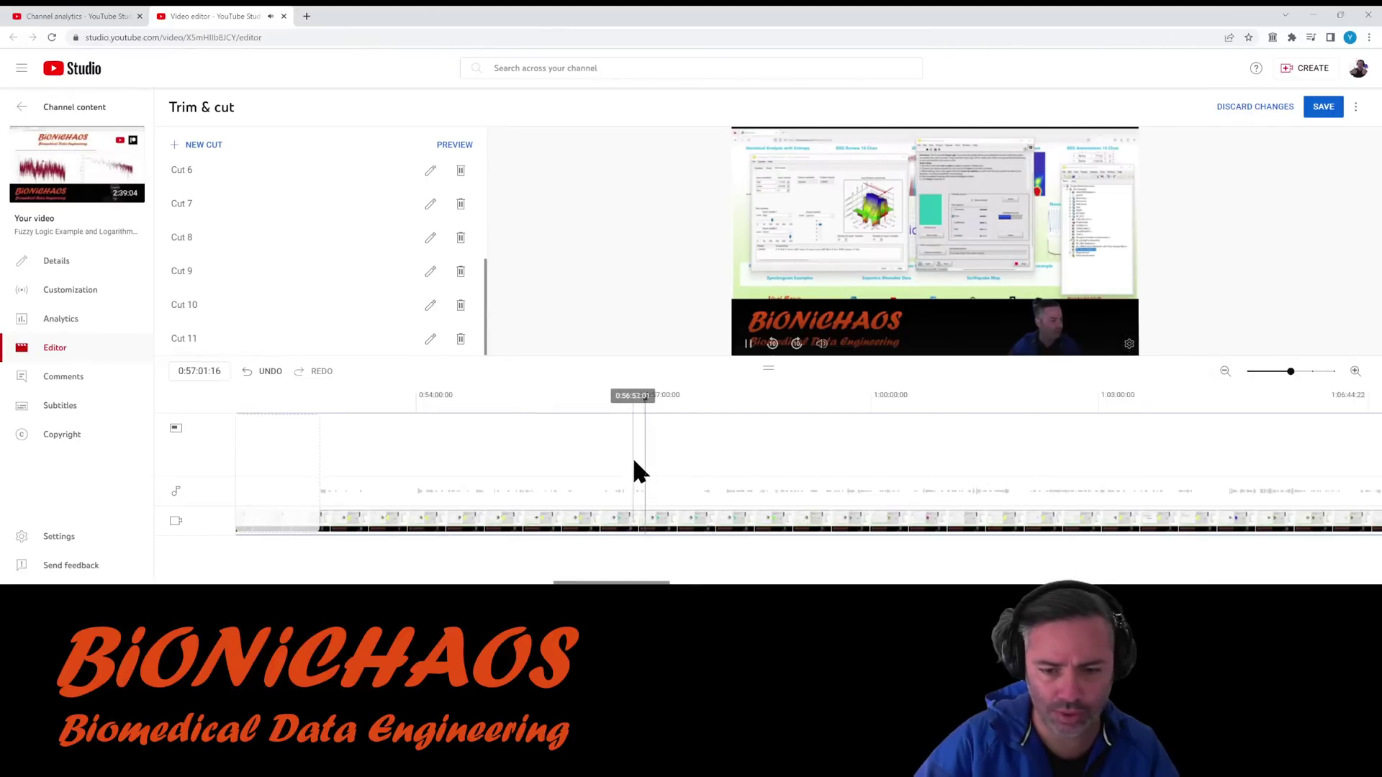
Replay the video from about 0:56:43 at a finer timeline scale, and seek back to about 0:56:19.
left_click(617, 469)
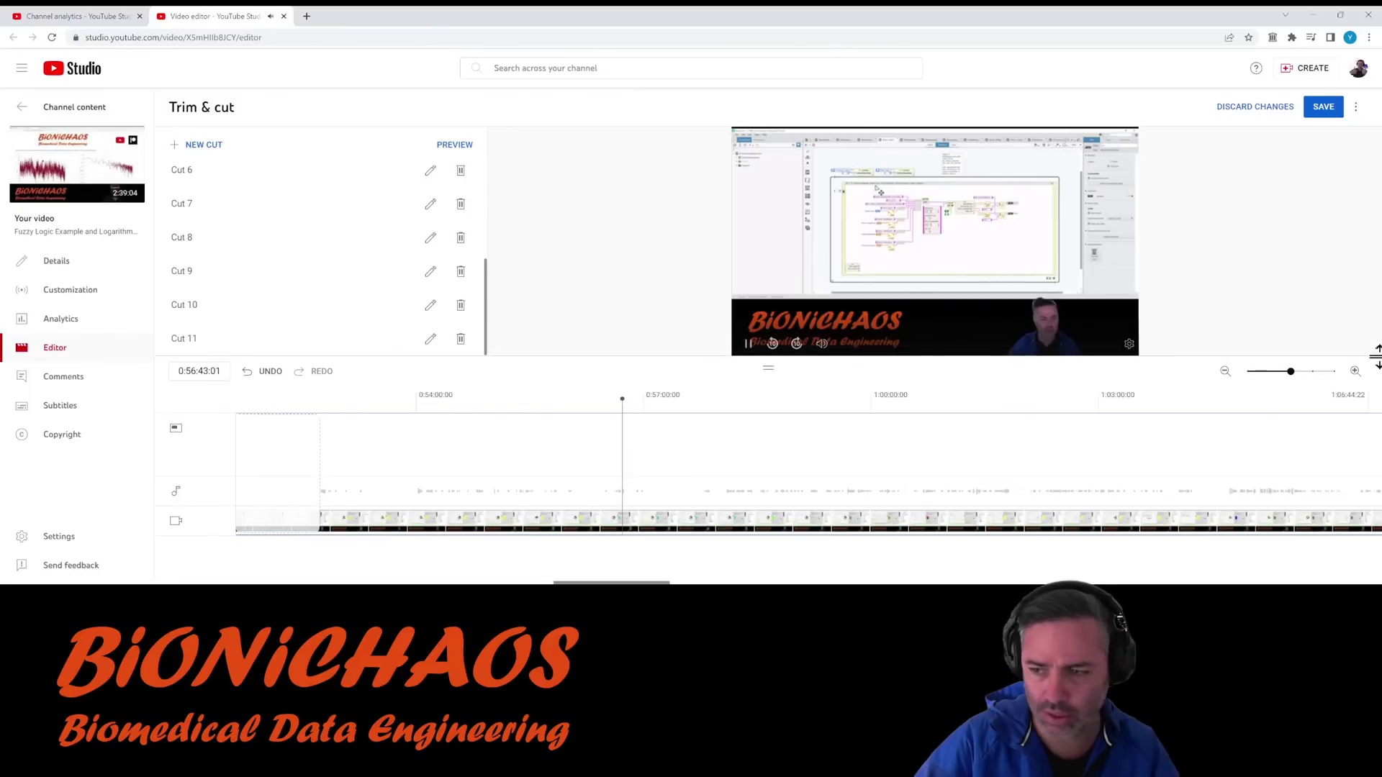
left_click(1354, 372)
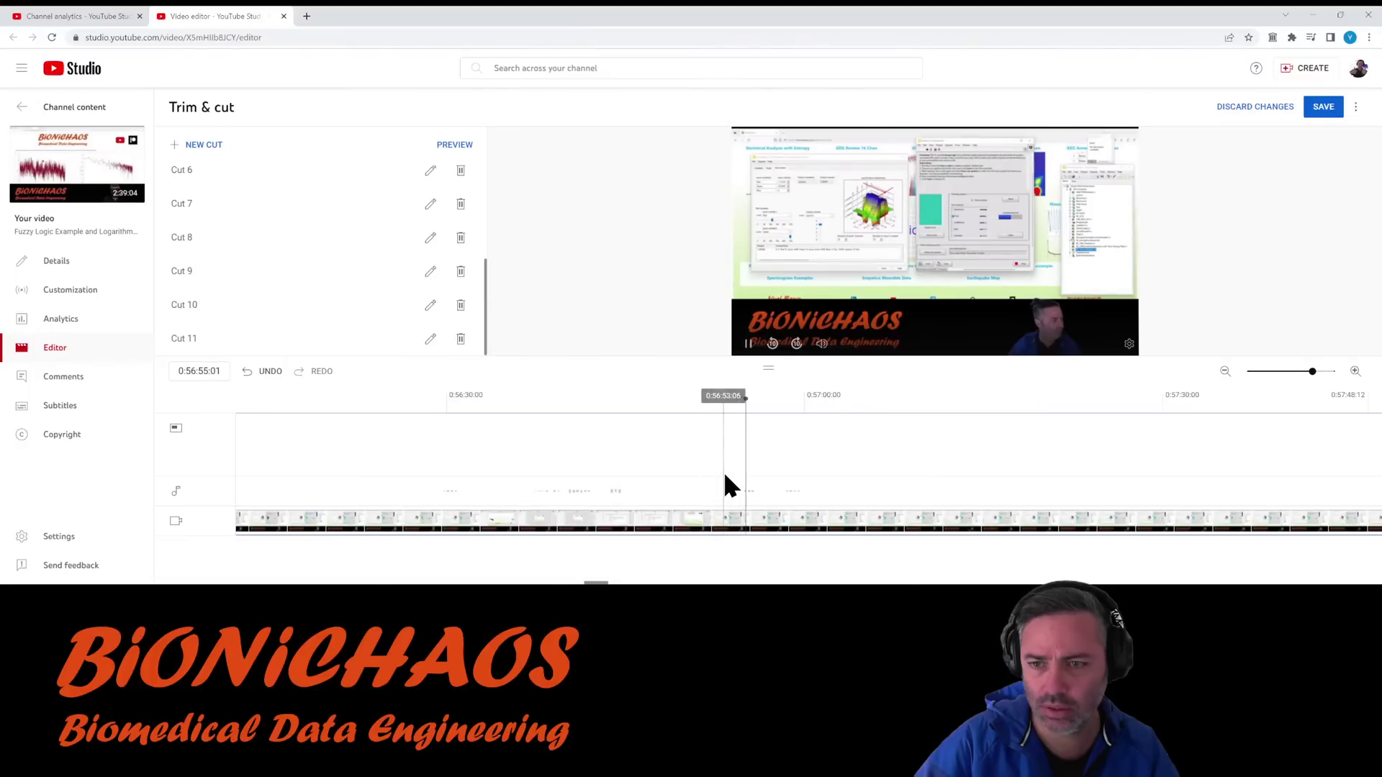
key("j")
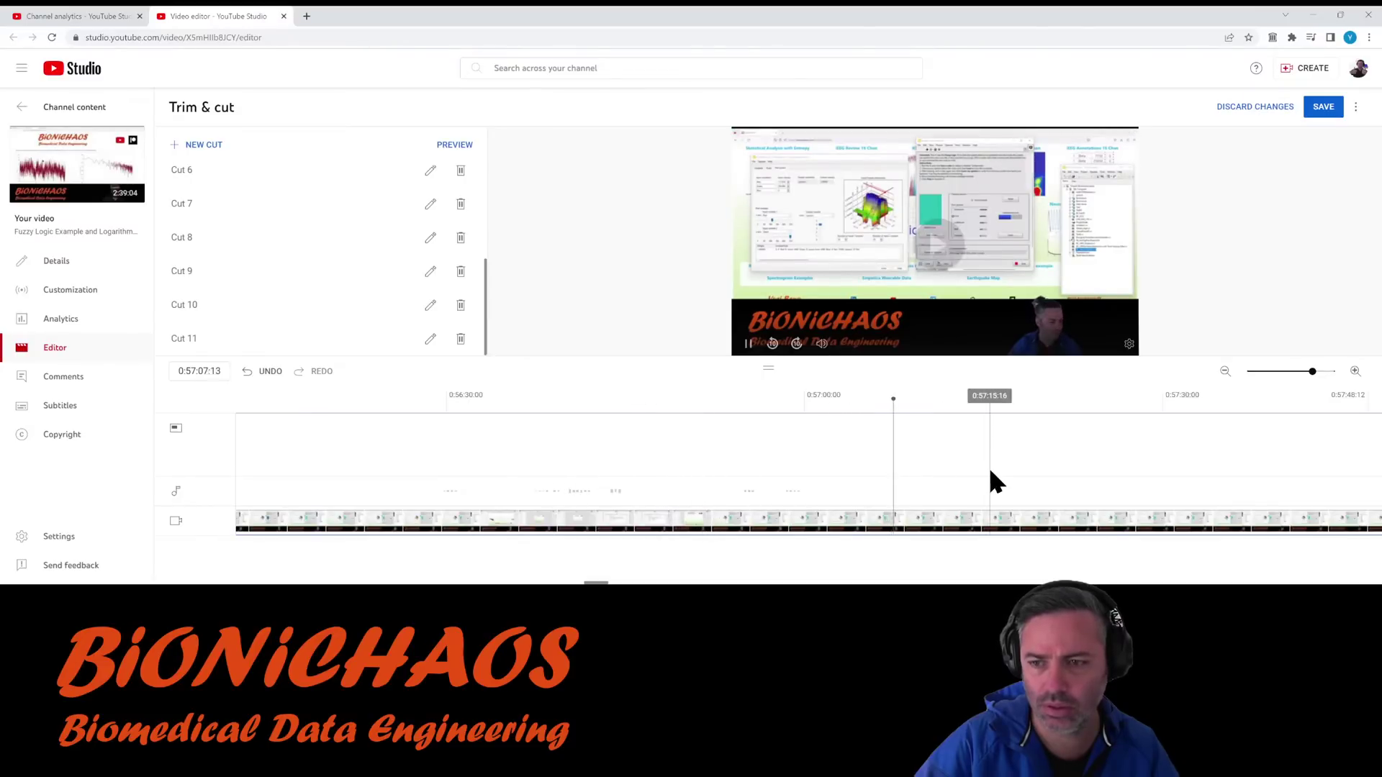
left_click(1094, 464)
left_click_drag(1135, 475, 306, 472)
left_click(249, 448)
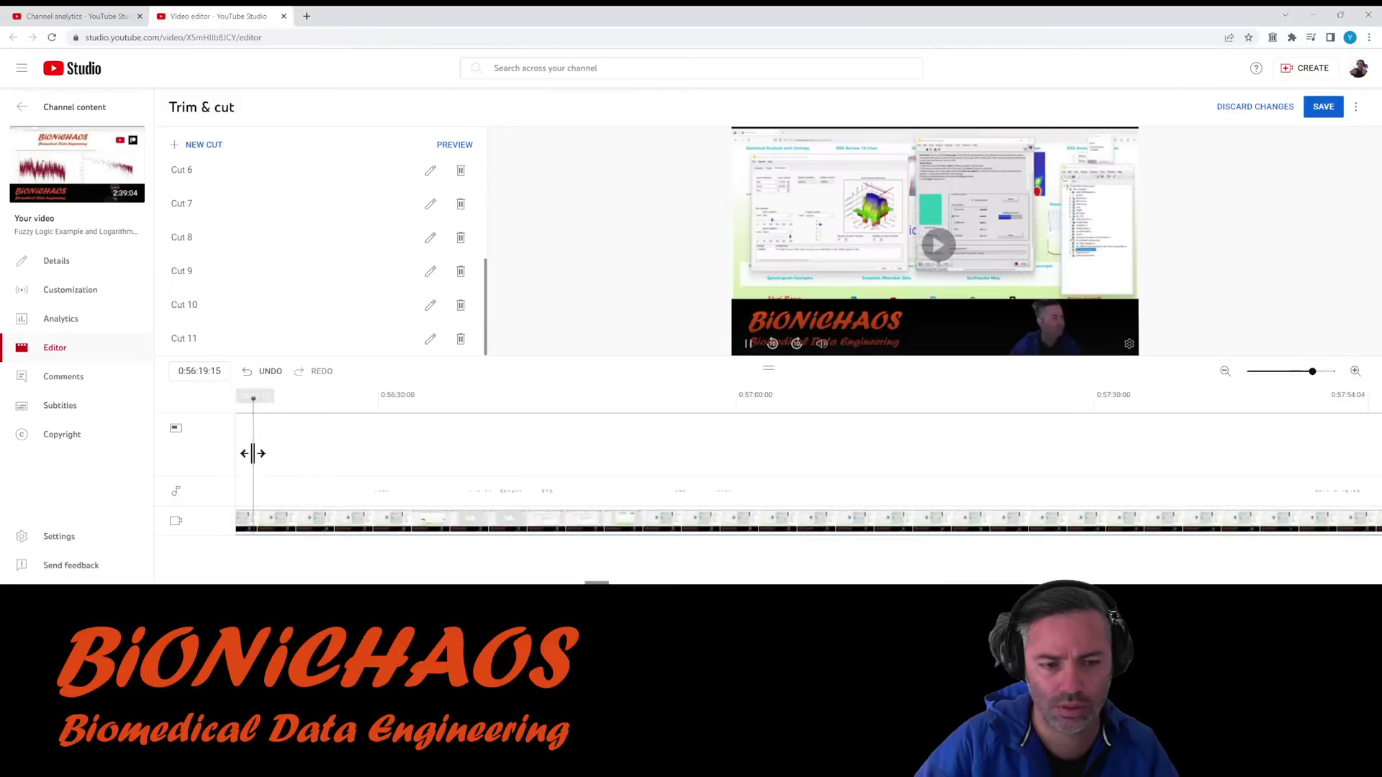
Jump back and check playback between about 0:55:47 and 0:56:25 for a part that may need cutting.
left_click(772, 345)
left_click(771, 345)
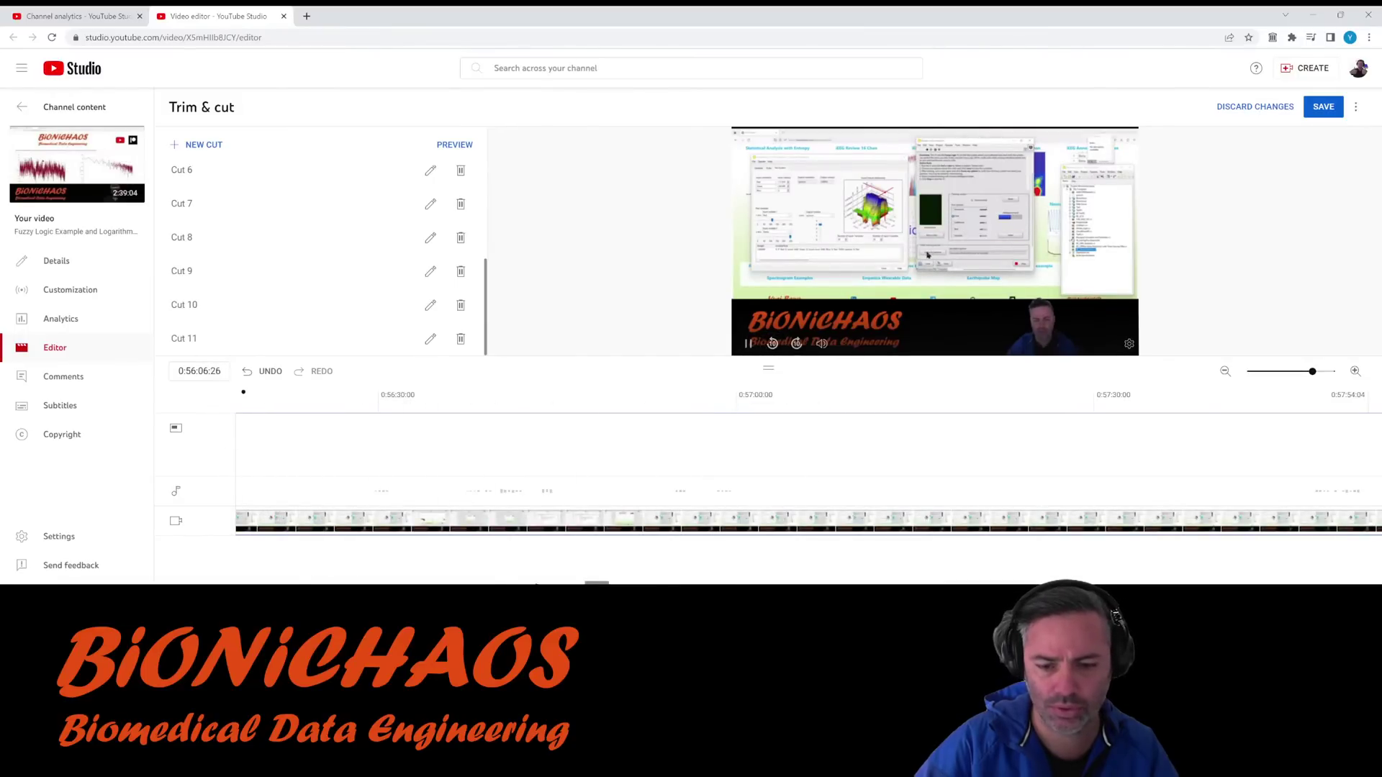
left_click_drag(597, 582, 581, 581)
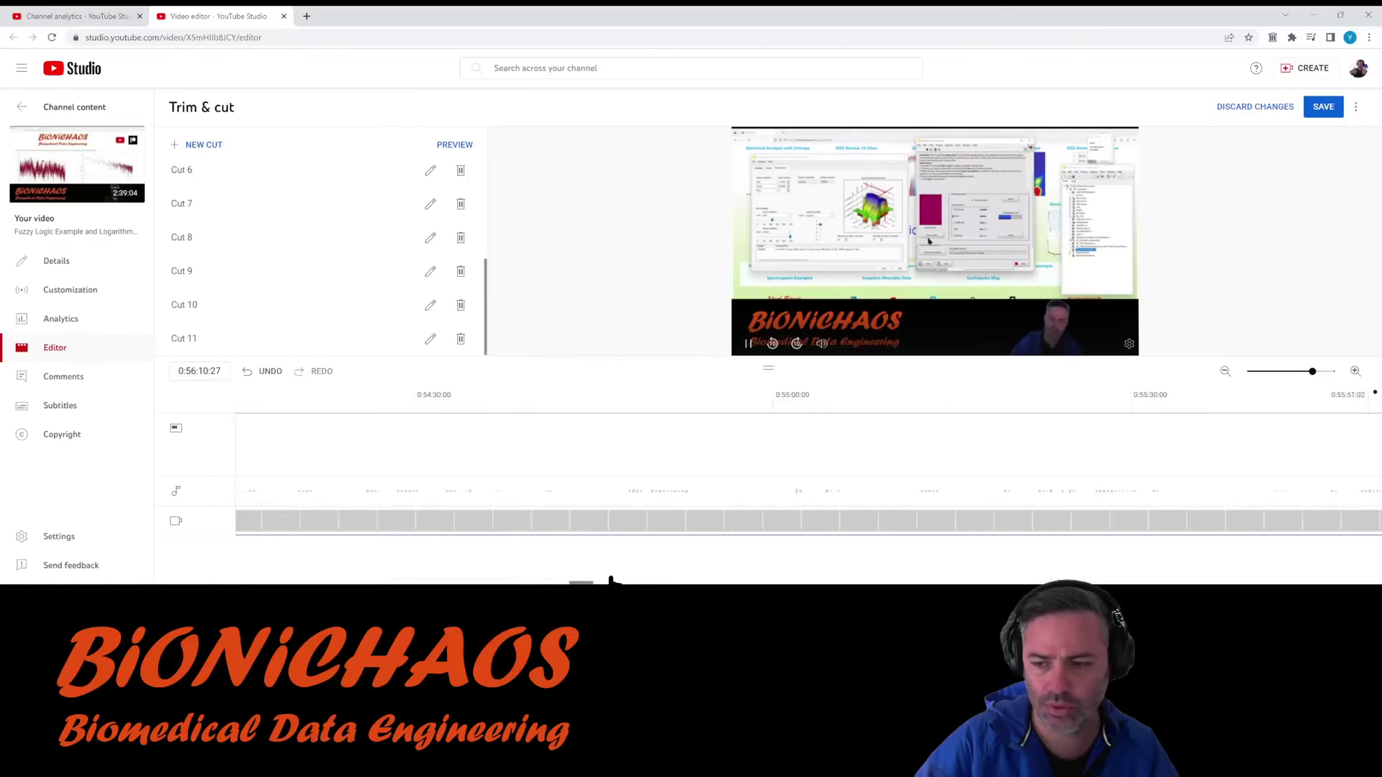
left_click(1055, 441)
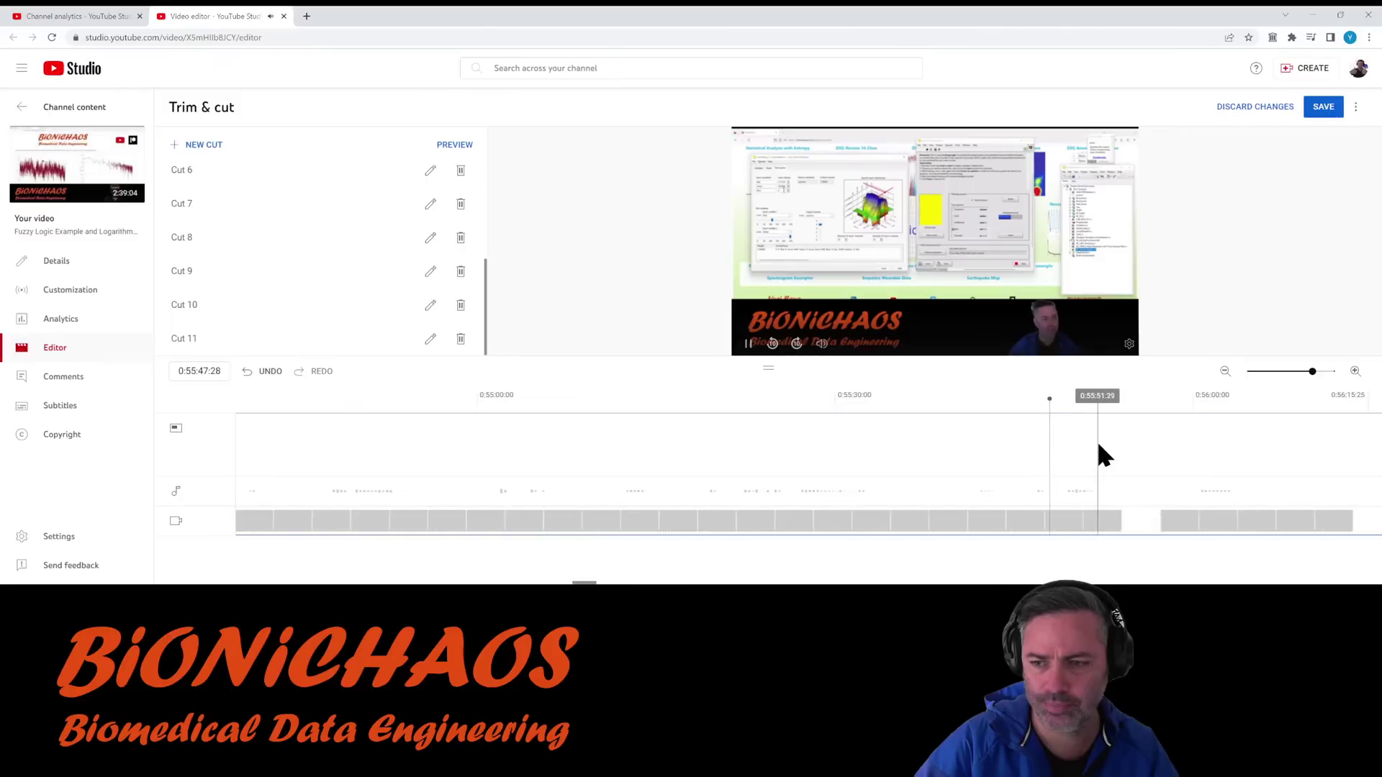
left_click(1097, 446)
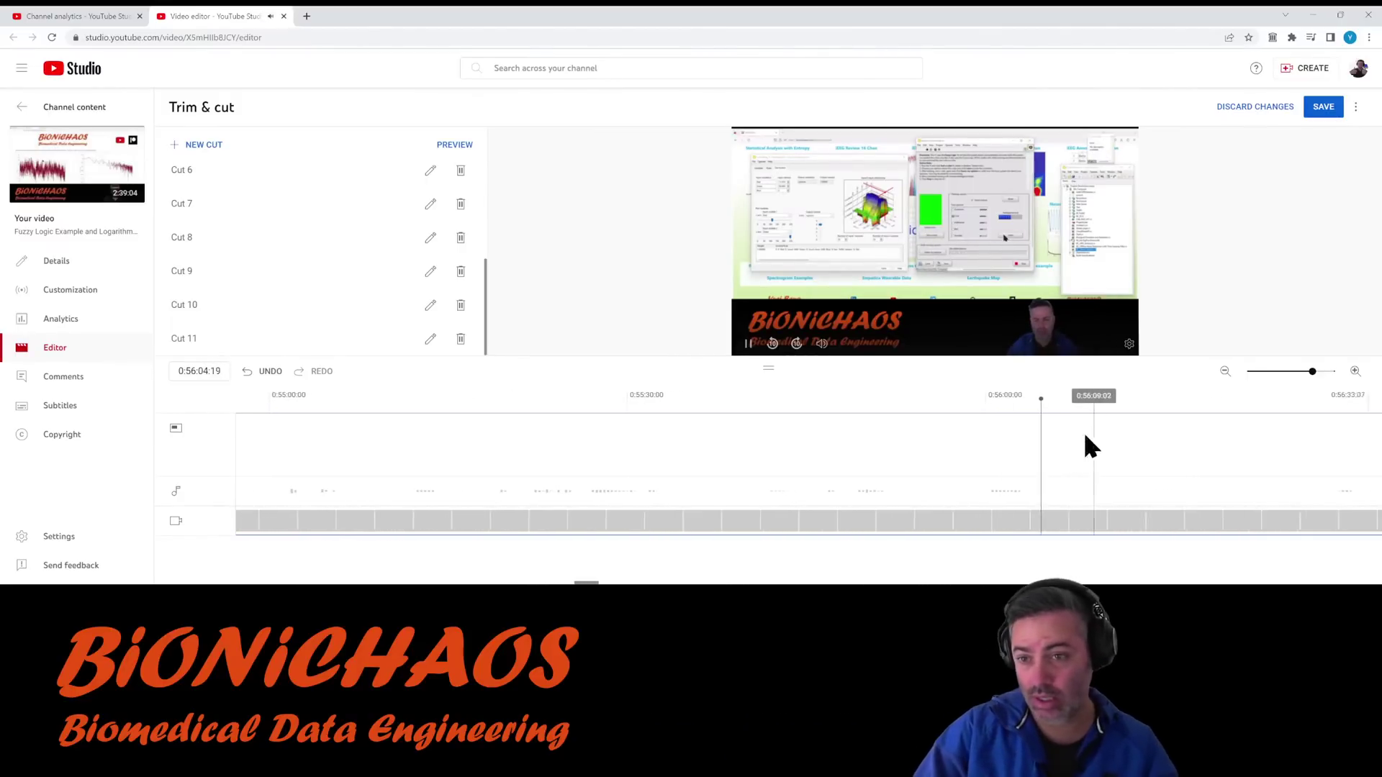
left_click(1219, 452)
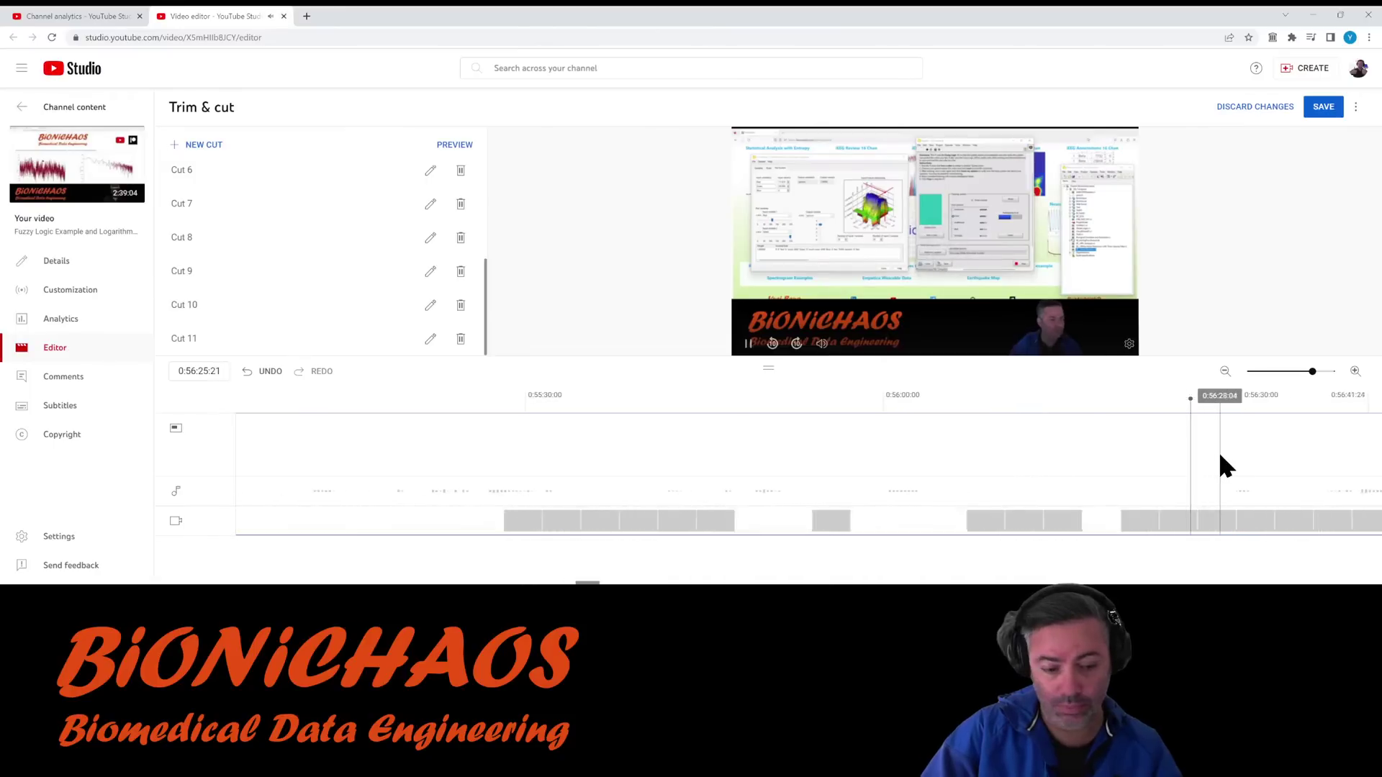
Save the trim and cut changes to the video and return to the channel's content list.
left_click(1225, 373)
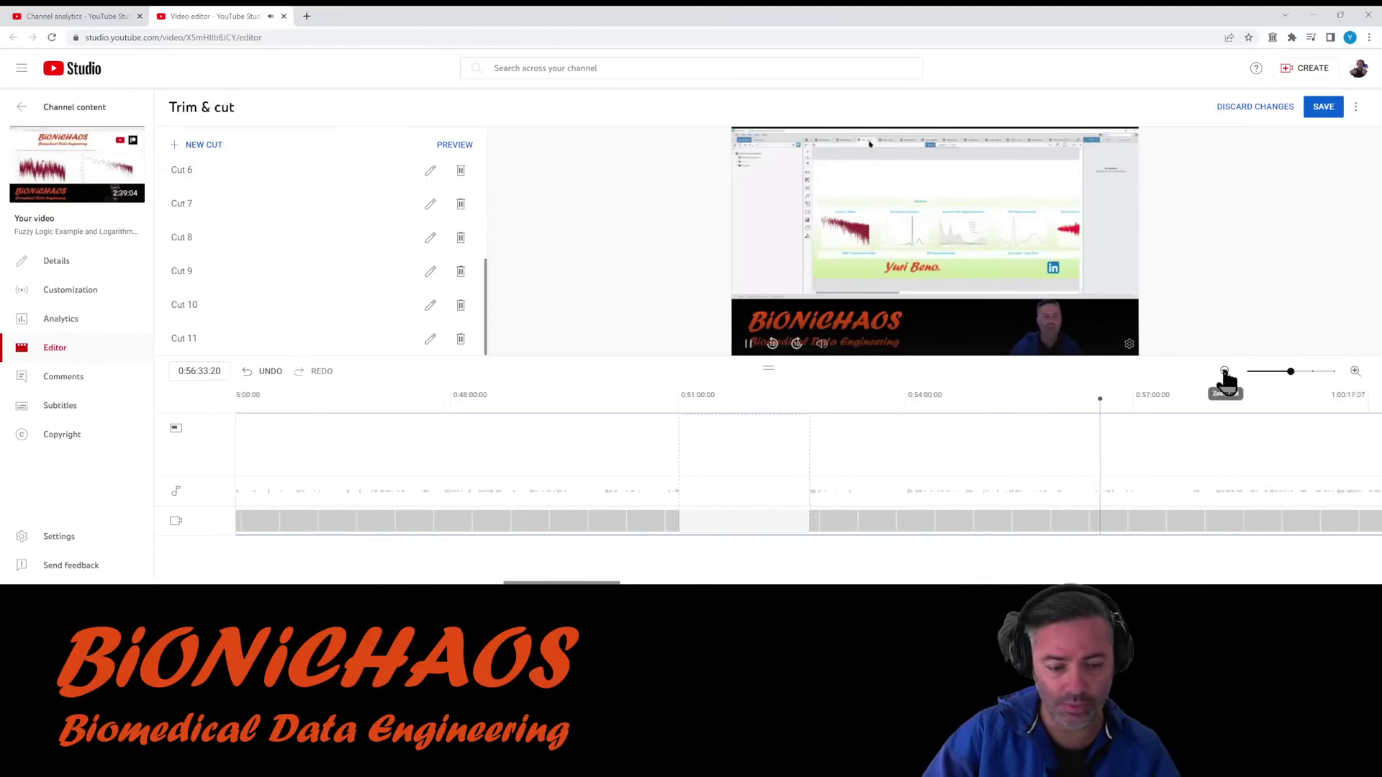
left_click(1309, 108)
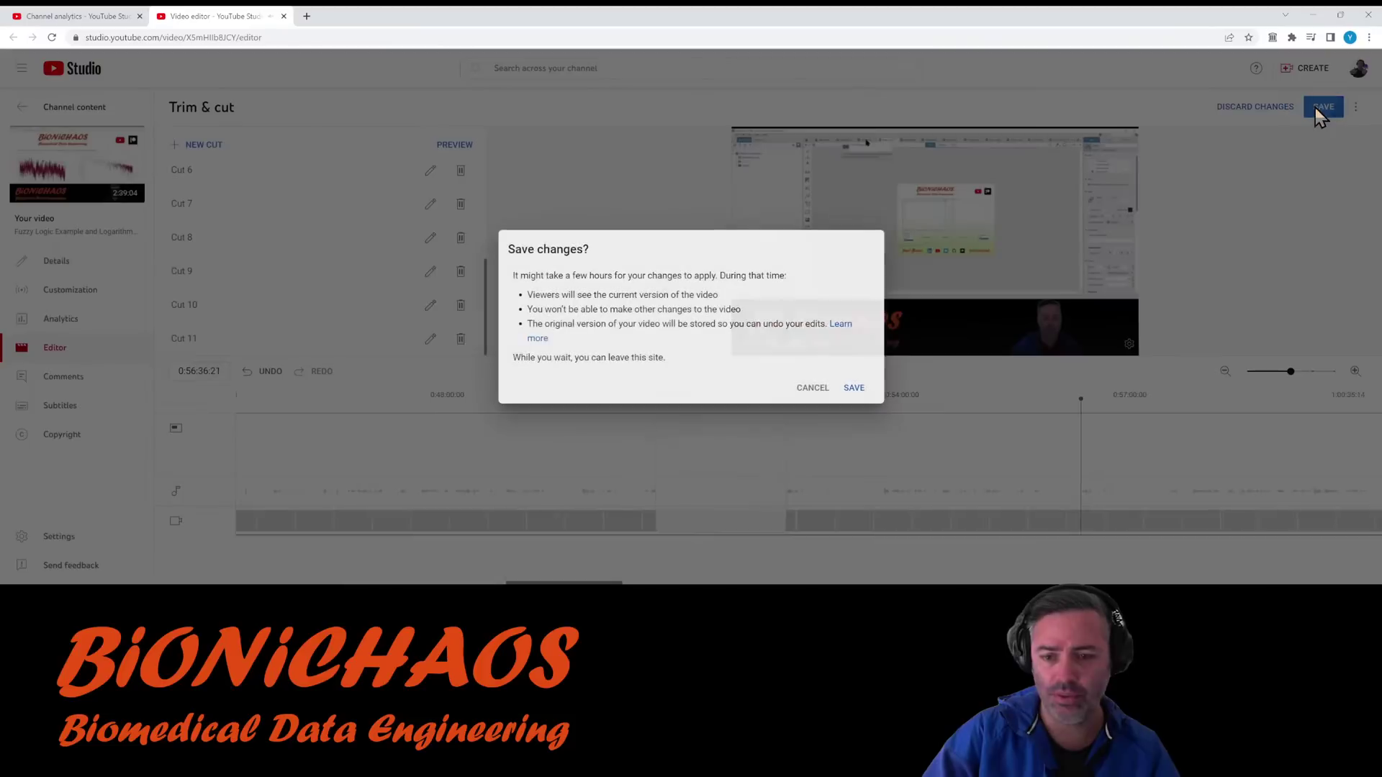
left_click(854, 389)
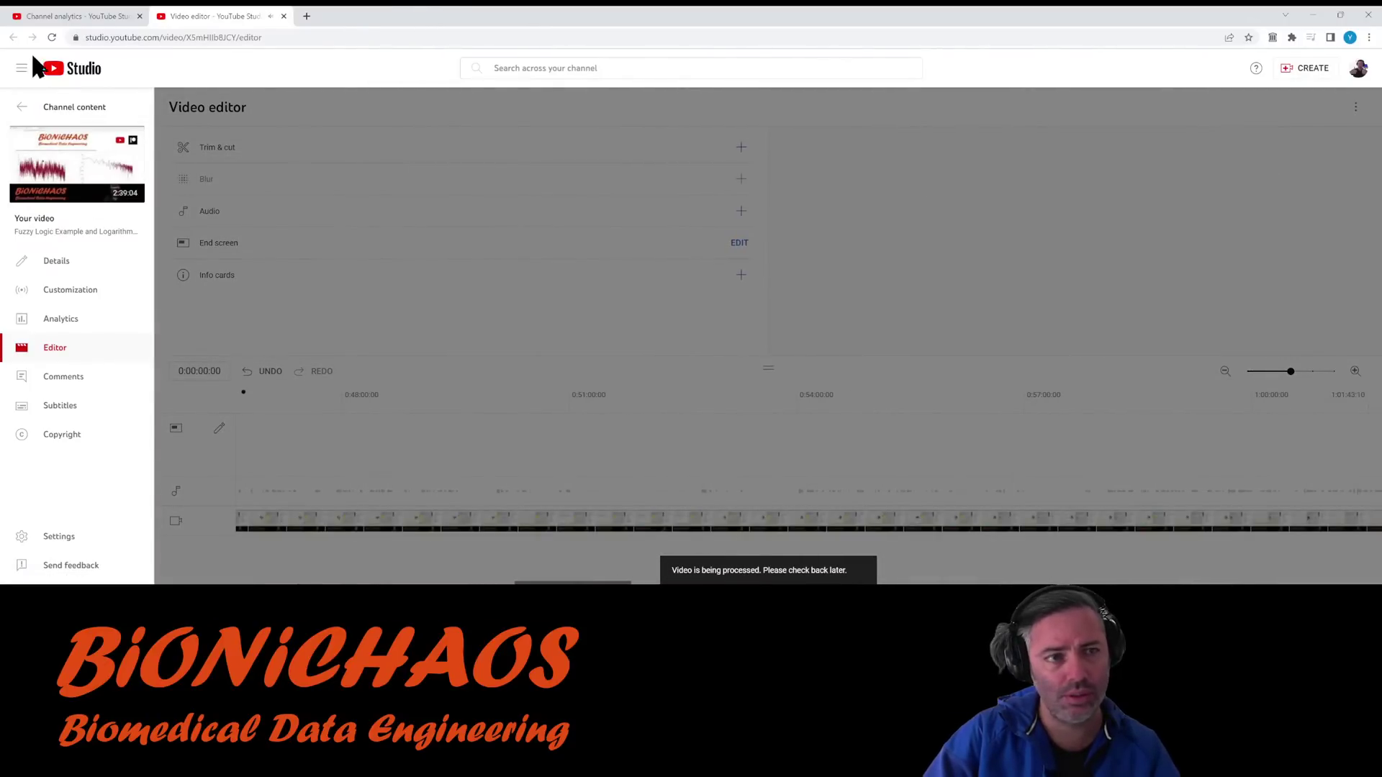
left_click(21, 108)
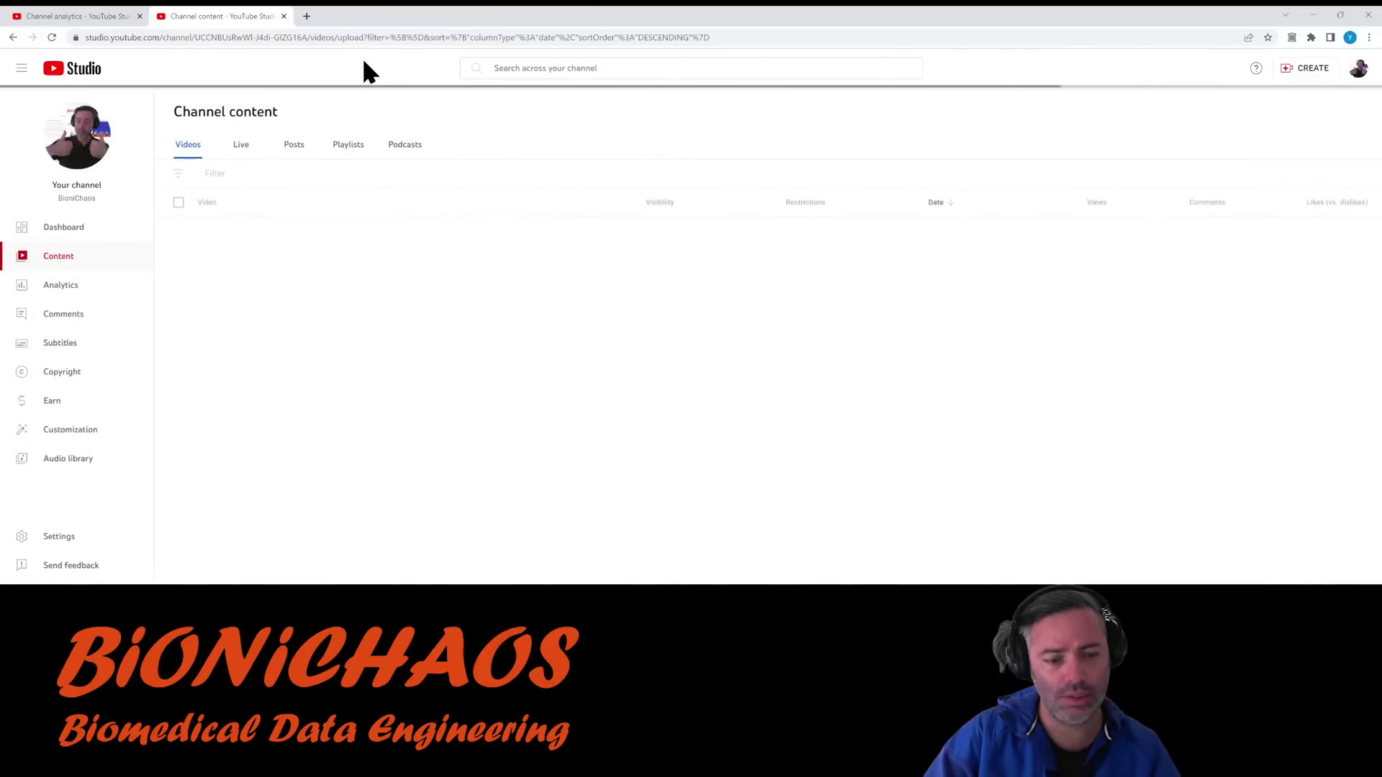
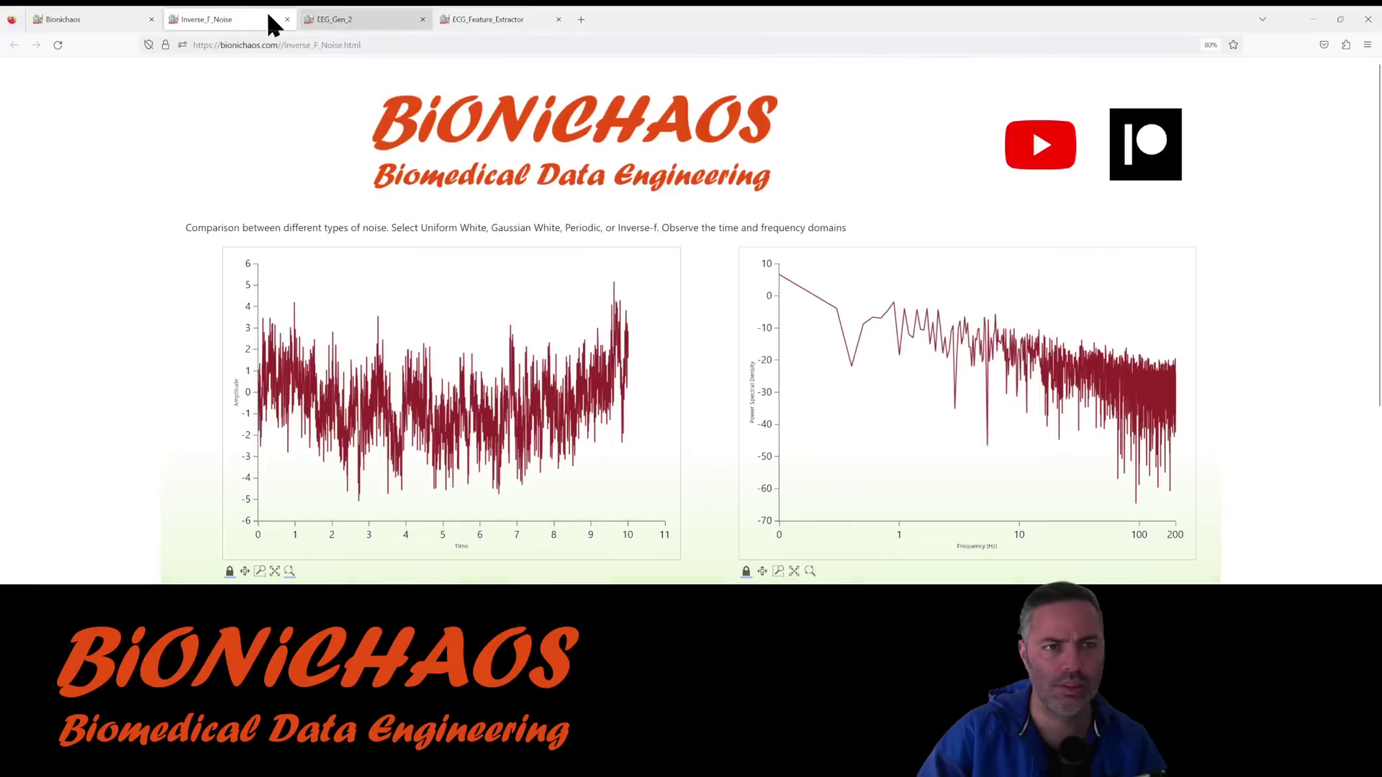
In the browser with the Bionichaos tools, reorder the EEG_Gen_2 tab after ECG_Feature_Extractor and return to the Bionichaos home page.
scroll(302, 175, "down", 1)
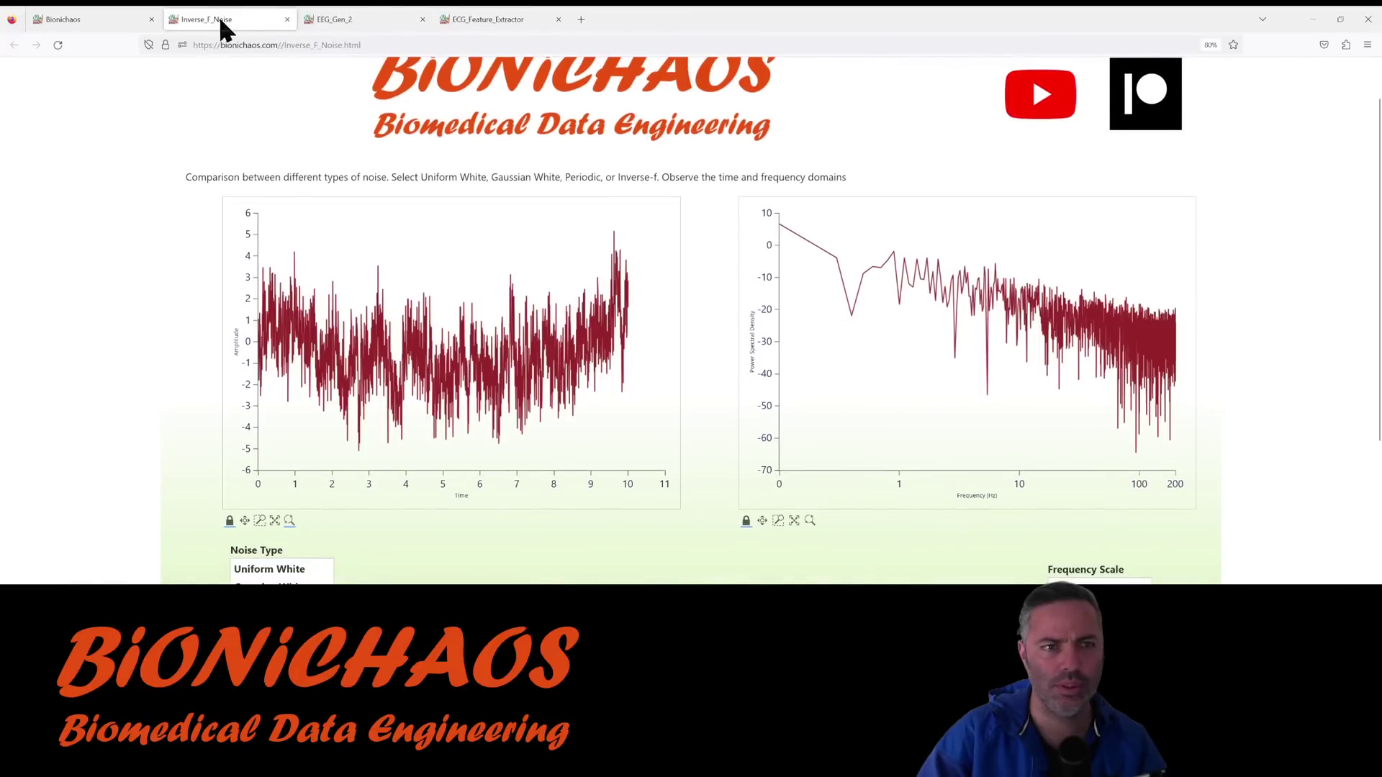
left_click(340, 21)
left_click(73, 18)
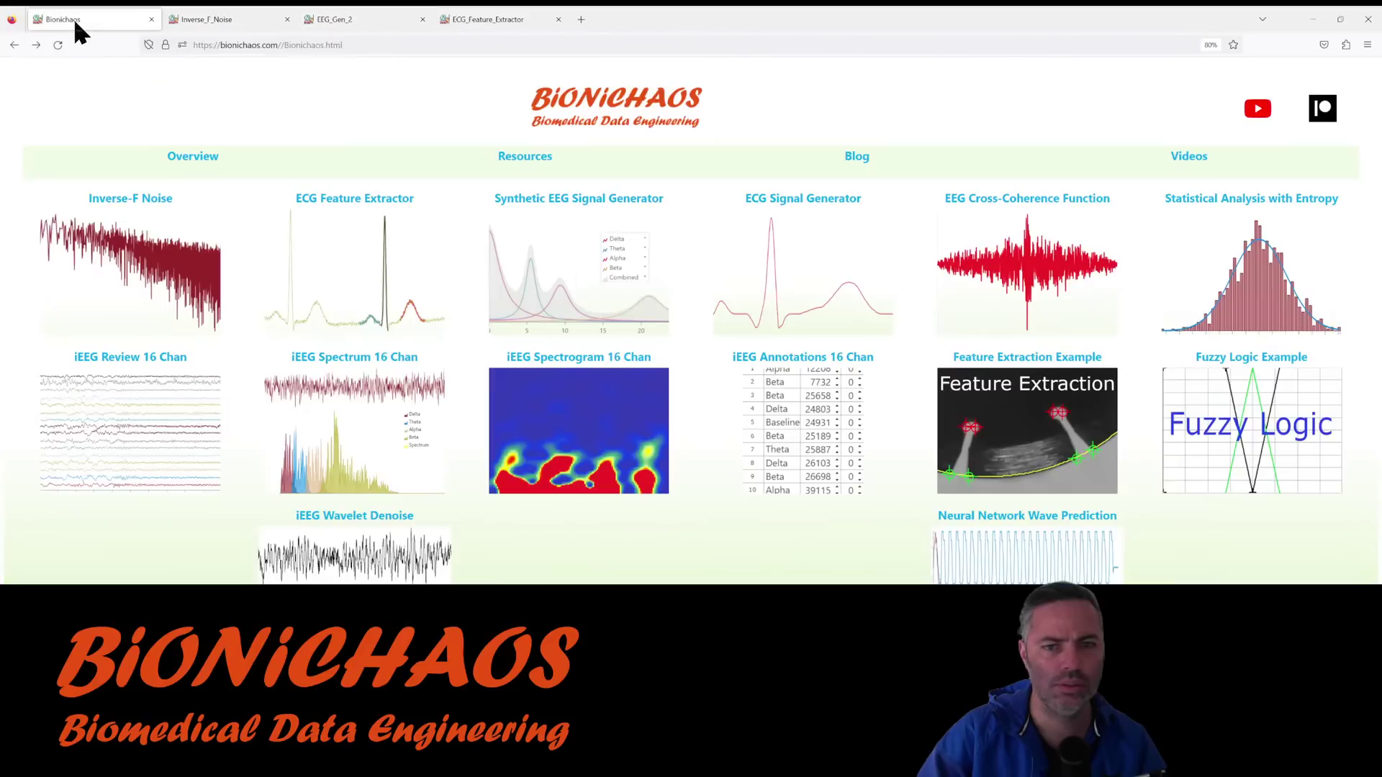
left_click(497, 20)
left_click_drag(346, 20, 464, 20)
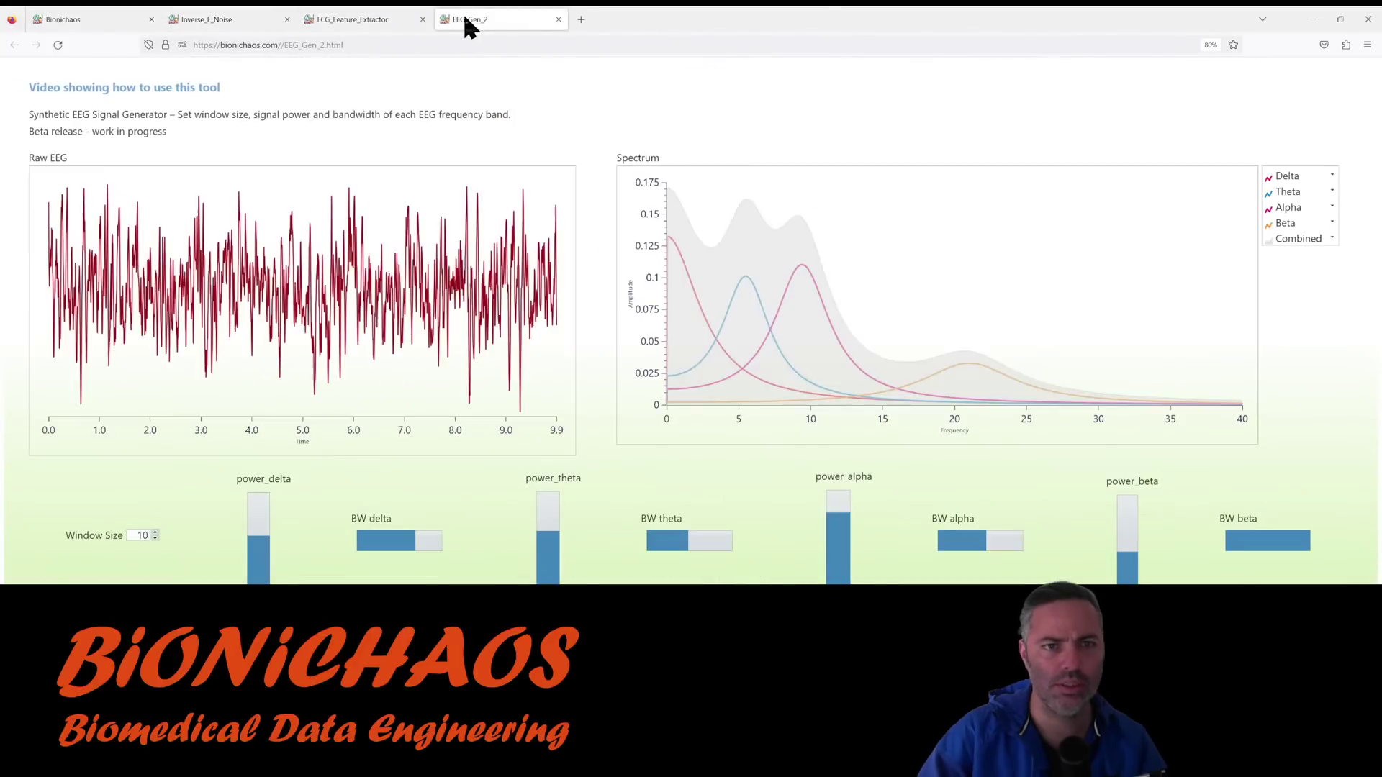
left_click(53, 24)
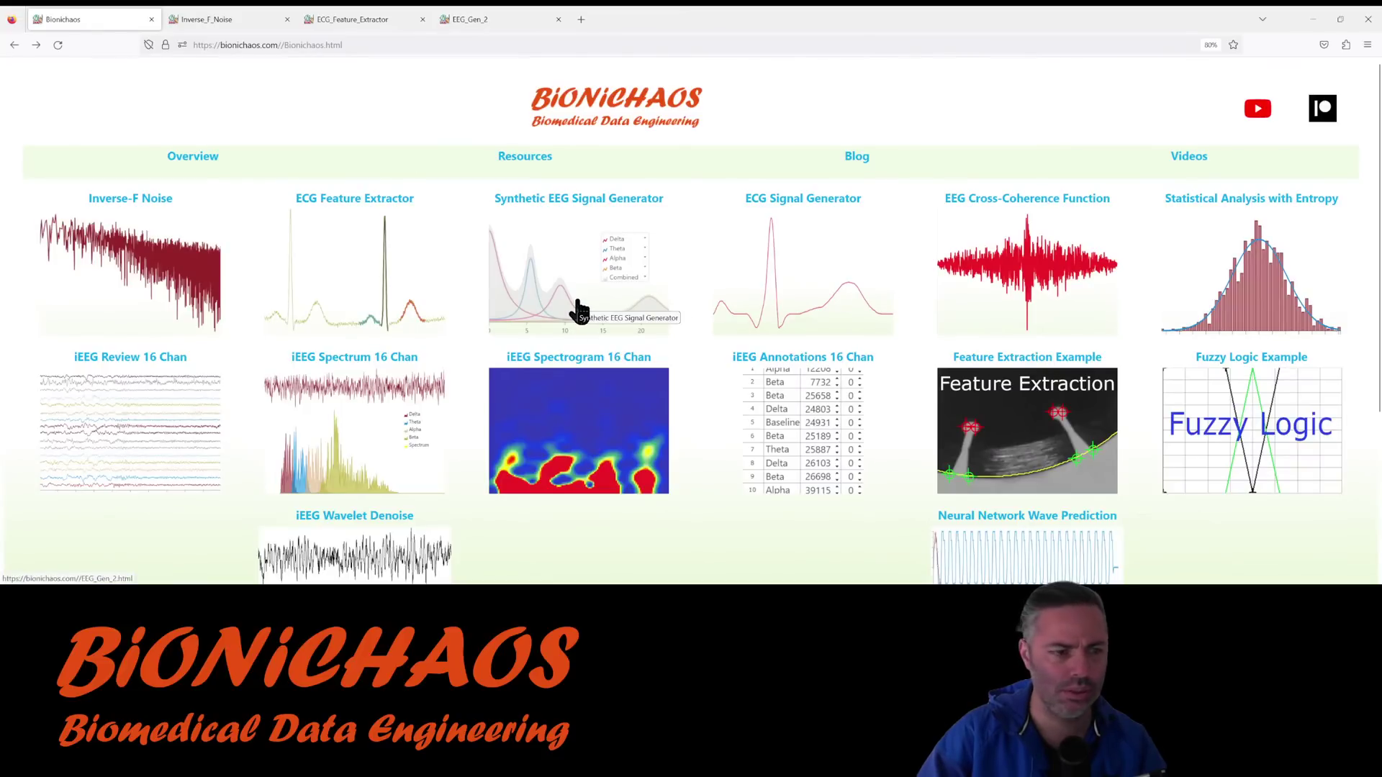
Open the ECG Signal Generator in its own tab, place that tab after EEG_Gen_2, and show the full waveform plot.
left_click(791, 272)
mouse_move(217, 15)
left_mouse_down()
mouse_move(656, 20)
mouse_move(638, 21)
left_mouse_up()
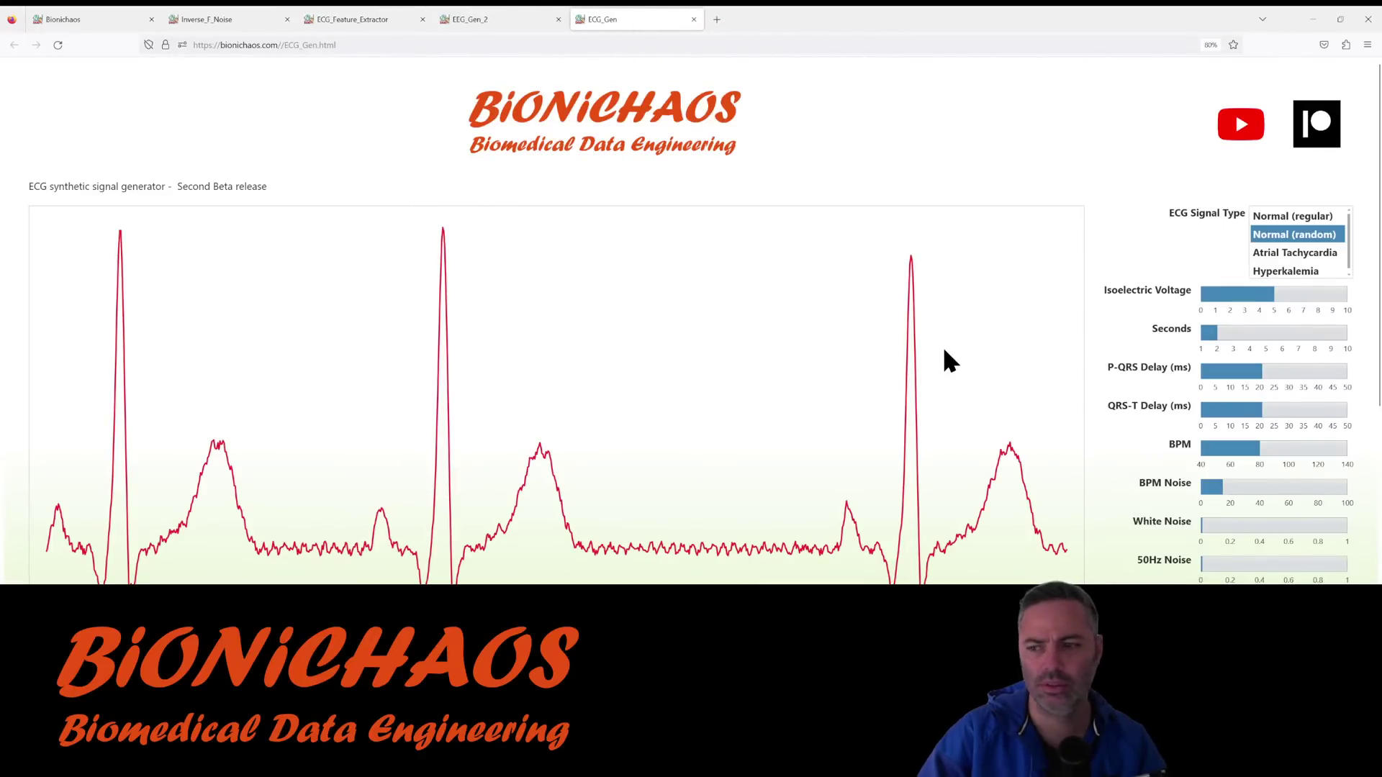
scroll(1126, 383, "down", 2)
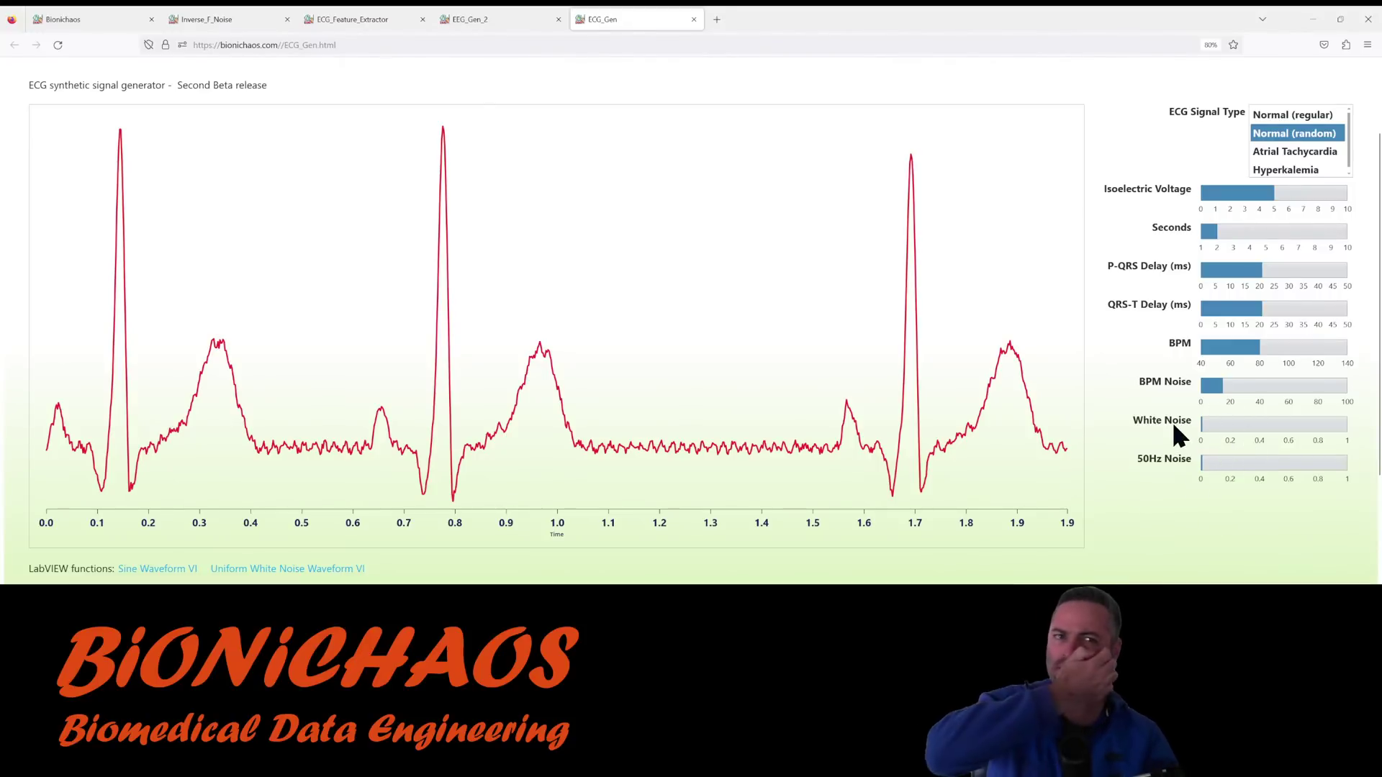
Check the EEG_Gen_2 and Inverse_F_Noise pages, then place the EEG_Gen_2 tab ahead of ECG_Feature_Extractor and return to the Bionichaos home page.
left_click(461, 20)
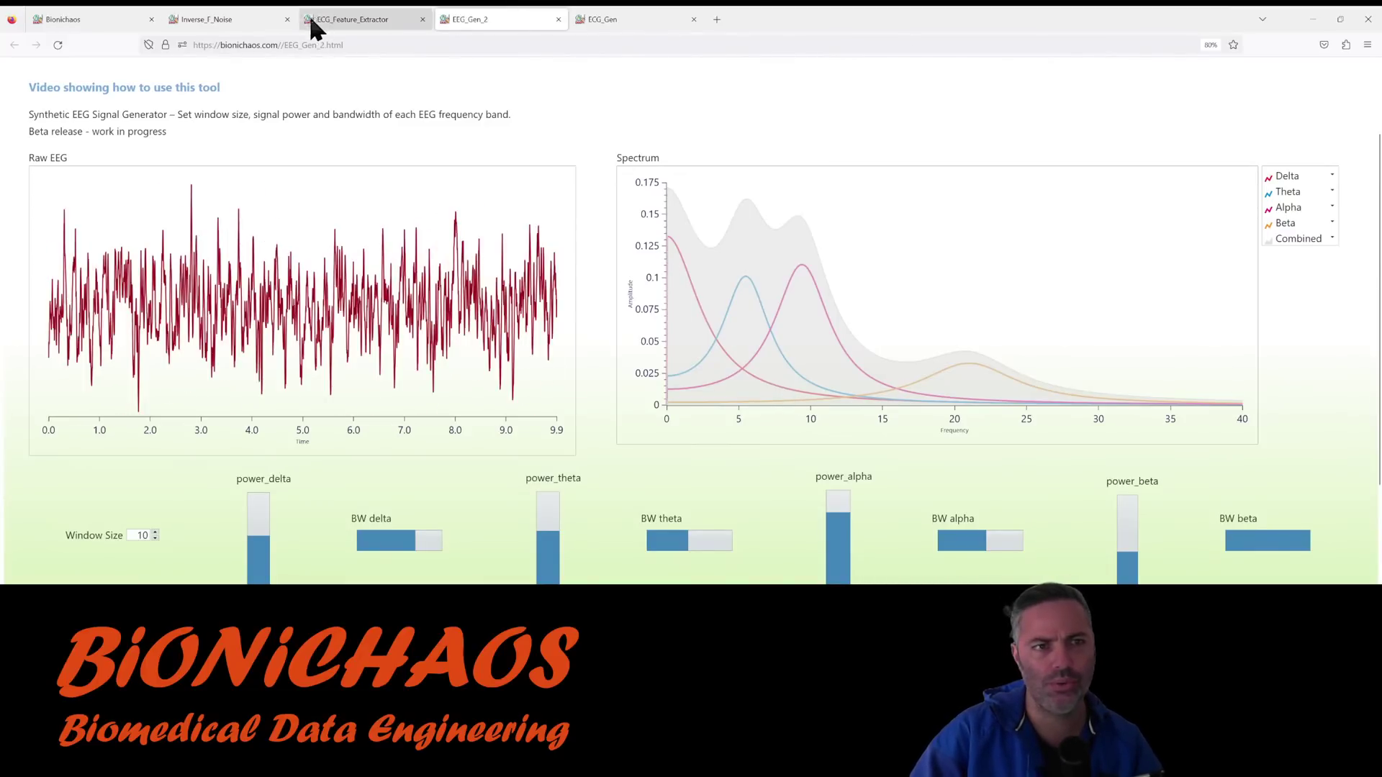
left_click(229, 21)
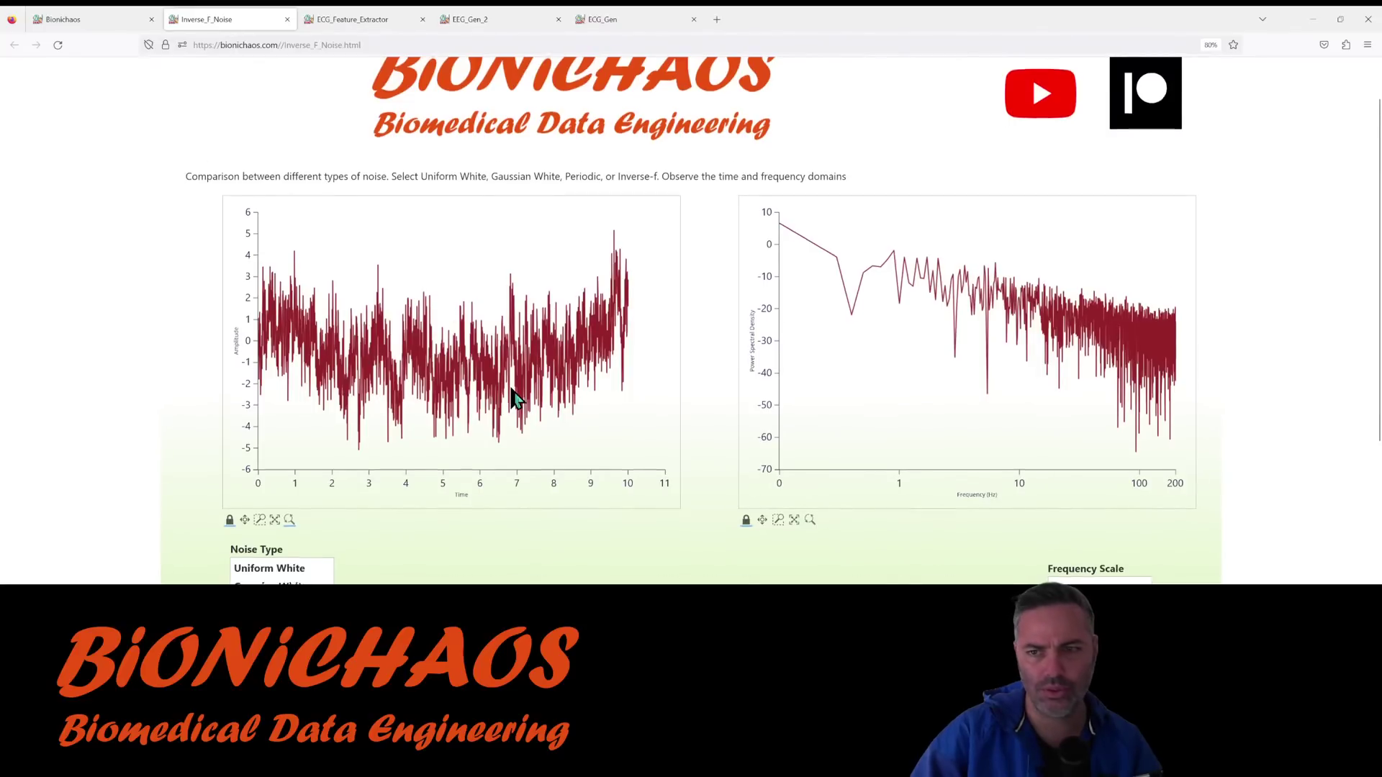
scroll(514, 389, "down", 2)
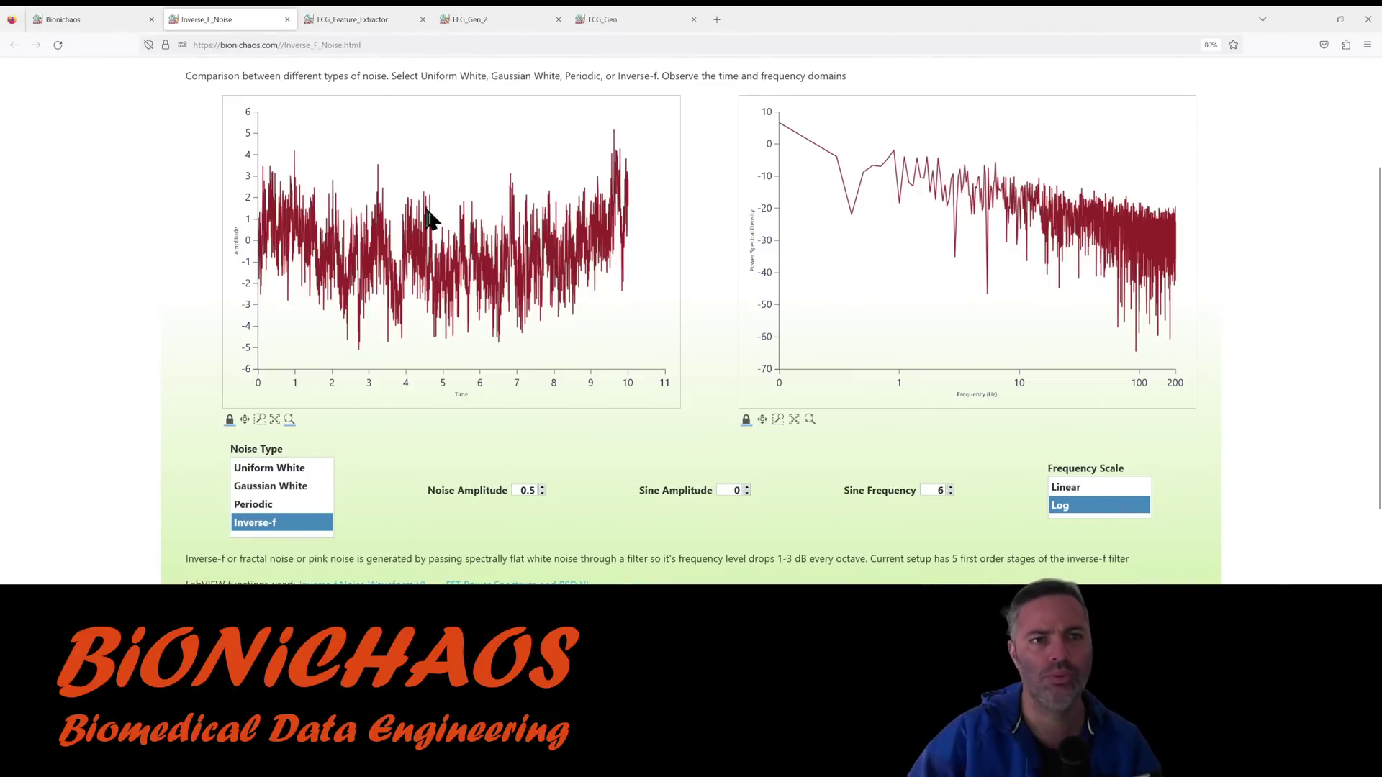
left_click(343, 20)
left_click(242, 19)
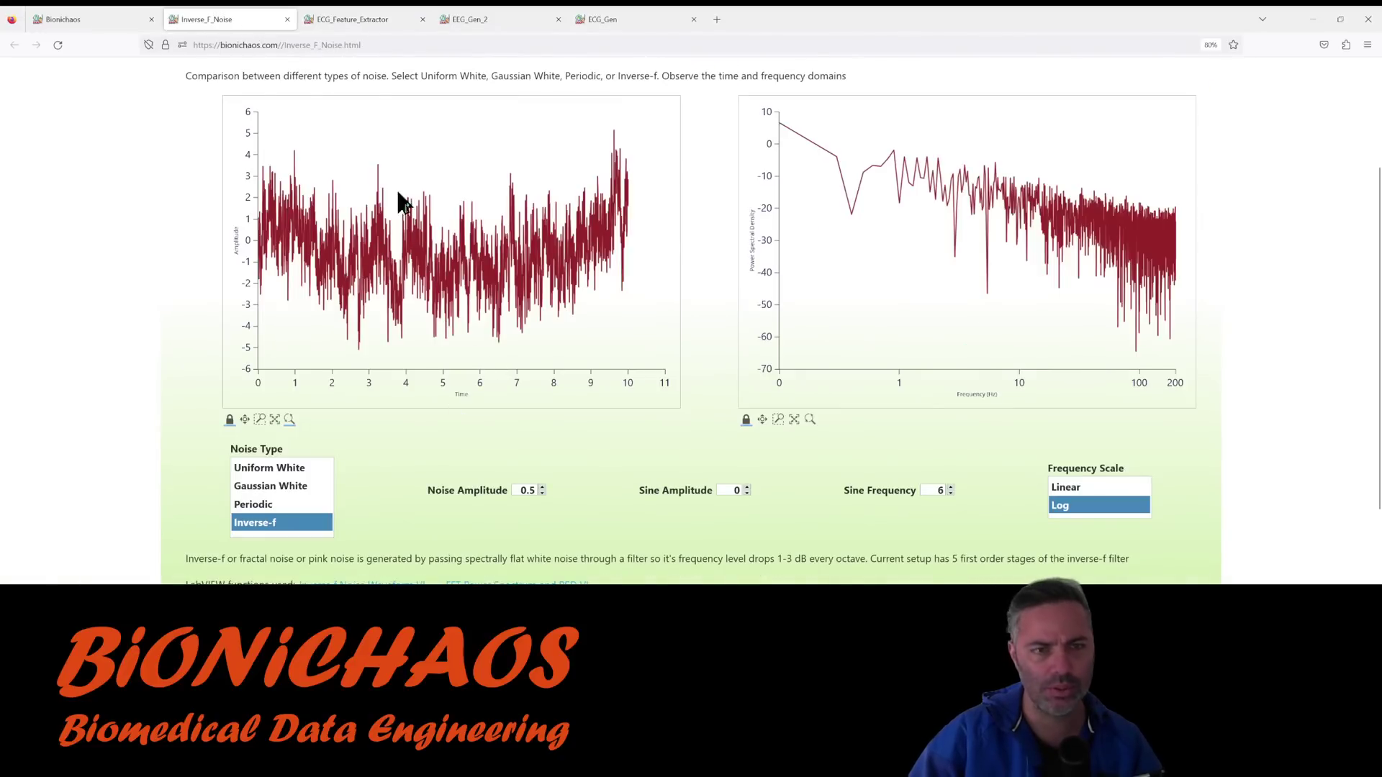
left_click_drag(470, 19, 365, 15)
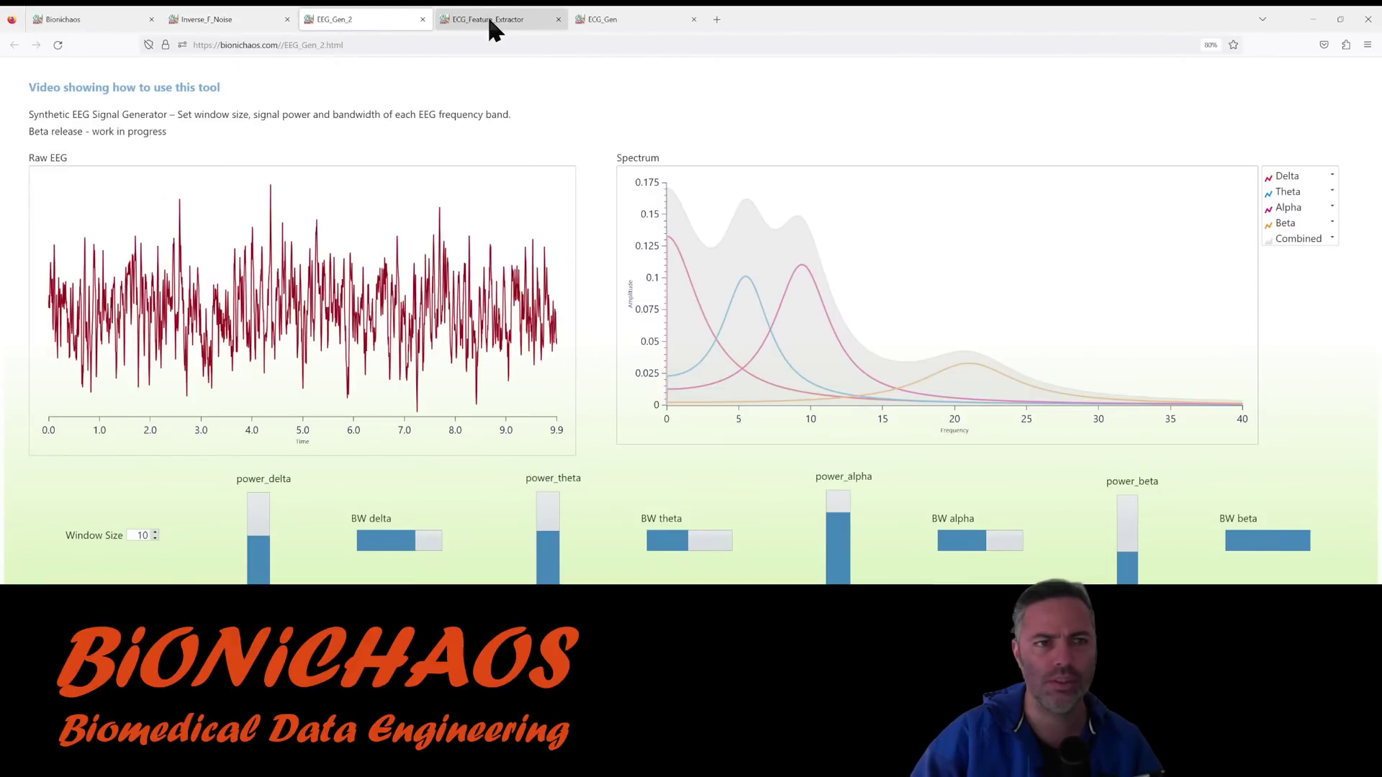
left_click(80, 20)
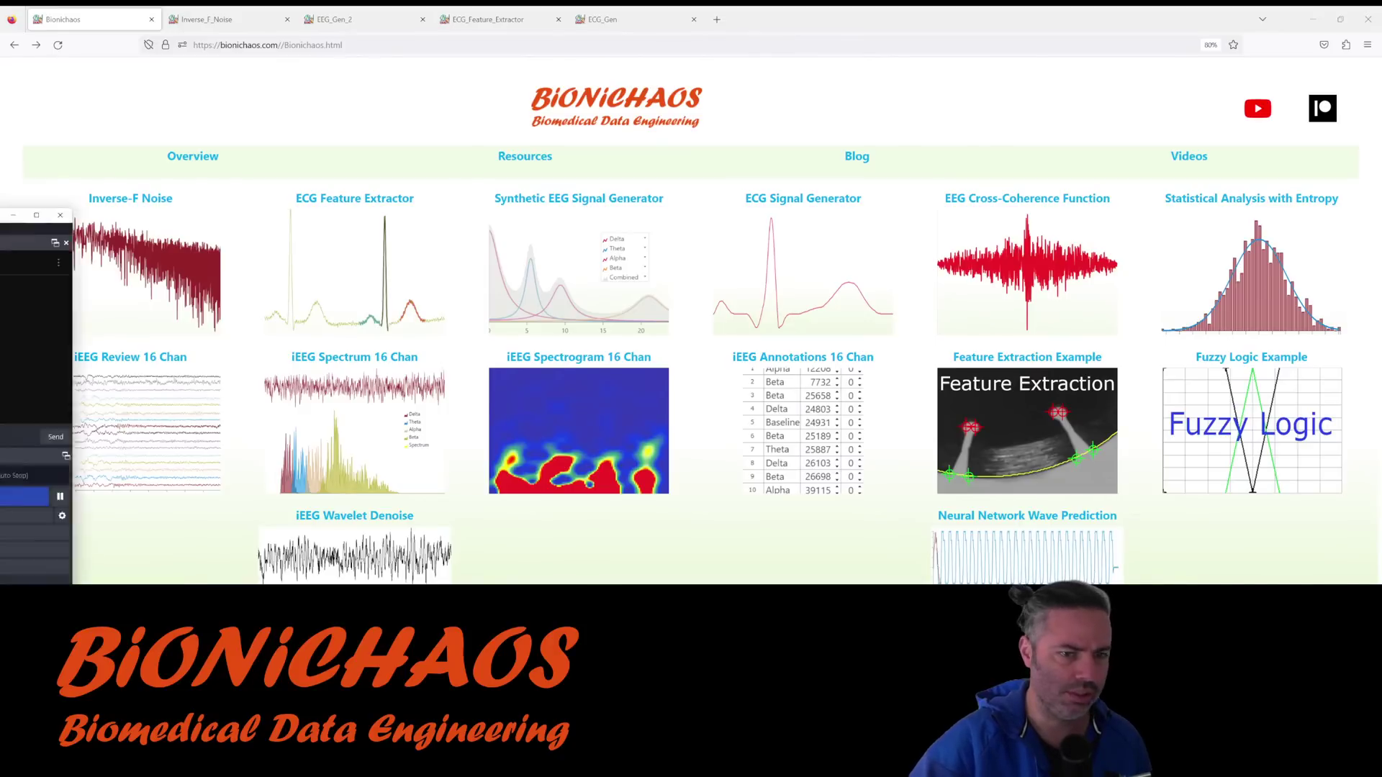
Bring the OBS window onto the captured screen, maximize it to check the stream, and move it back off the screen.
left_click_drag(0, 220, 734, 144)
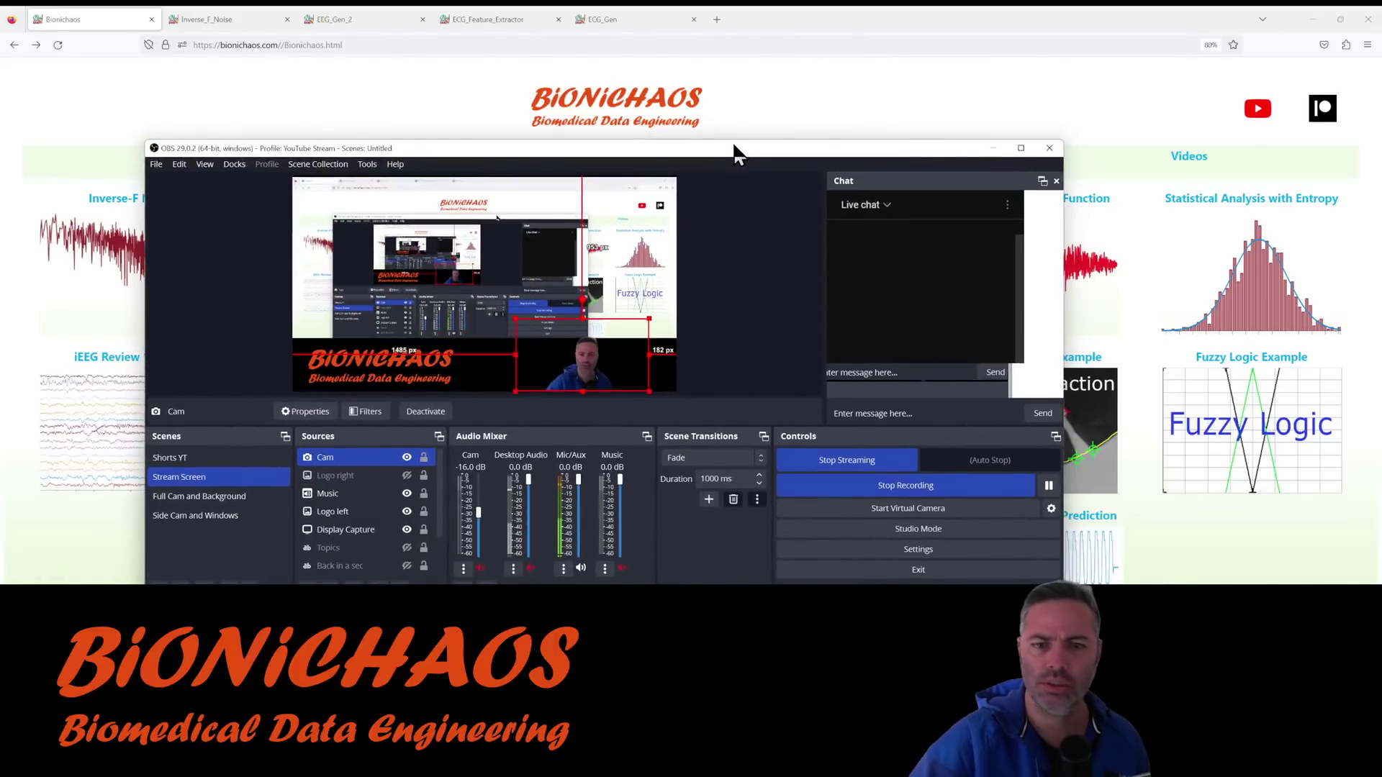
double_click(734, 144)
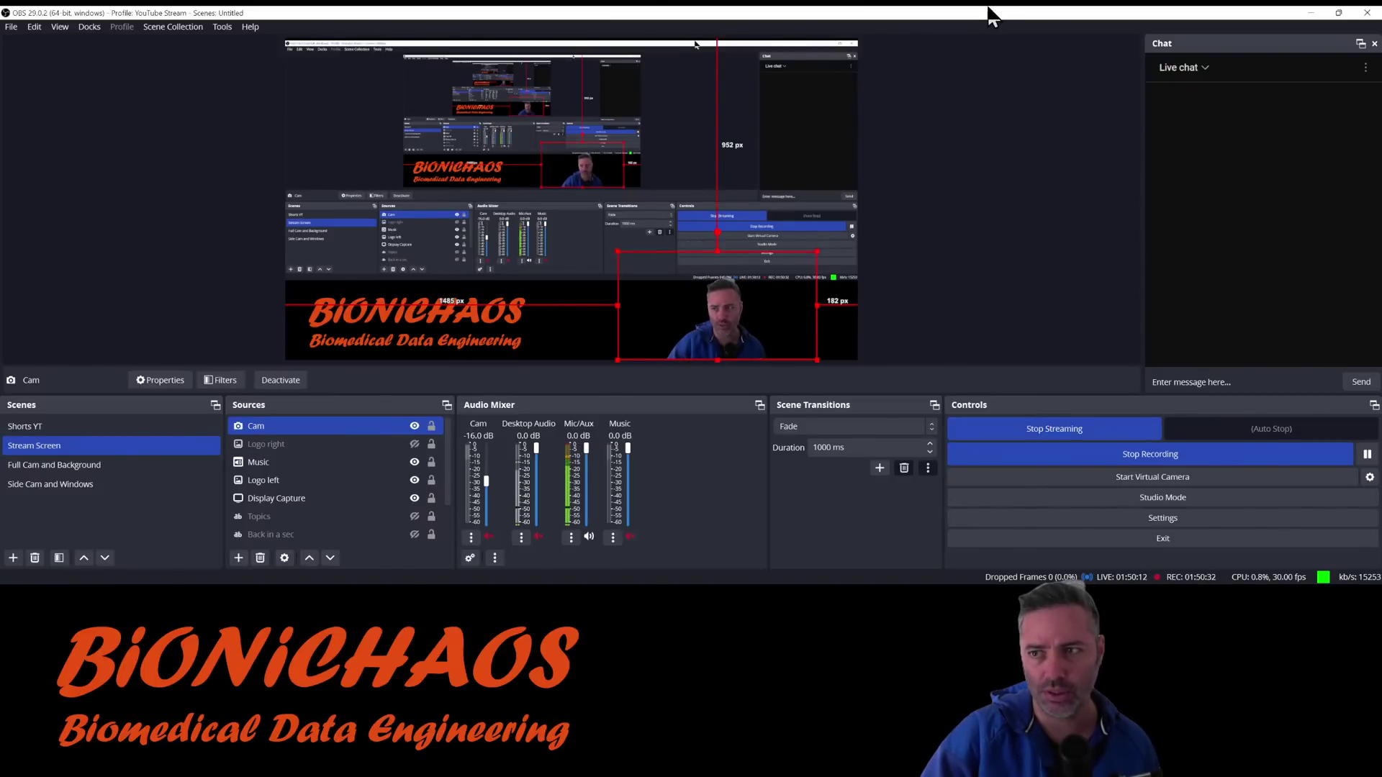
left_click_drag(1003, 22, 0, 302)
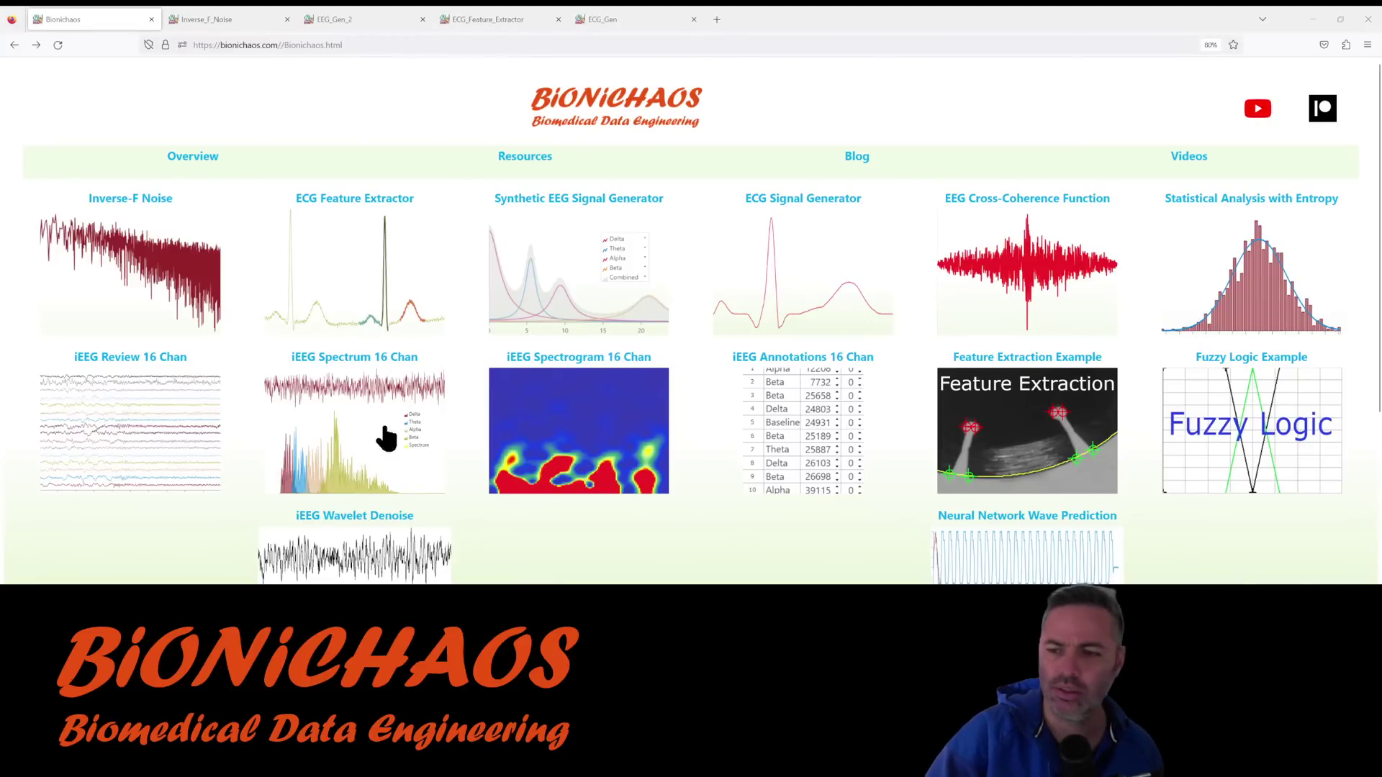
Close the Inverse_F_Noise, EEG_Gen_2, ECG_Feature_Extractor and ECG_Gen tabs, keeping only the Bionichaos home page.
scroll(734, 473, "down", 2)
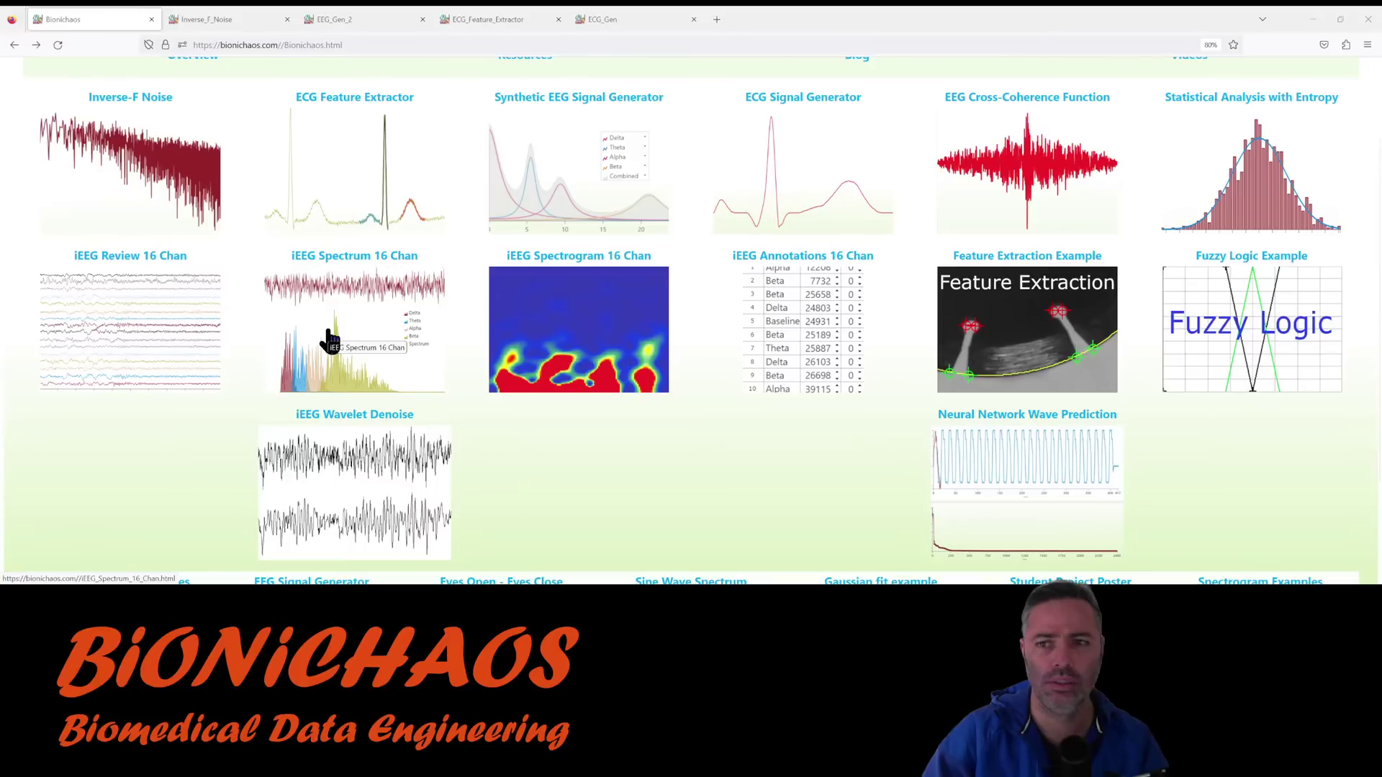
left_click(286, 20)
left_click(286, 19)
left_click(287, 19)
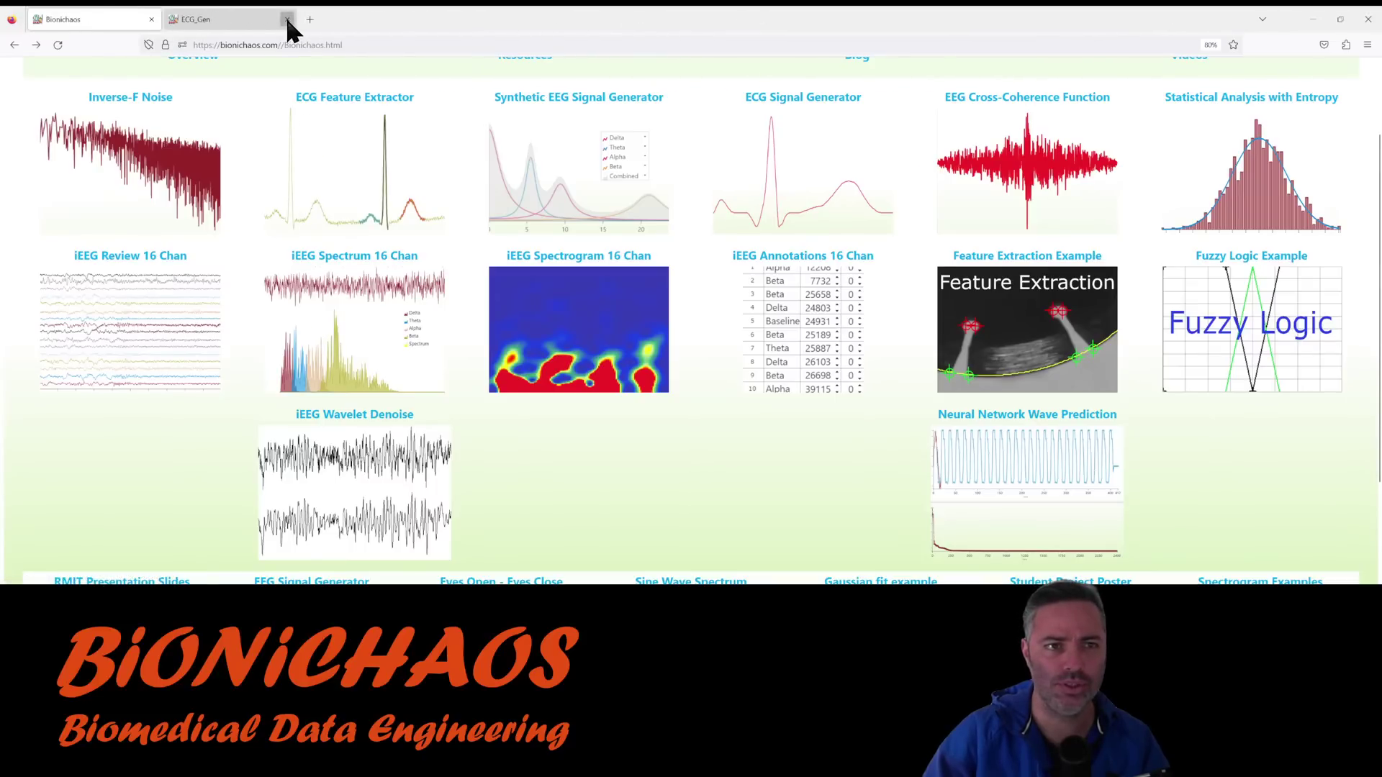
left_click(286, 19)
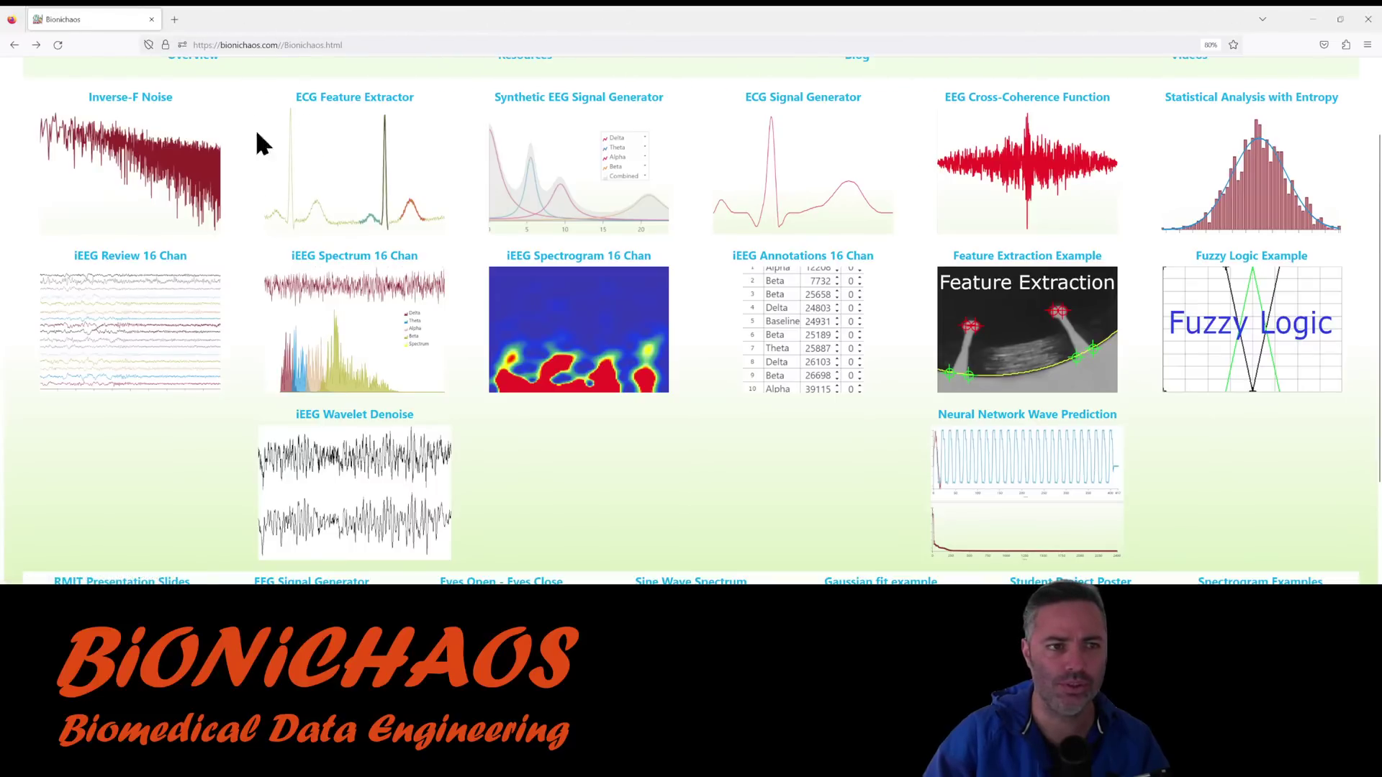
Open the Inverse-F Noise and ECG Feature Extractor tools in separate tabs and return to the Bionichaos home page.
left_click(135, 193)
left_click(99, 23)
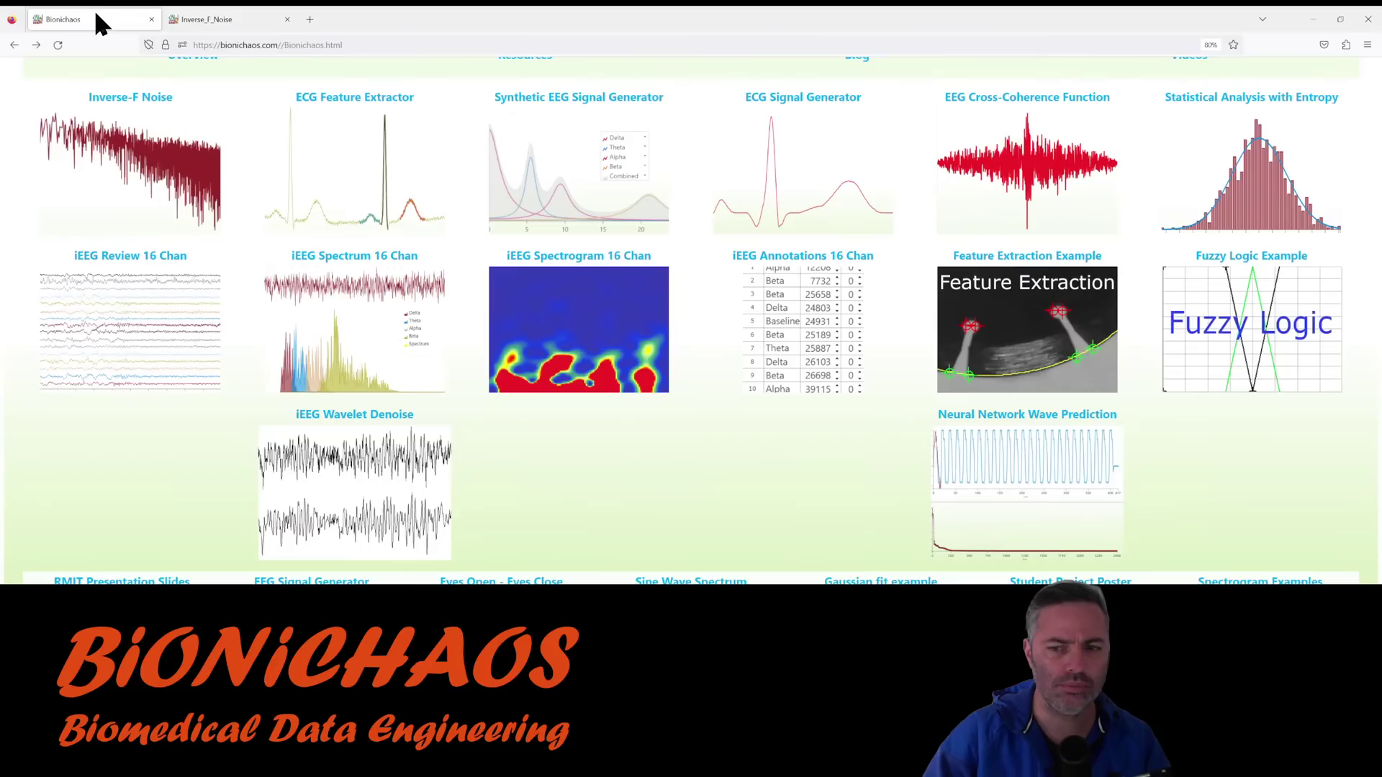
left_click(281, 203)
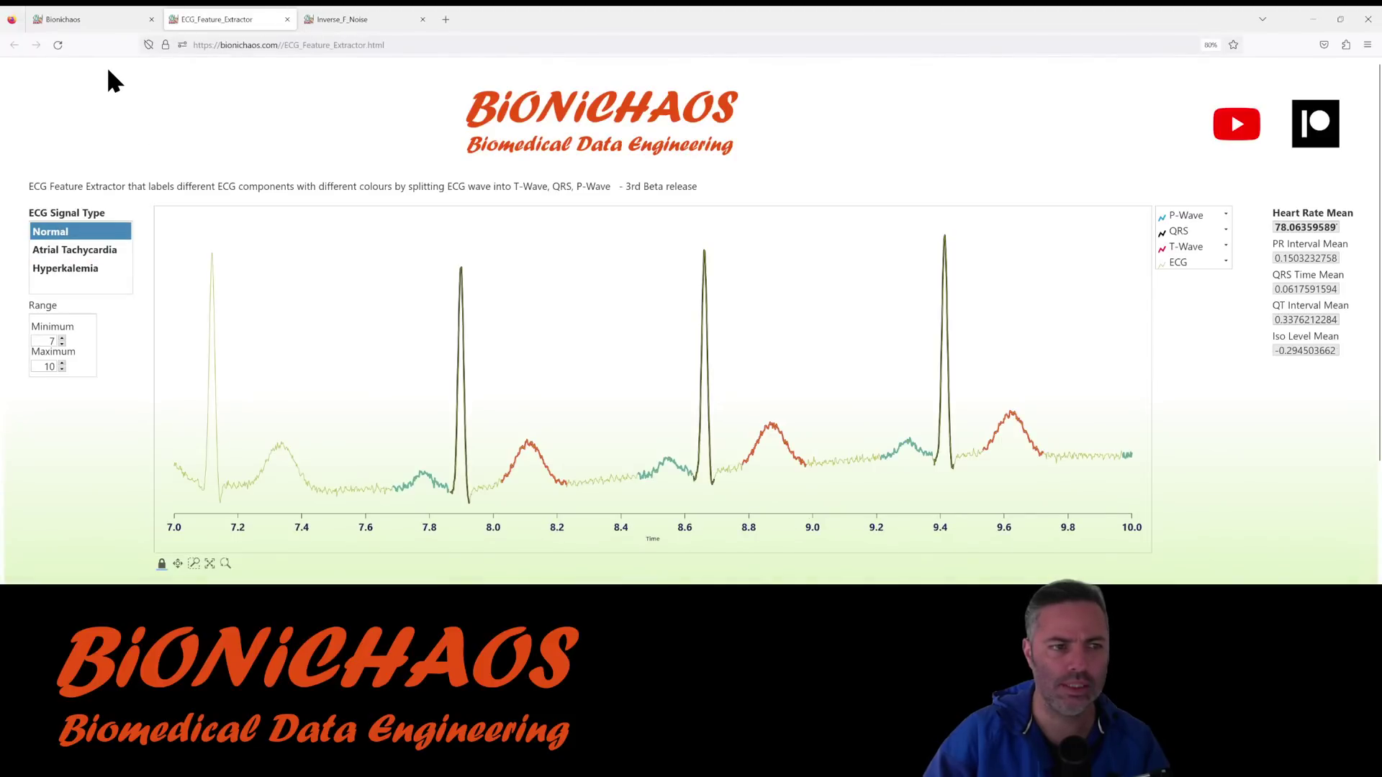
left_click(81, 21)
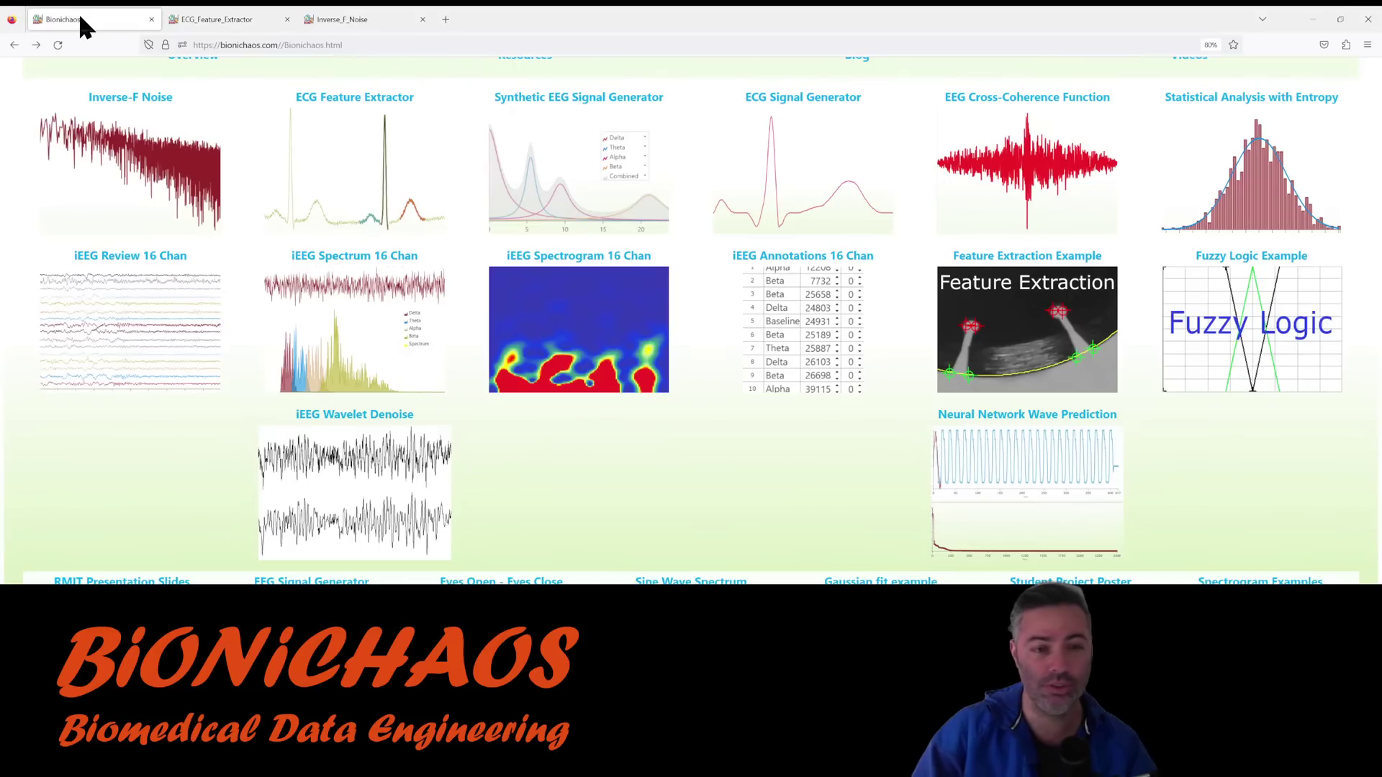
Open the Synthetic EEG Signal Generator in its own tab, show its plots and band controls, and return to the home page.
left_click(509, 192)
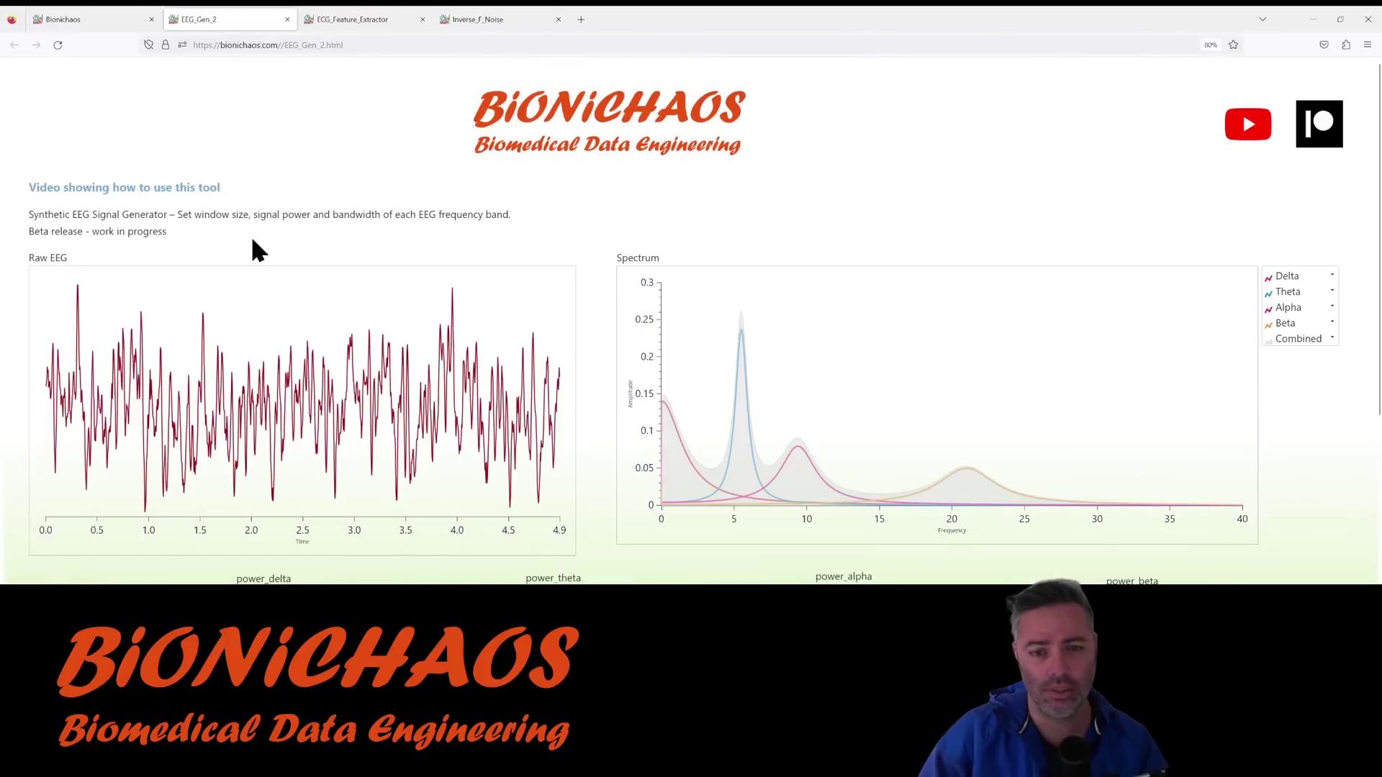
scroll(288, 288, "down", 3)
scroll(294, 301, "up", 1)
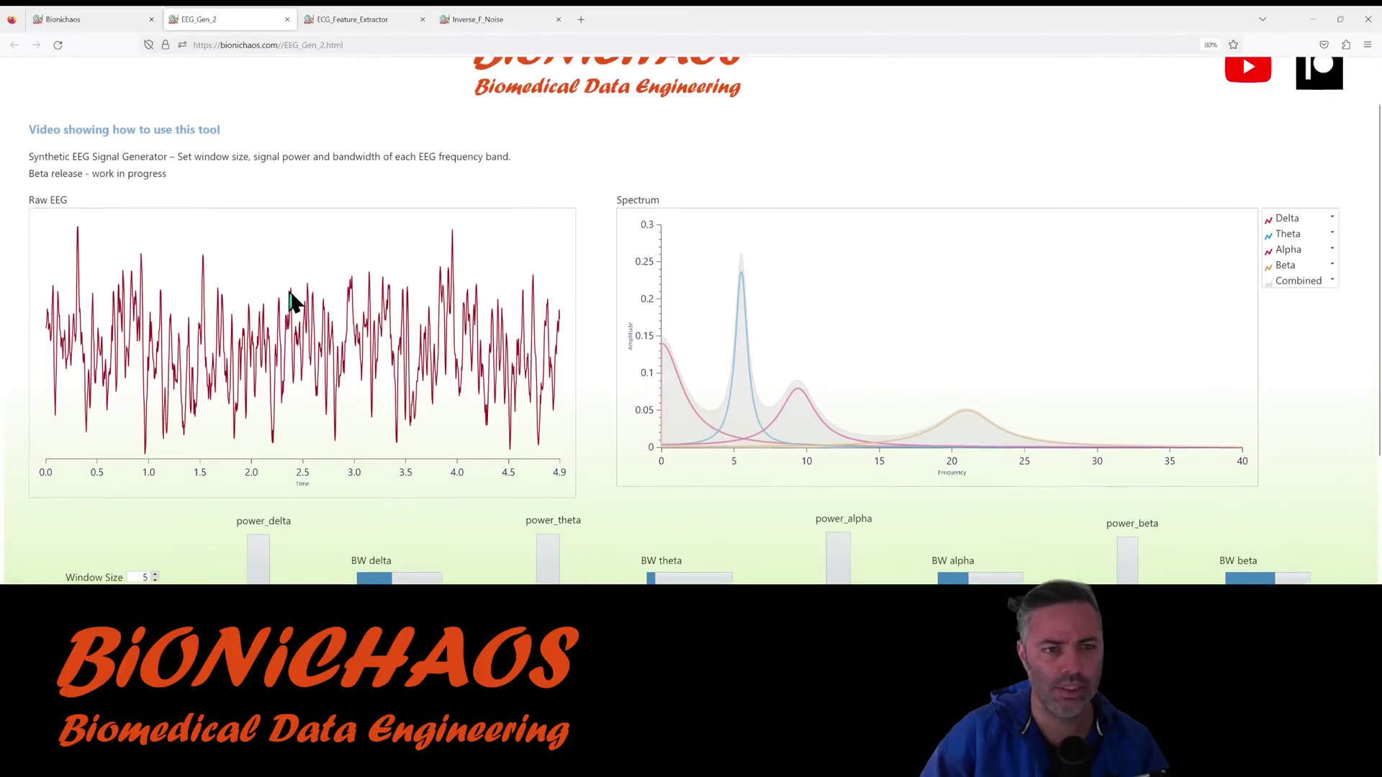
scroll(294, 301, "down", 1)
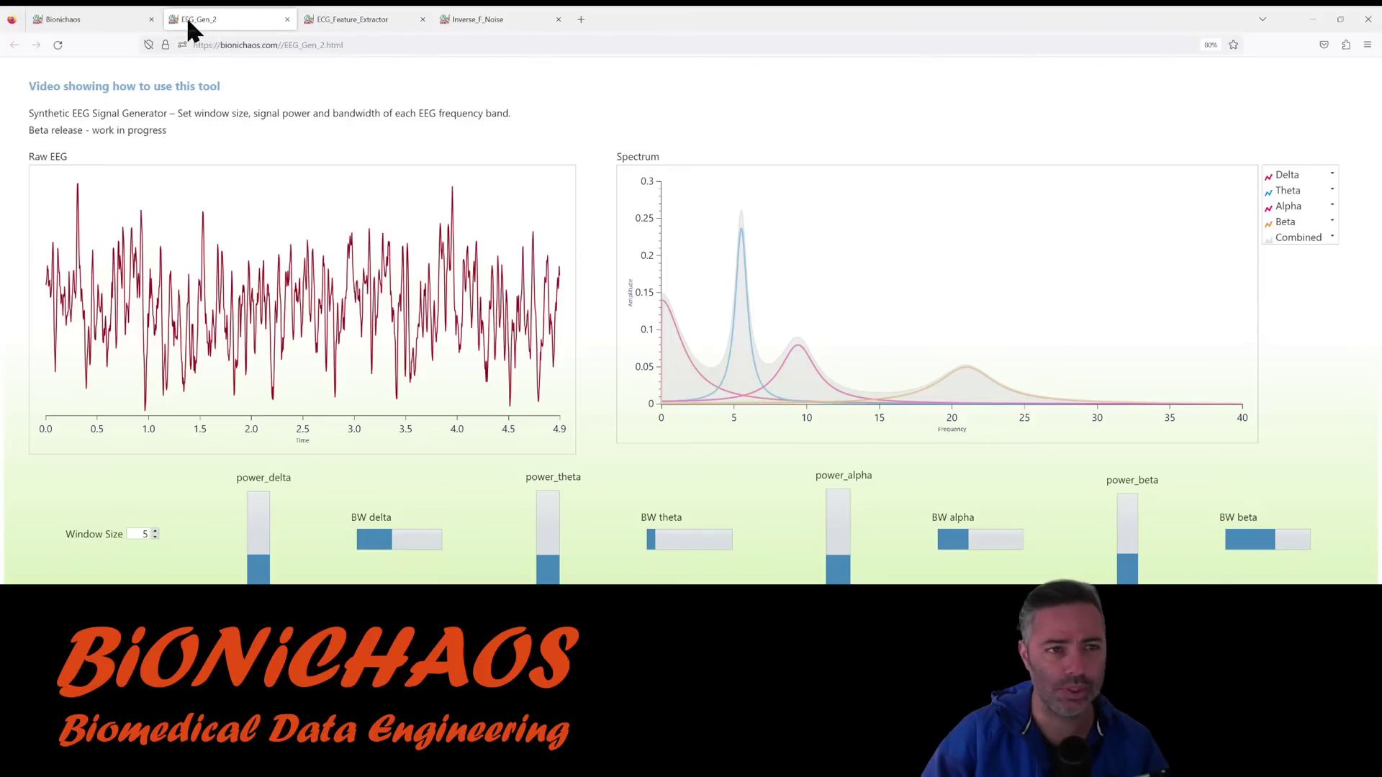
left_click(57, 22)
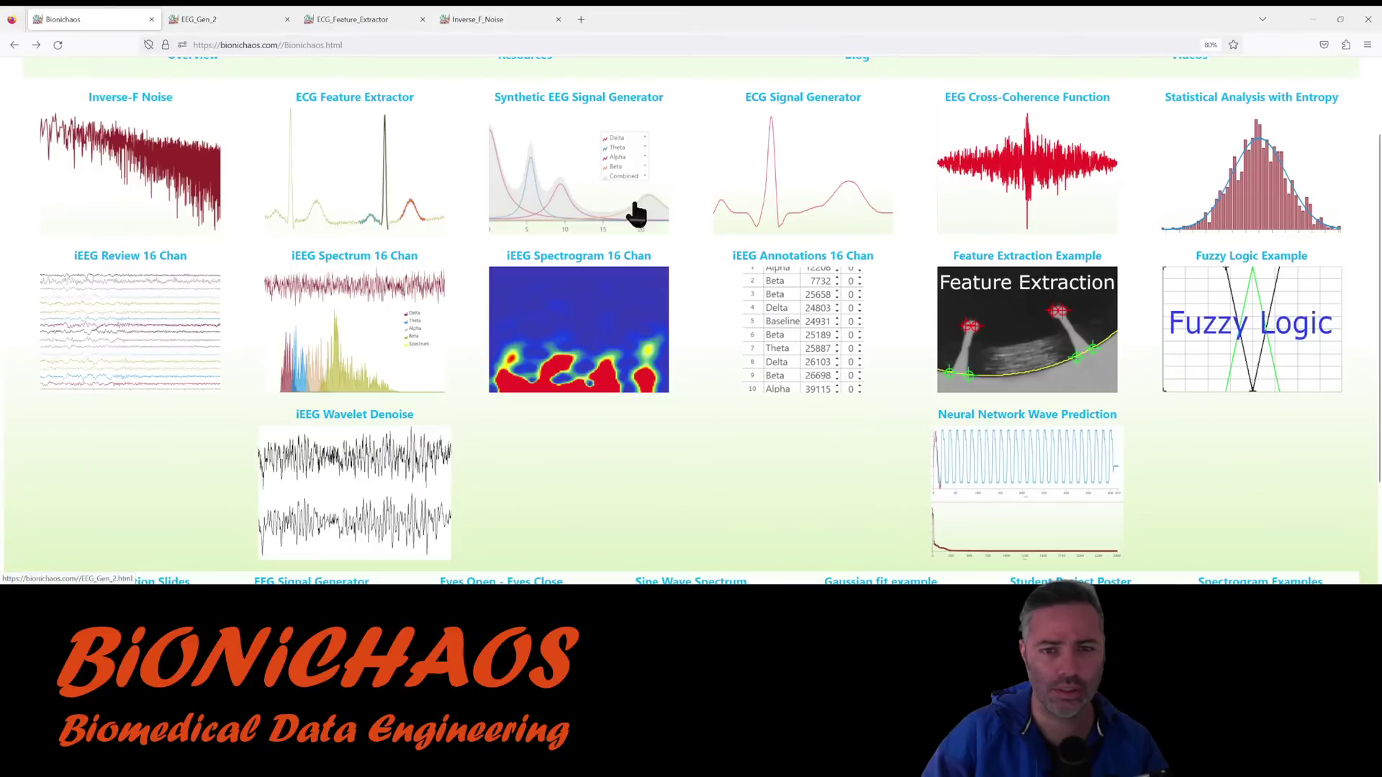
Open the ECG Signal Generator in a separate tab, show its waveform with the noise settings, and return to the home page.
left_click(804, 172)
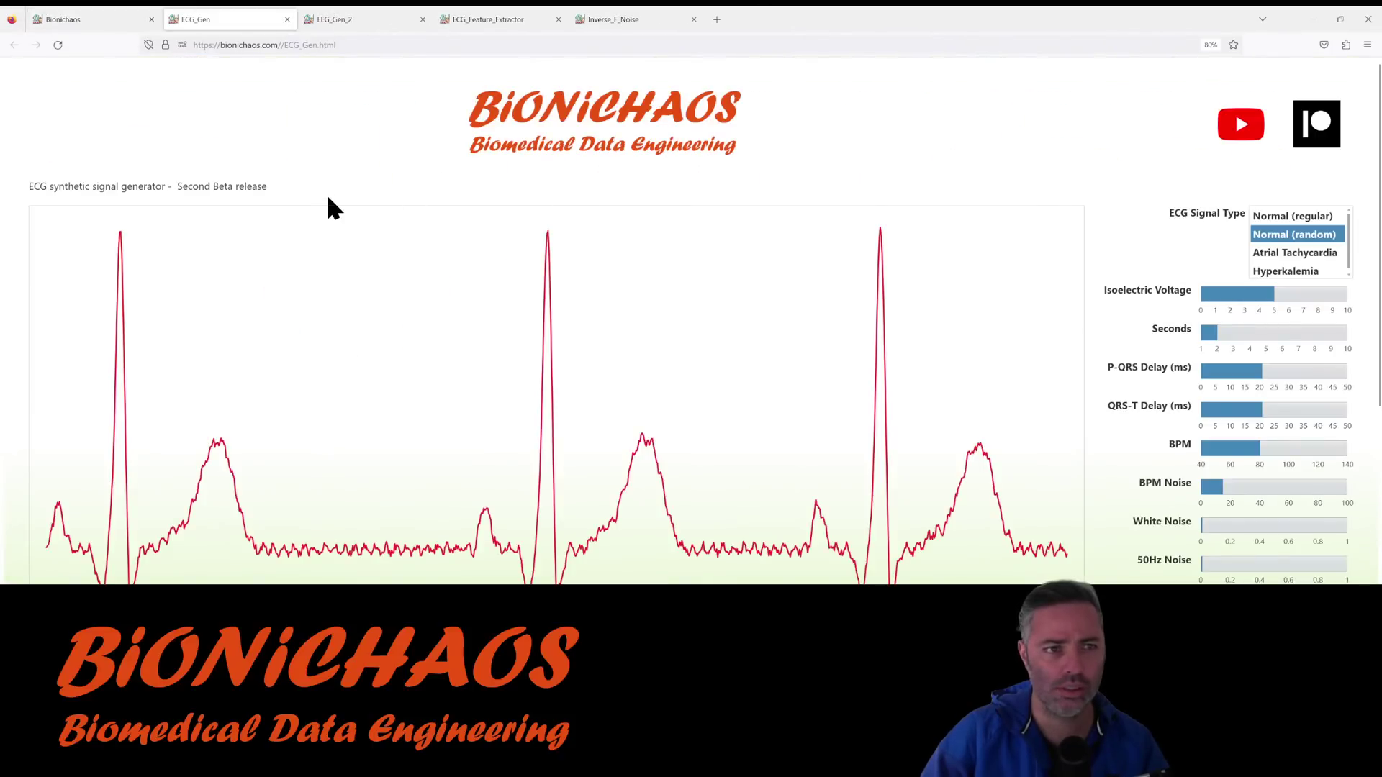
scroll(326, 192, "down", 2)
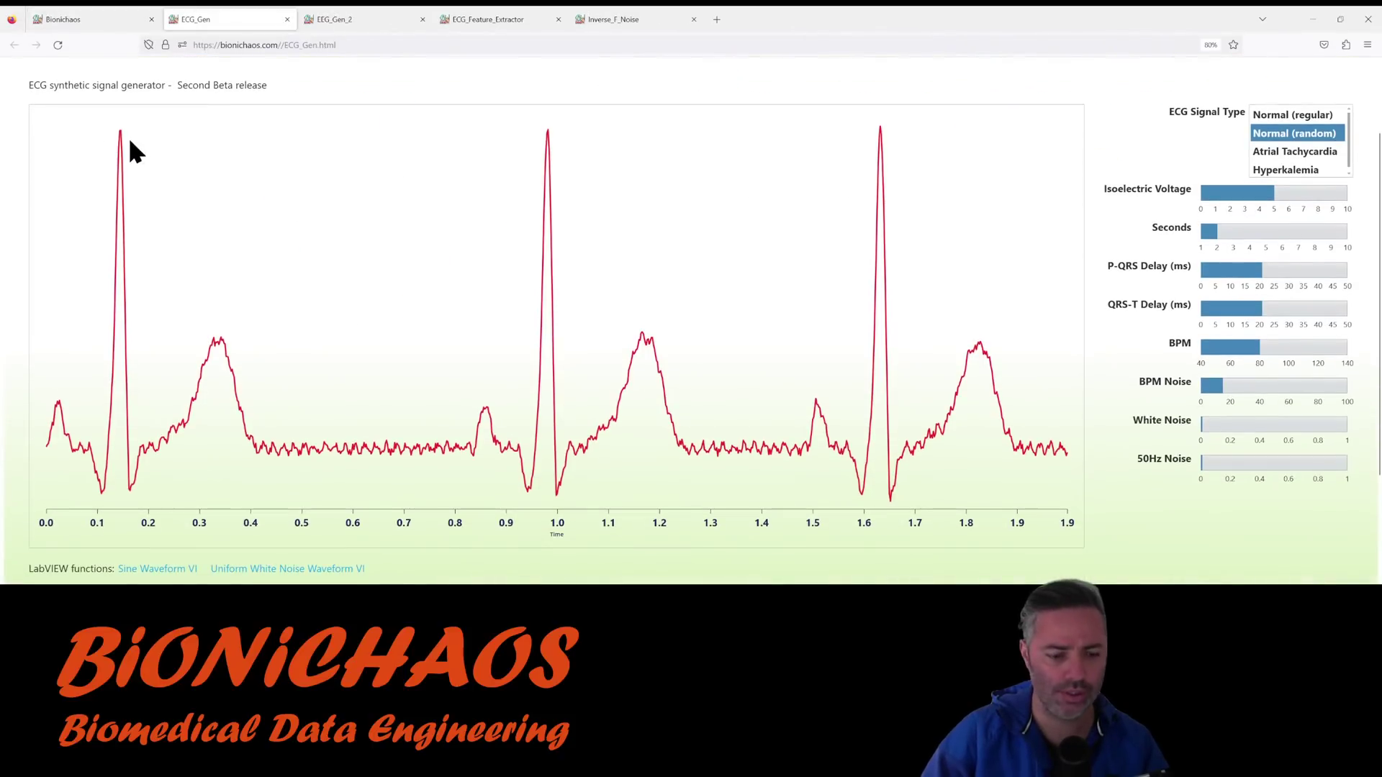
left_click(79, 19)
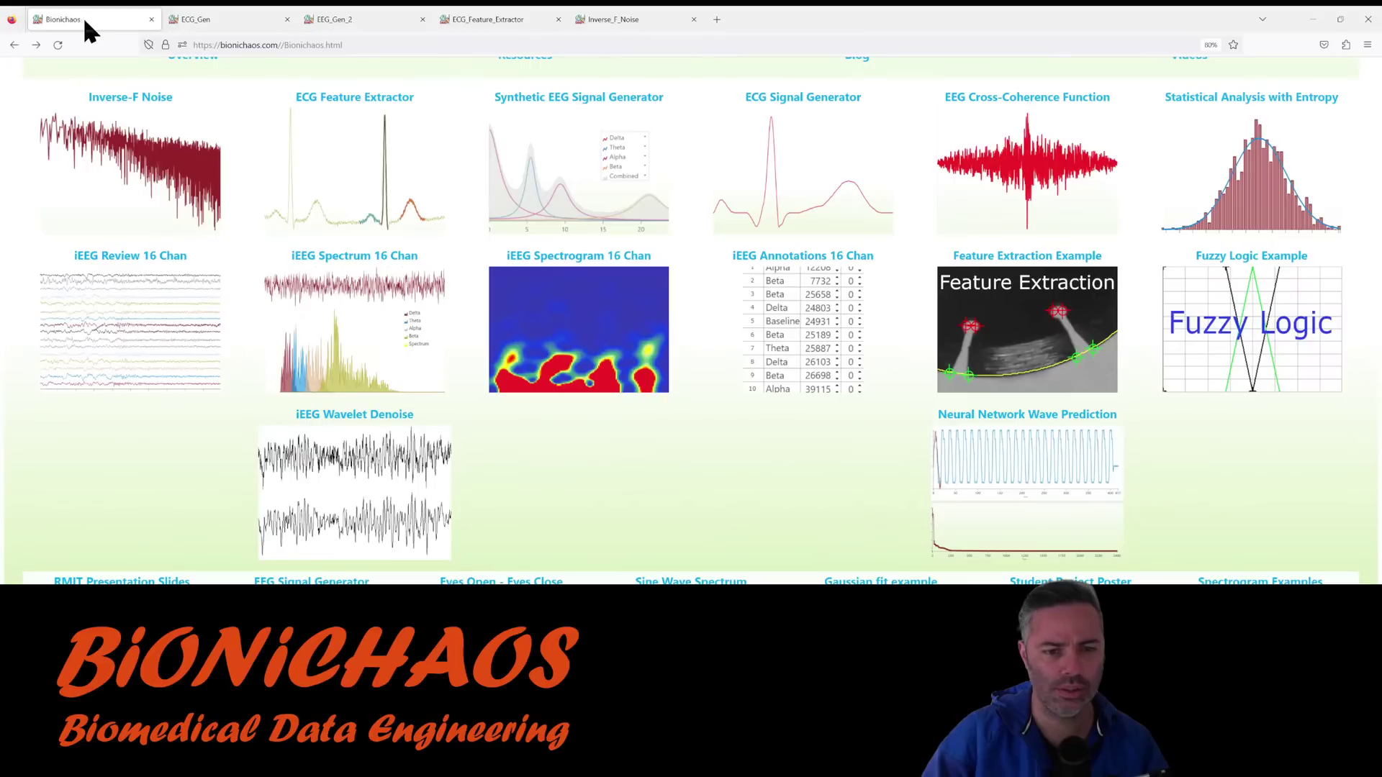
Open the EEG Cross-Coherence Function tool, advance its file position to about 70 percent of the recording, and return to the home page.
left_click(1043, 203)
scroll(345, 278, "down", 2)
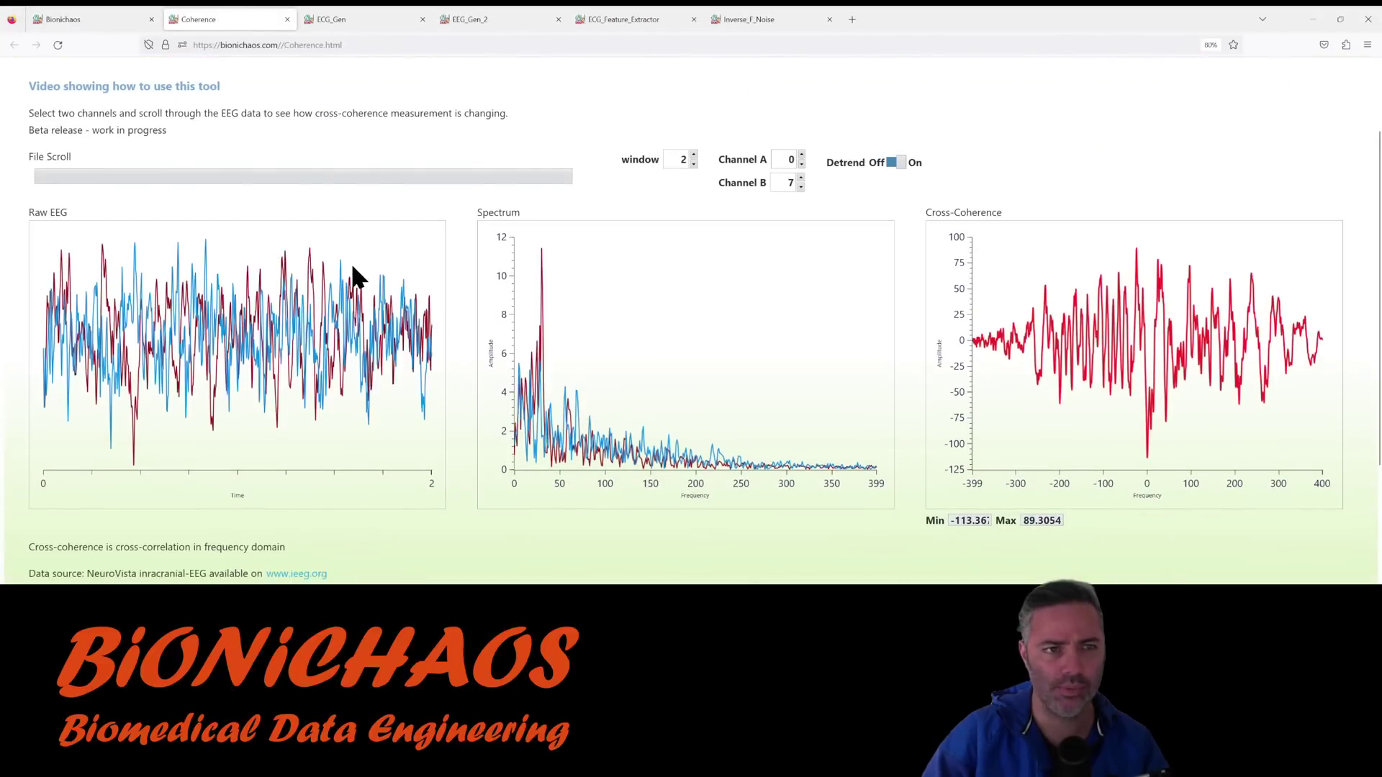
left_click_drag(141, 176, 409, 189)
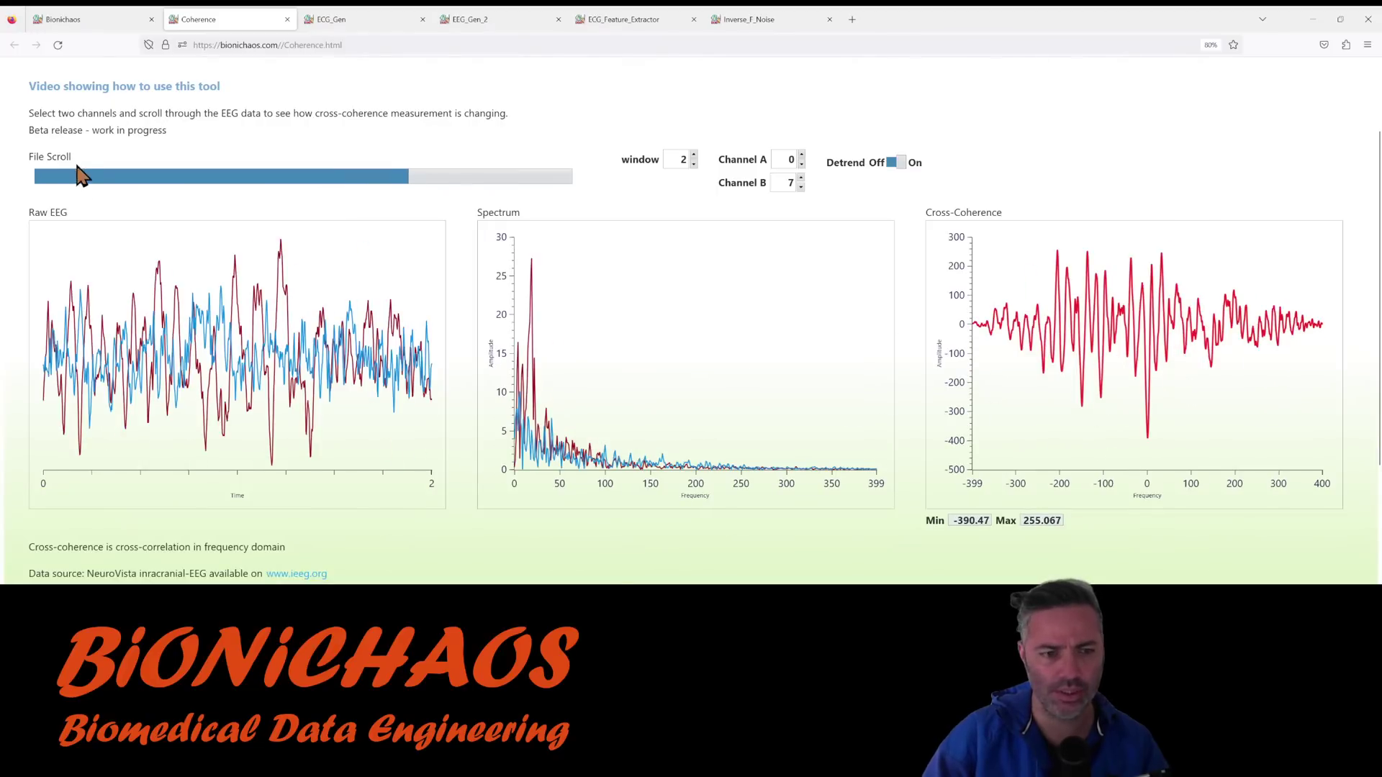
left_click(71, 23)
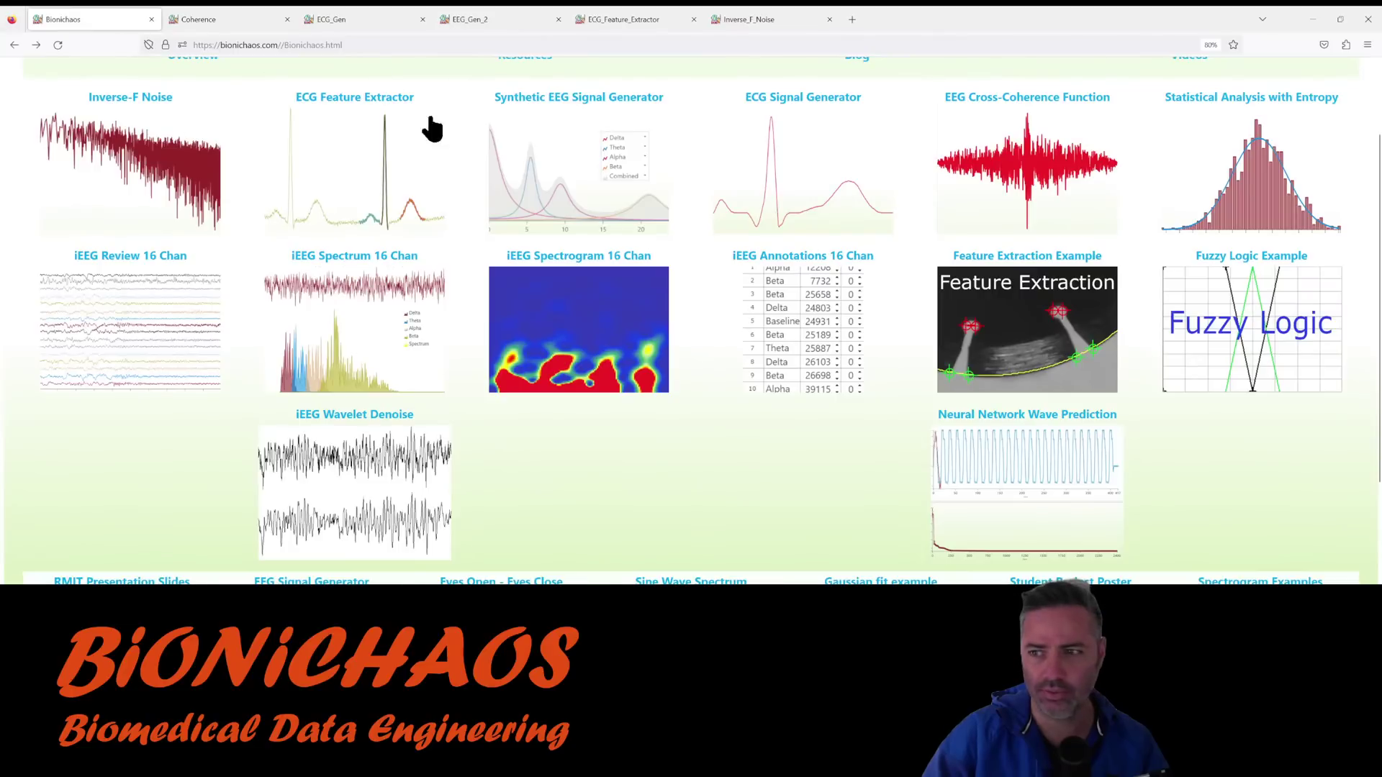
Open the Statistical Analysis with Entropy tool, run it on the Chirp, Chirps and ECG input waves, and return to the home page.
left_click(1267, 167)
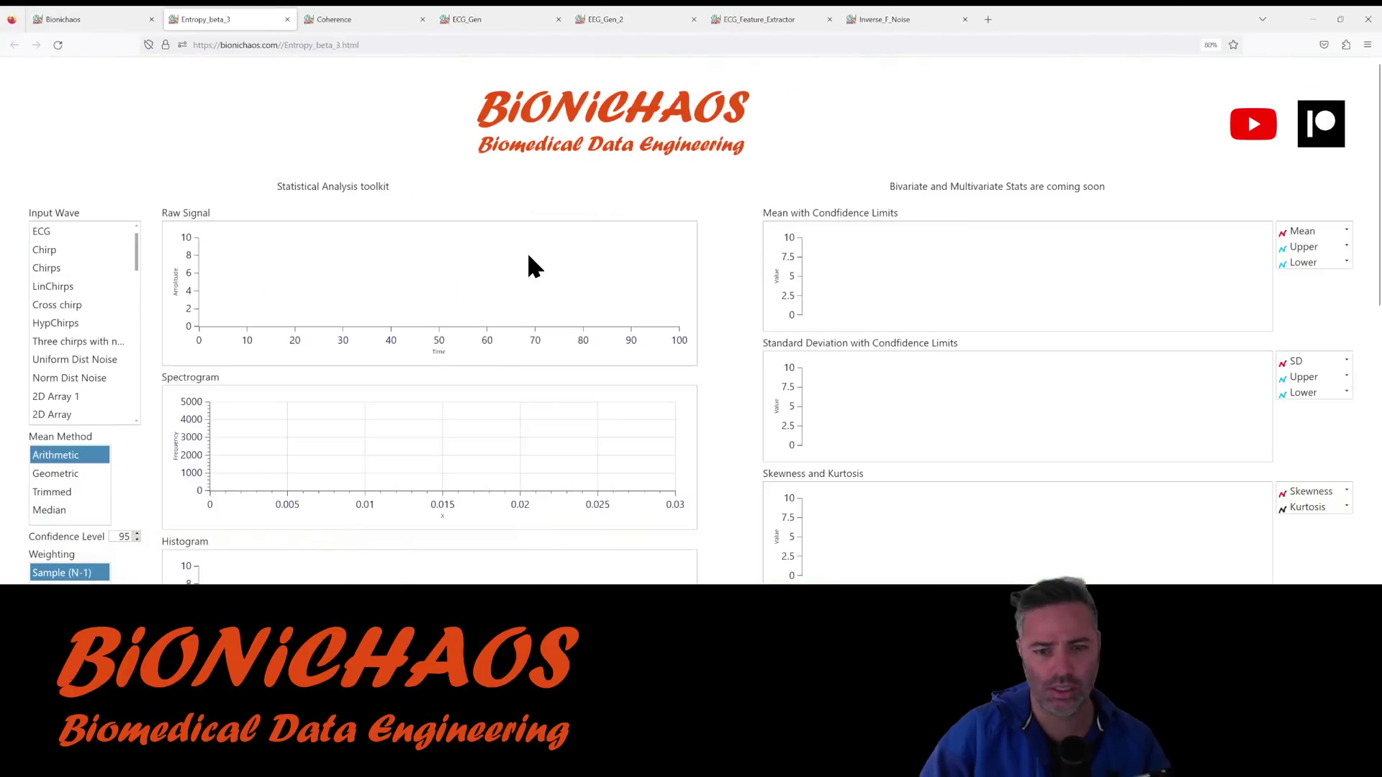
scroll(529, 272, "down", 1)
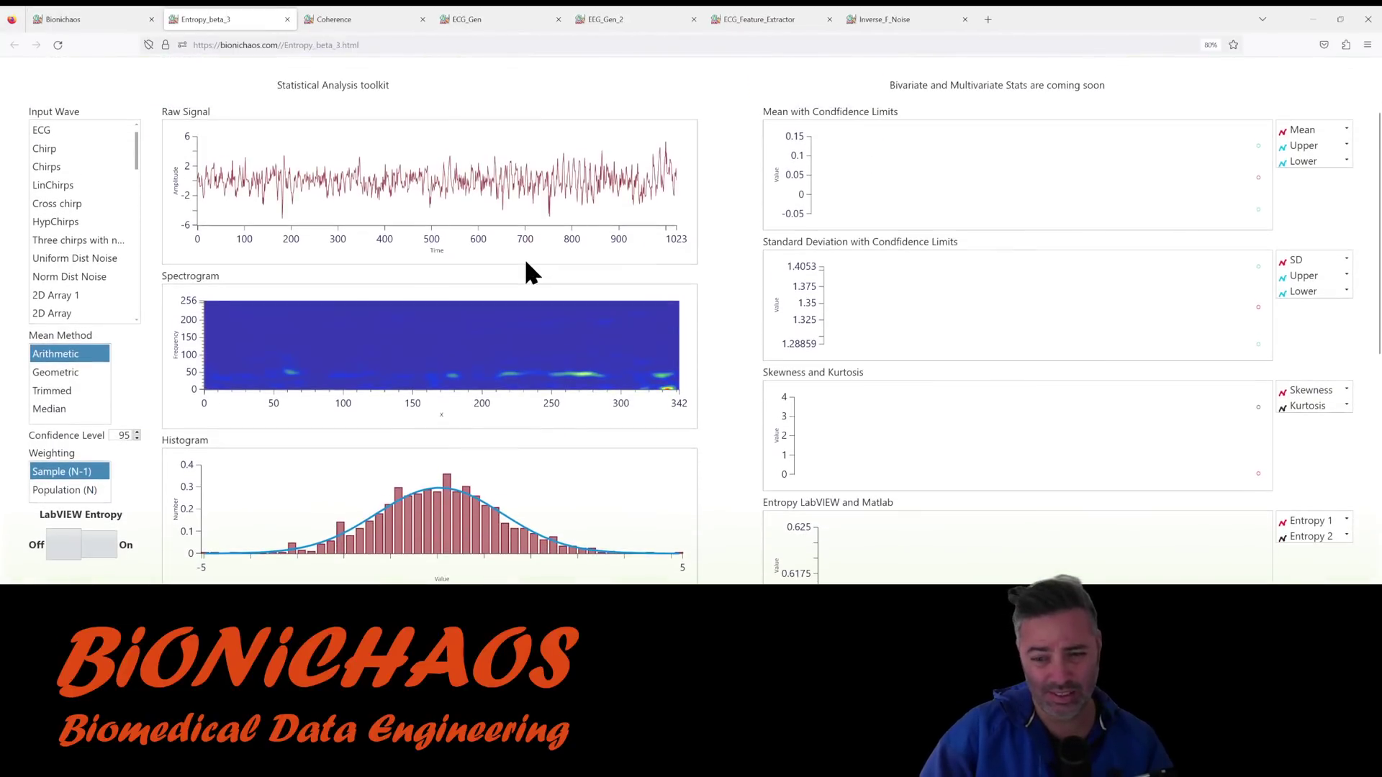
left_click(72, 152)
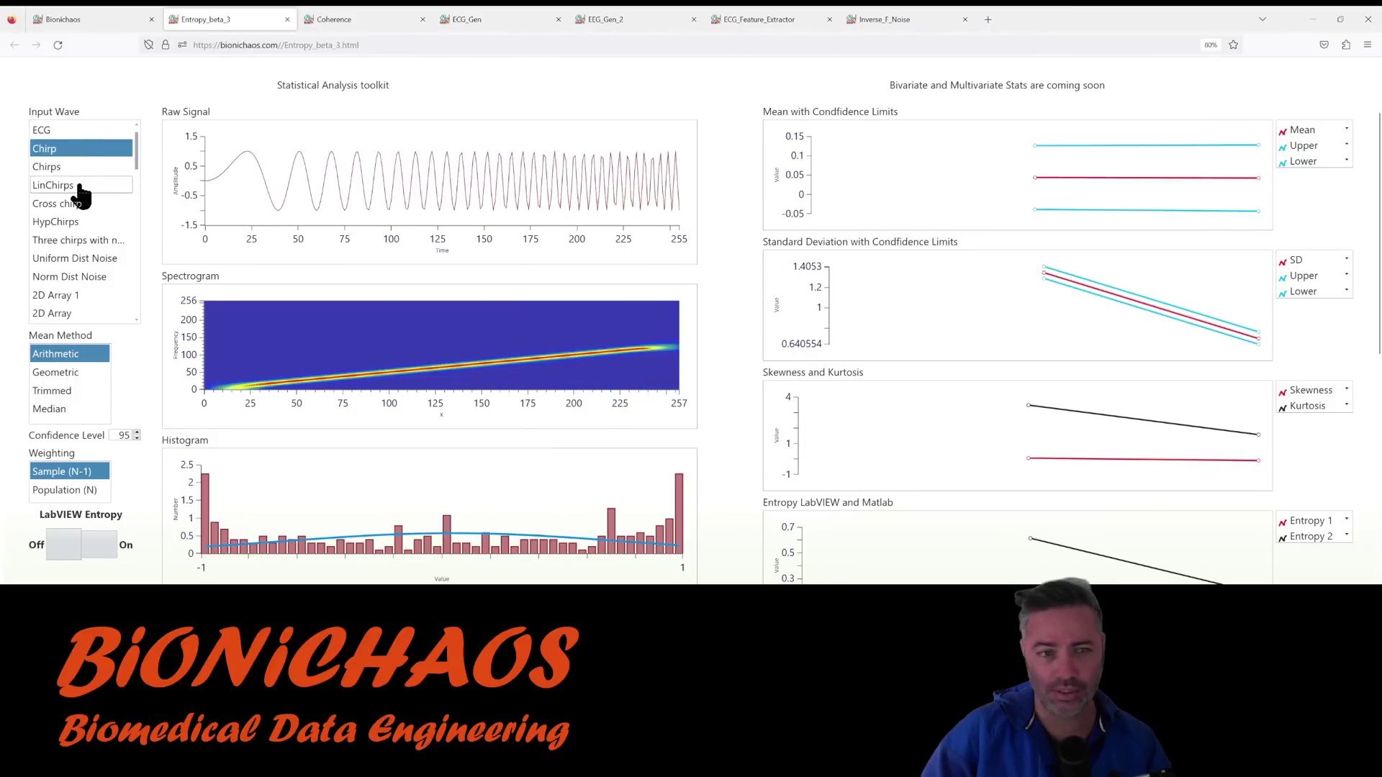
left_click(72, 169)
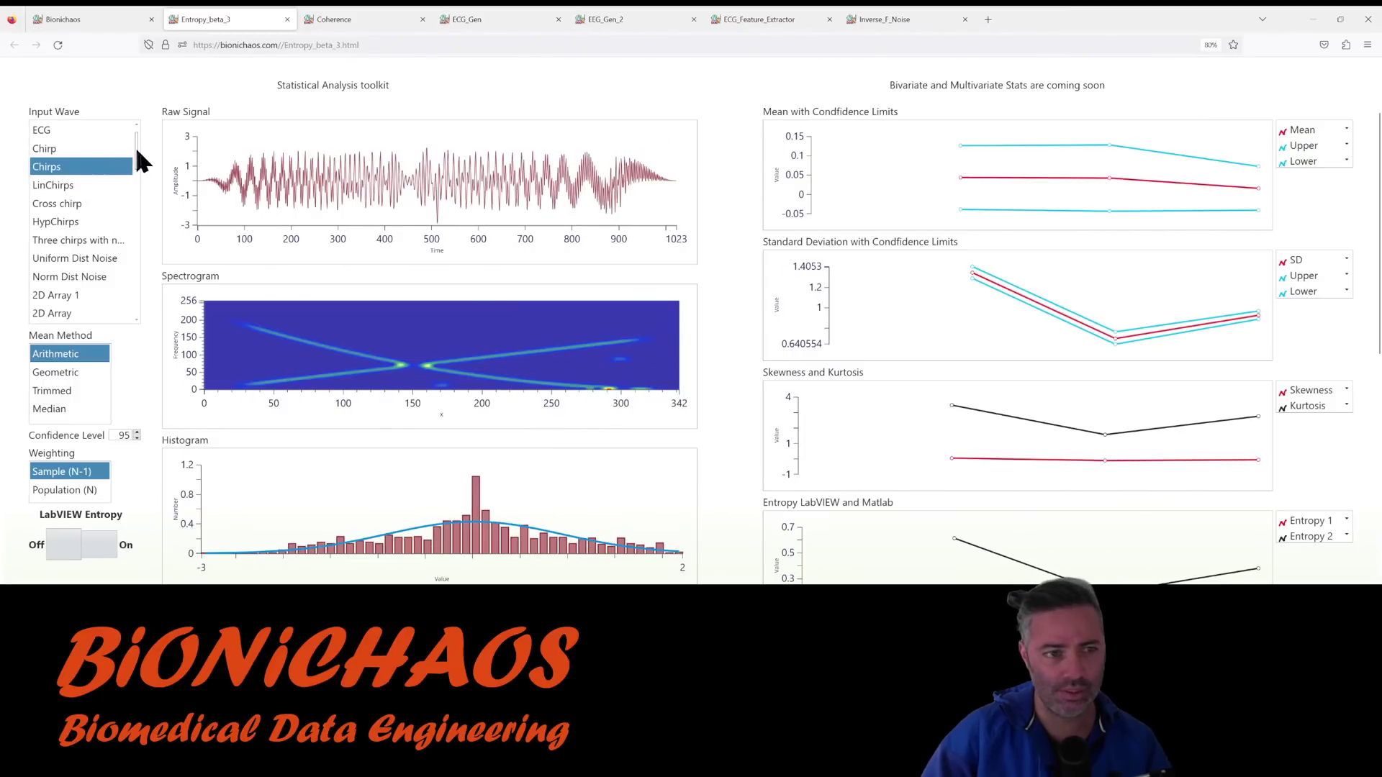
scroll(141, 148, "up", 1)
left_click(65, 149)
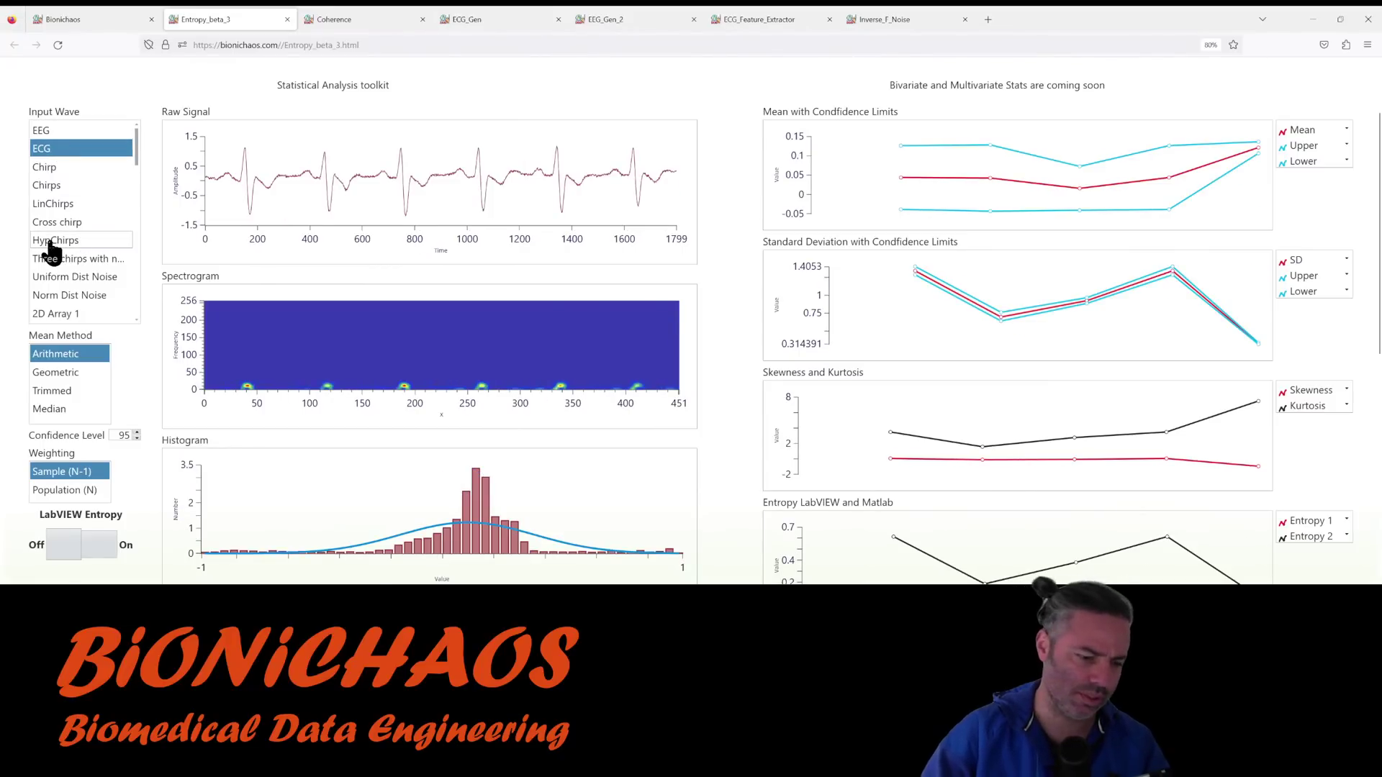
left_click(87, 16)
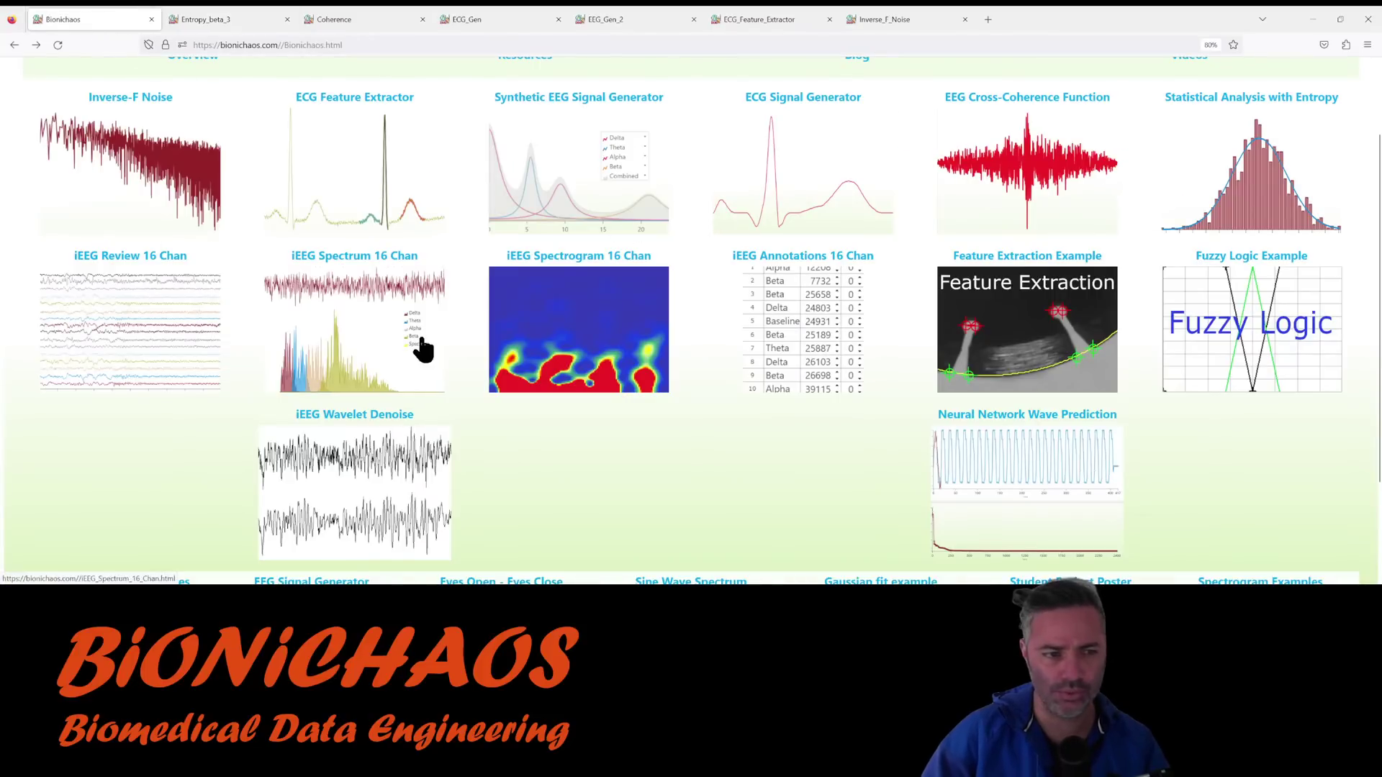
Open the iEEG Review 16 Chan tool in its own tab and advance its file position to about 77 percent.
left_click(115, 340)
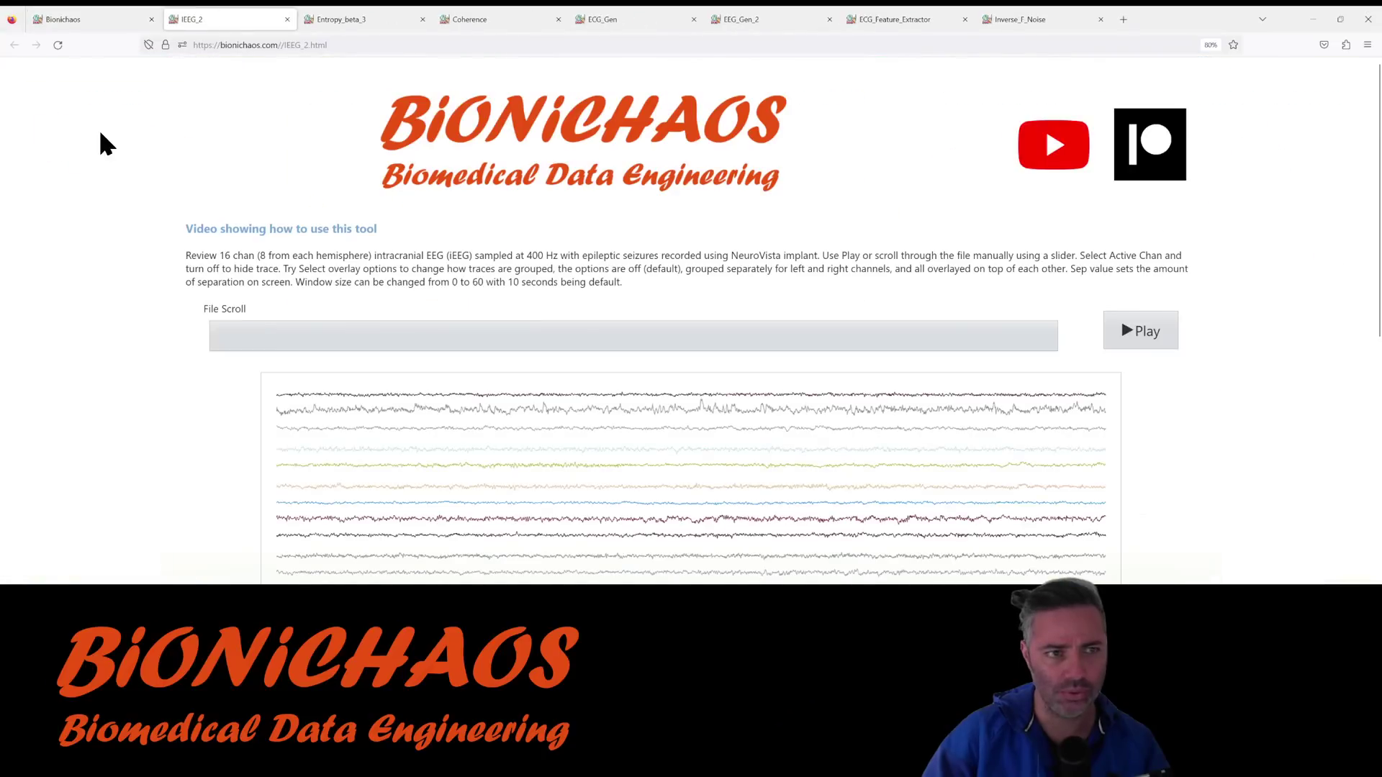
scroll(144, 212, "down", 3)
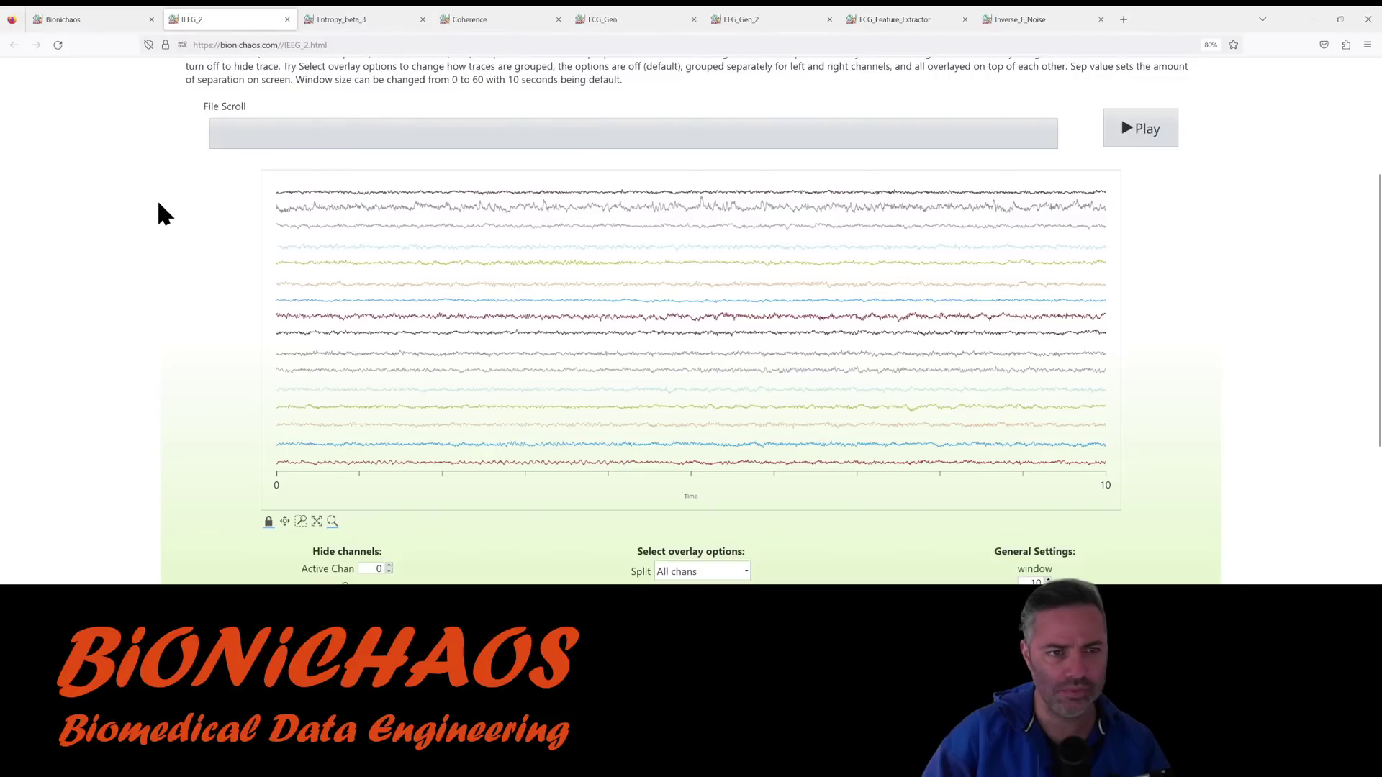
left_click_drag(212, 135, 853, 134)
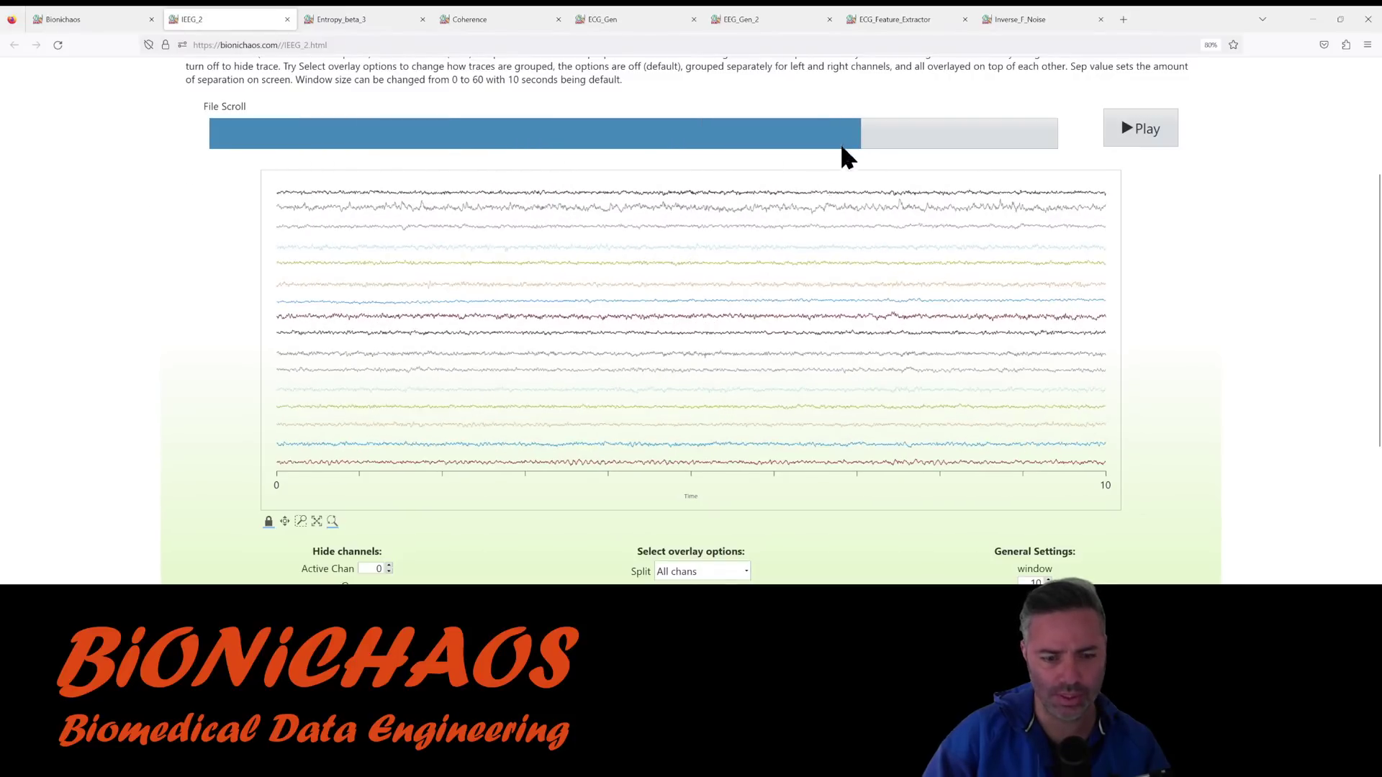
scroll(819, 191, "down", 1)
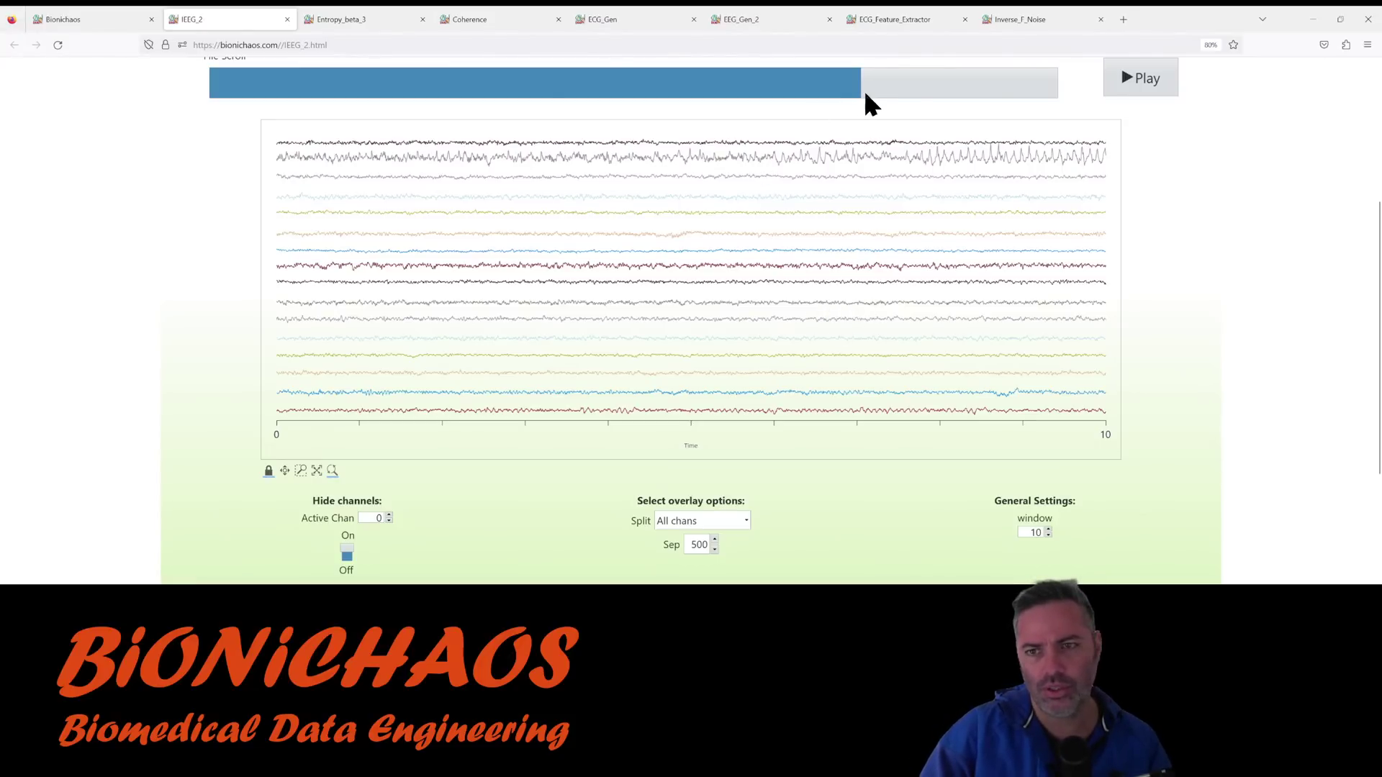
Advance the iEEG Review recording to about 91 and 98 percent to inspect the traces, and return to the home page.
left_click_drag(865, 94, 978, 91)
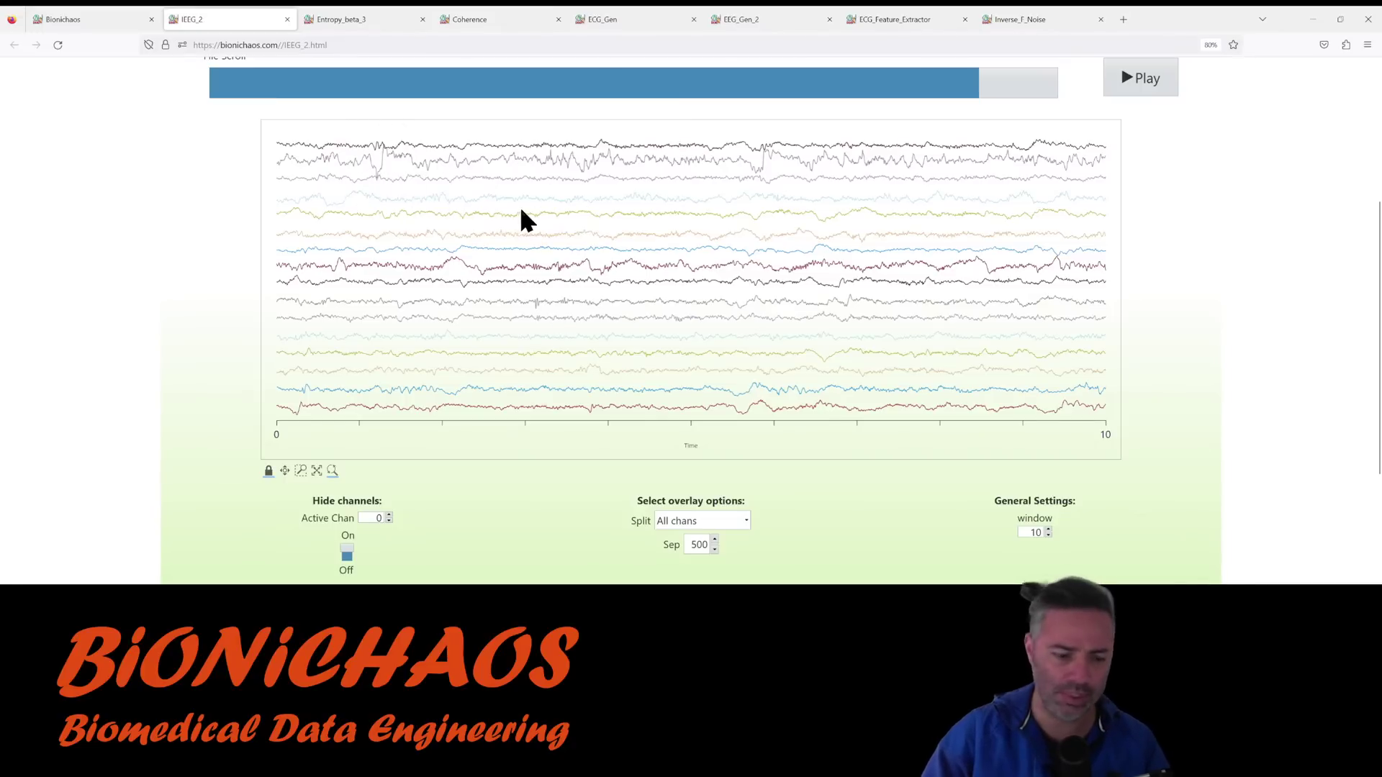
left_click_drag(985, 93, 1040, 85)
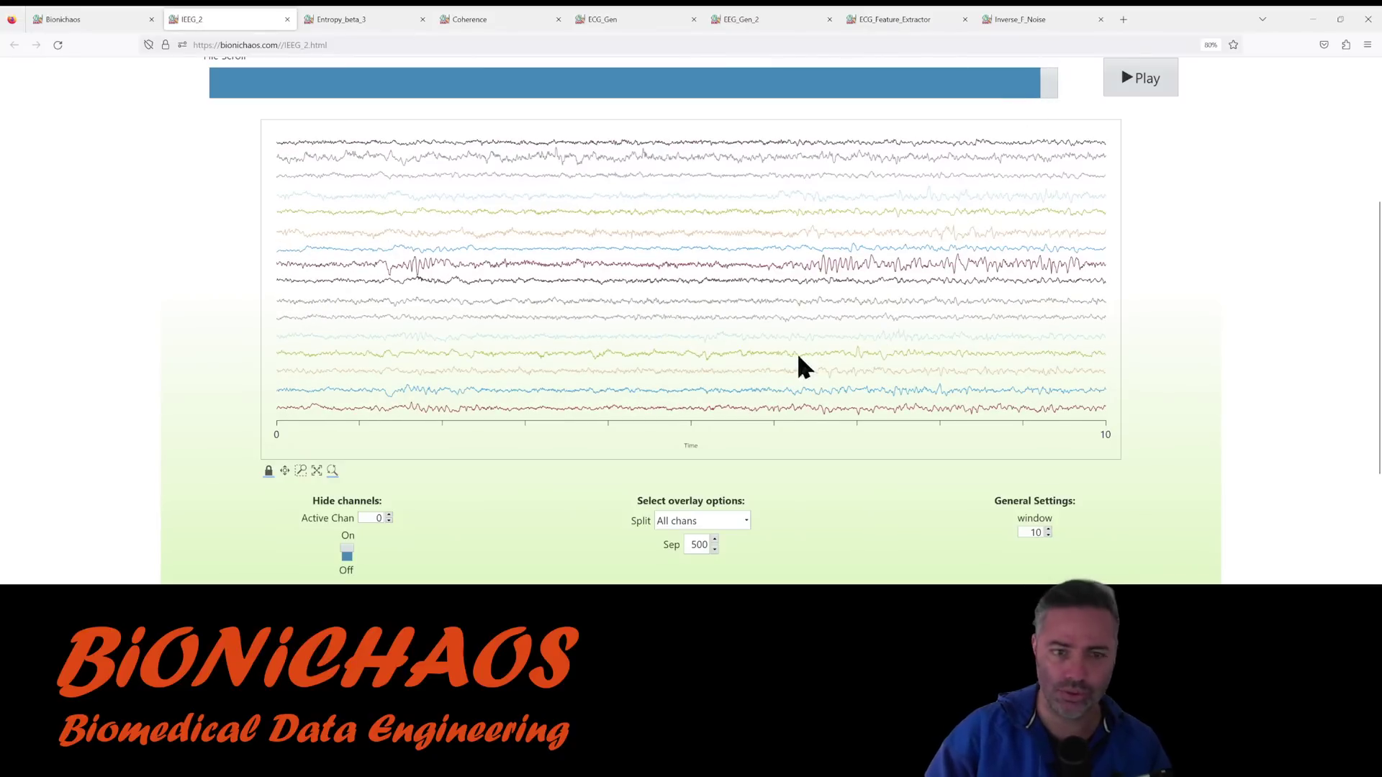
scroll(857, 284, "up", 1)
scroll(906, 324, "down", 1)
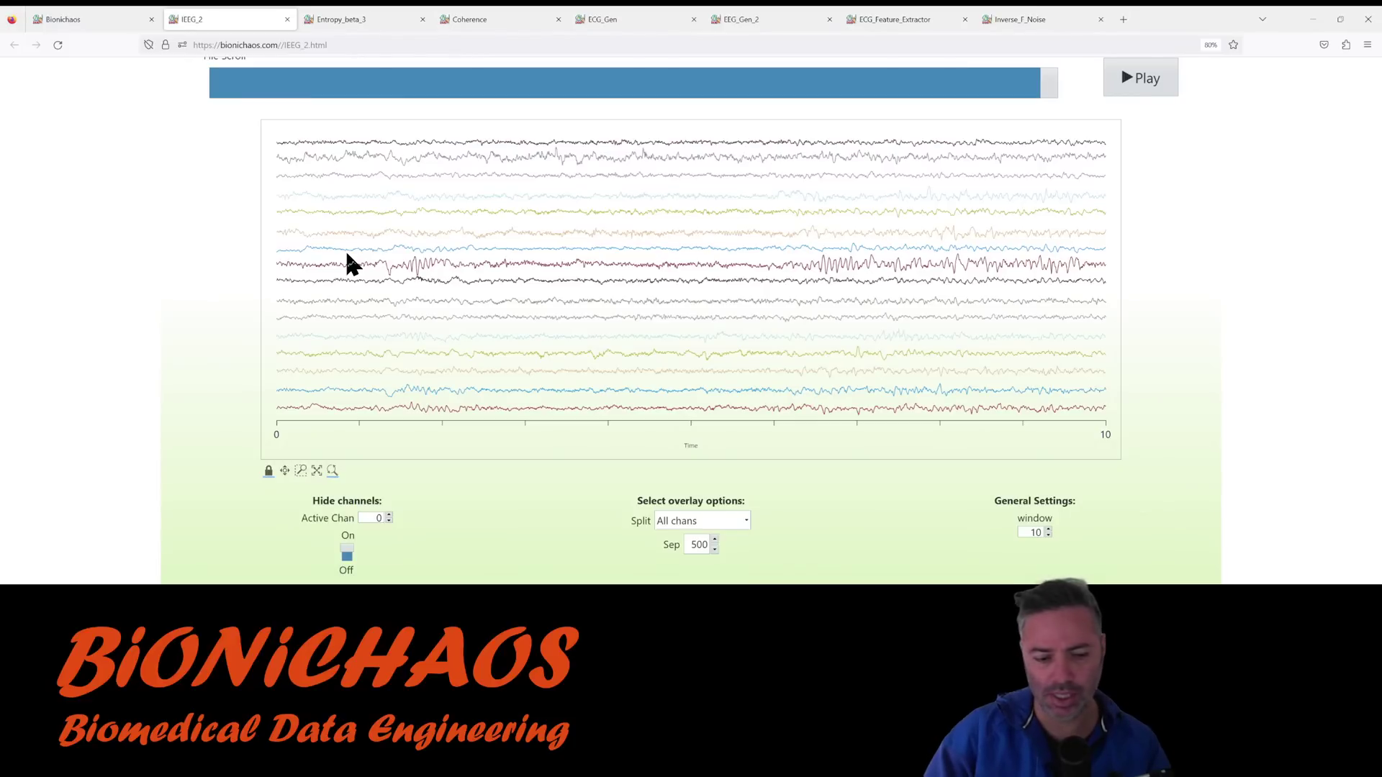
left_click(119, 22)
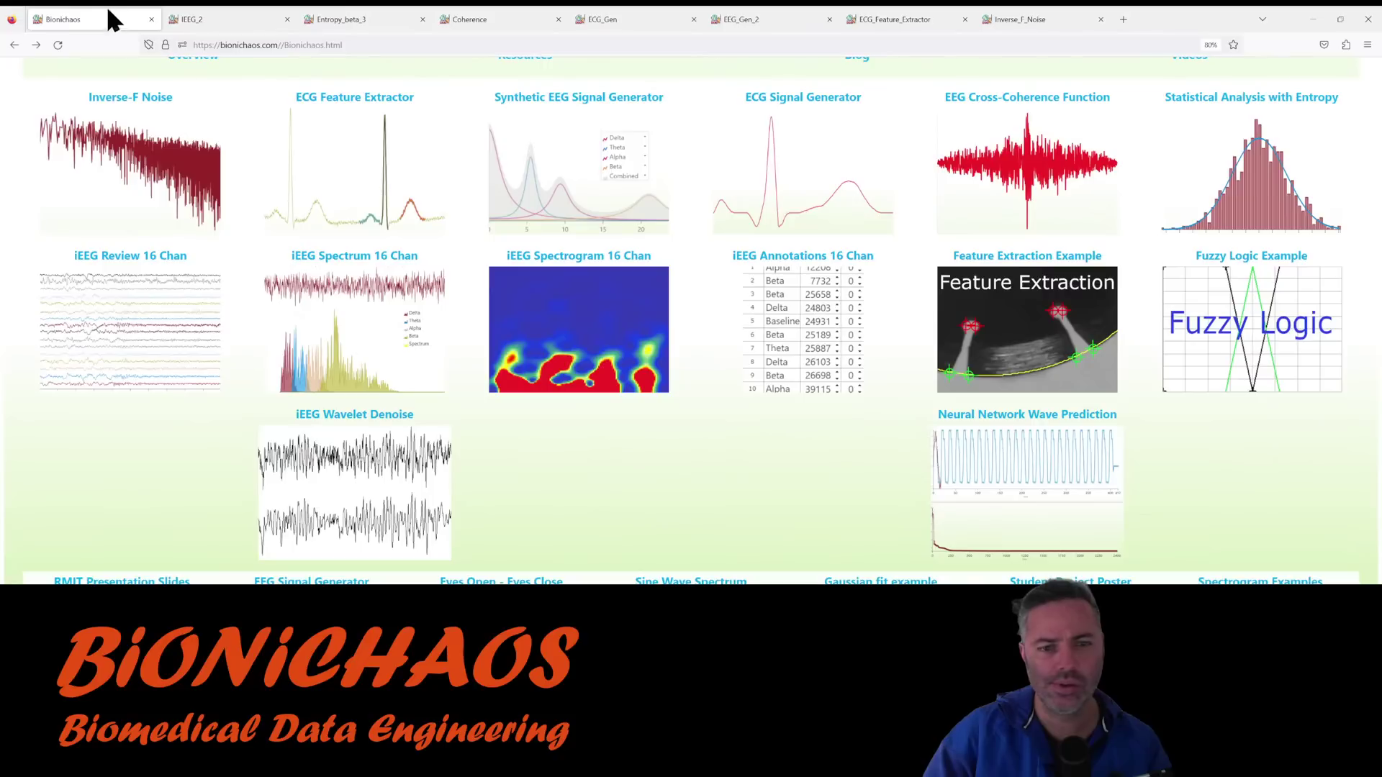
Open the iEEG Spectrum 16 Chan tool in its own tab, set its file position to about 25 percent, and return to the home page.
left_click(340, 353)
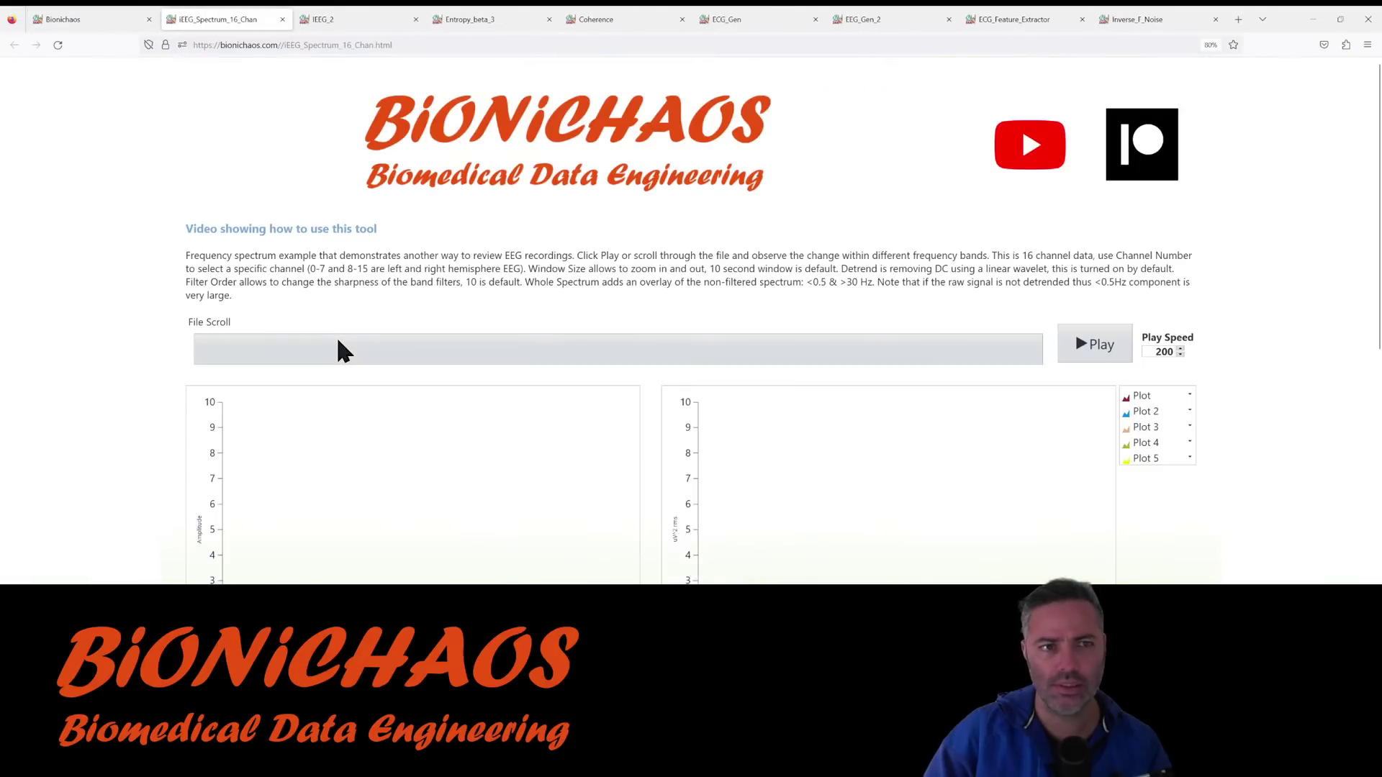
scroll(364, 335, "down", 3)
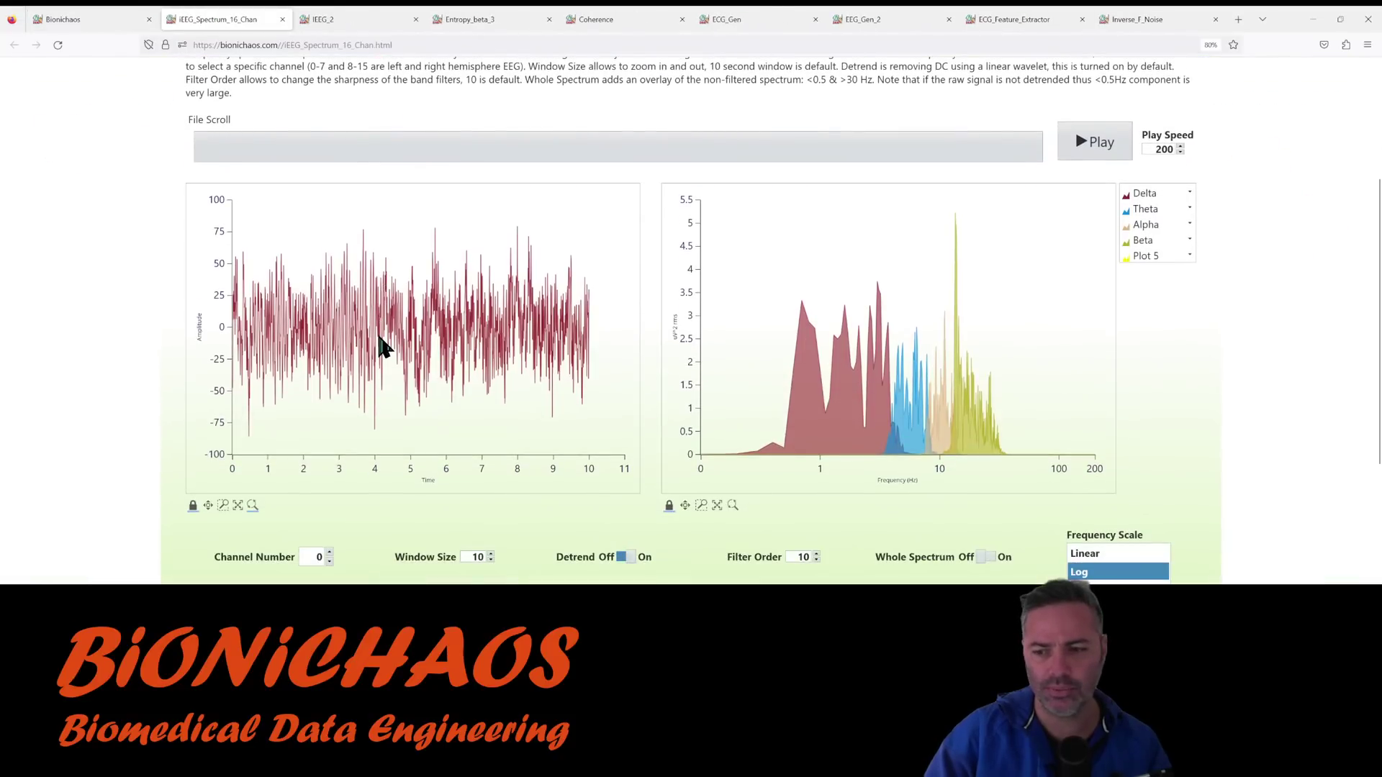
left_click(409, 146)
scroll(1376, 288, "down", 1)
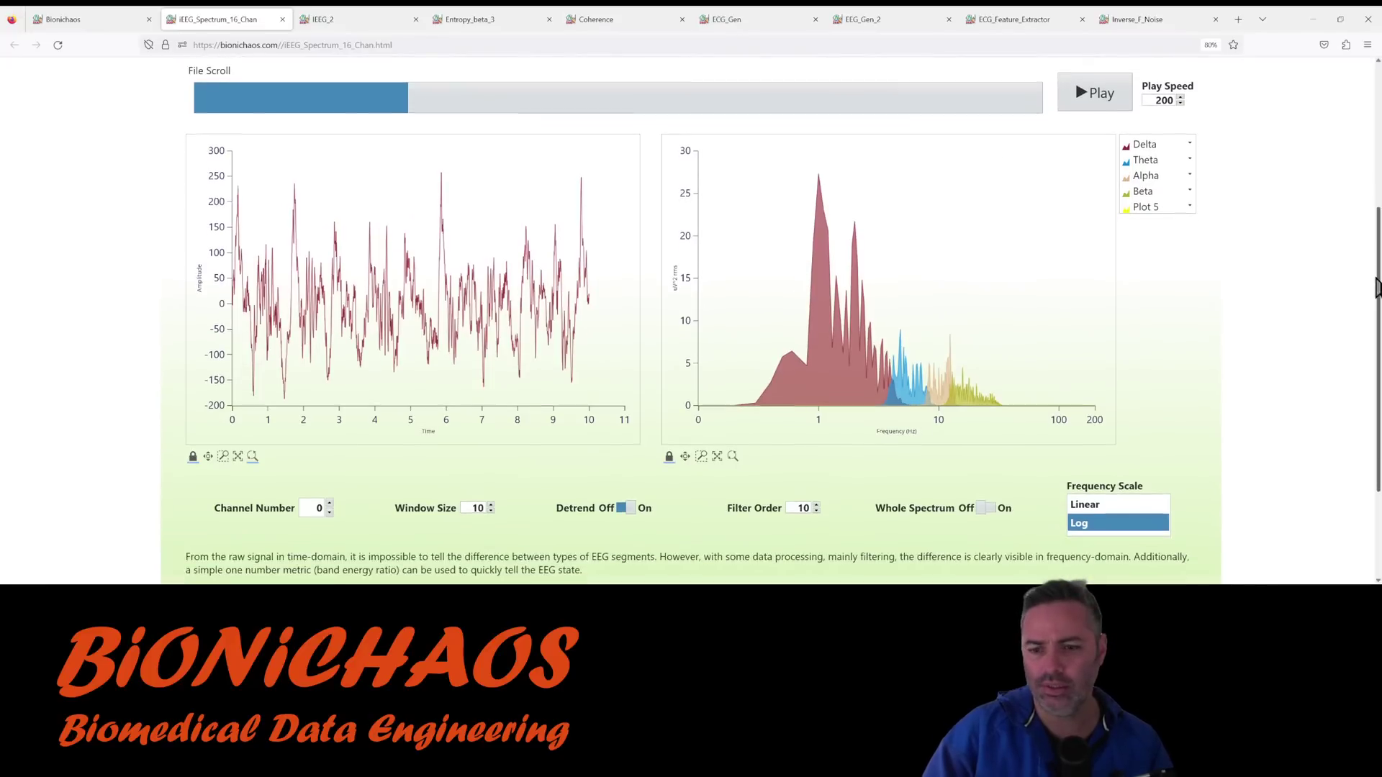
scroll(1375, 288, "up", 1)
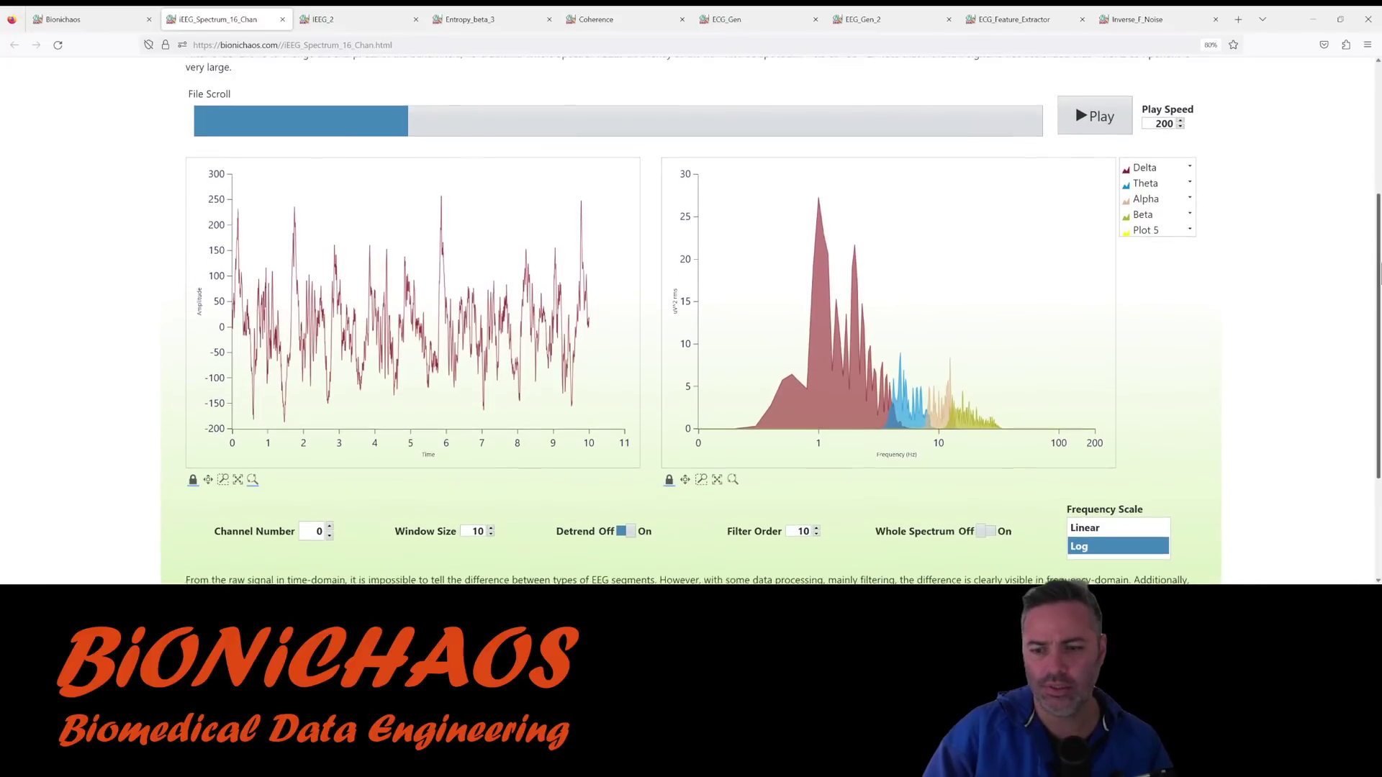
left_click(128, 18)
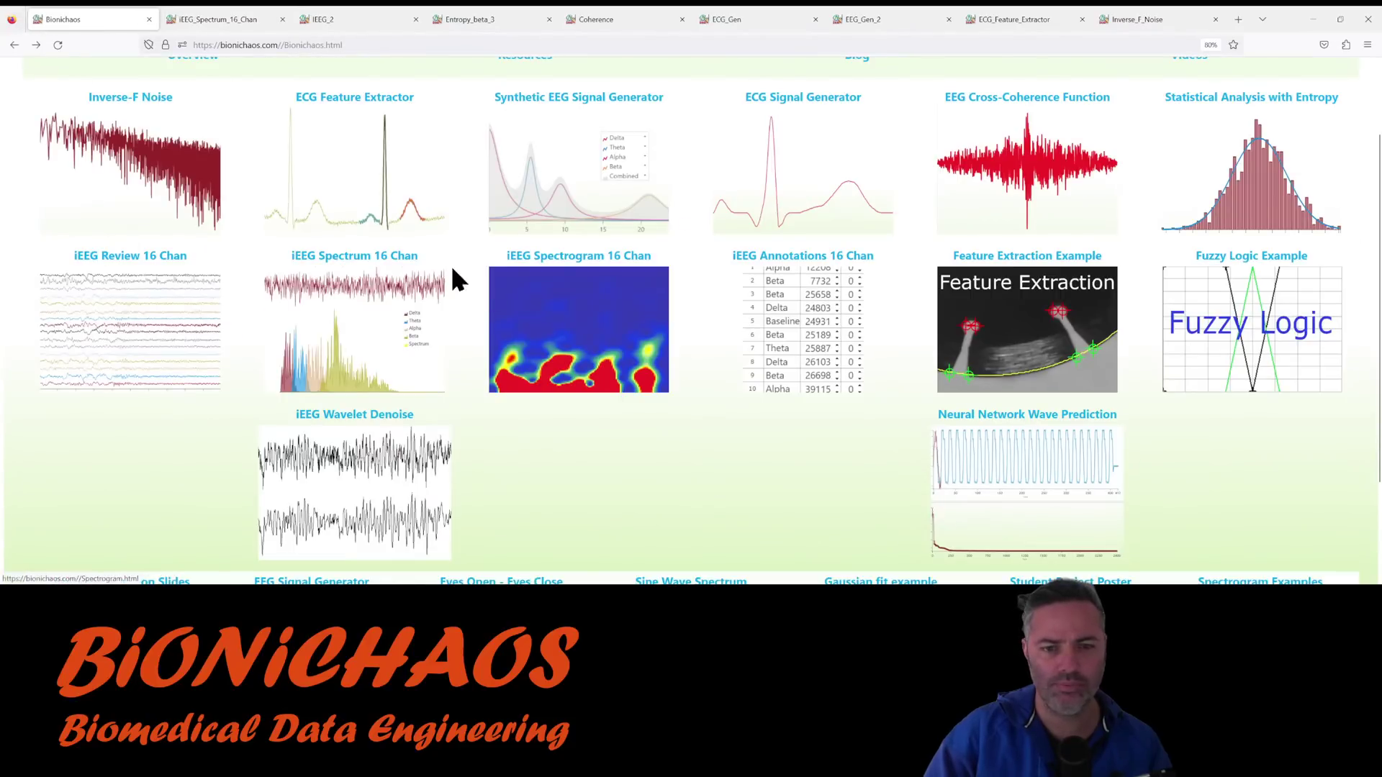
Open the iEEG Spectrogram 16 Chan tool in its own tab and advance its file position to about 69 percent.
left_click(572, 329)
scroll(504, 317, "down", 3)
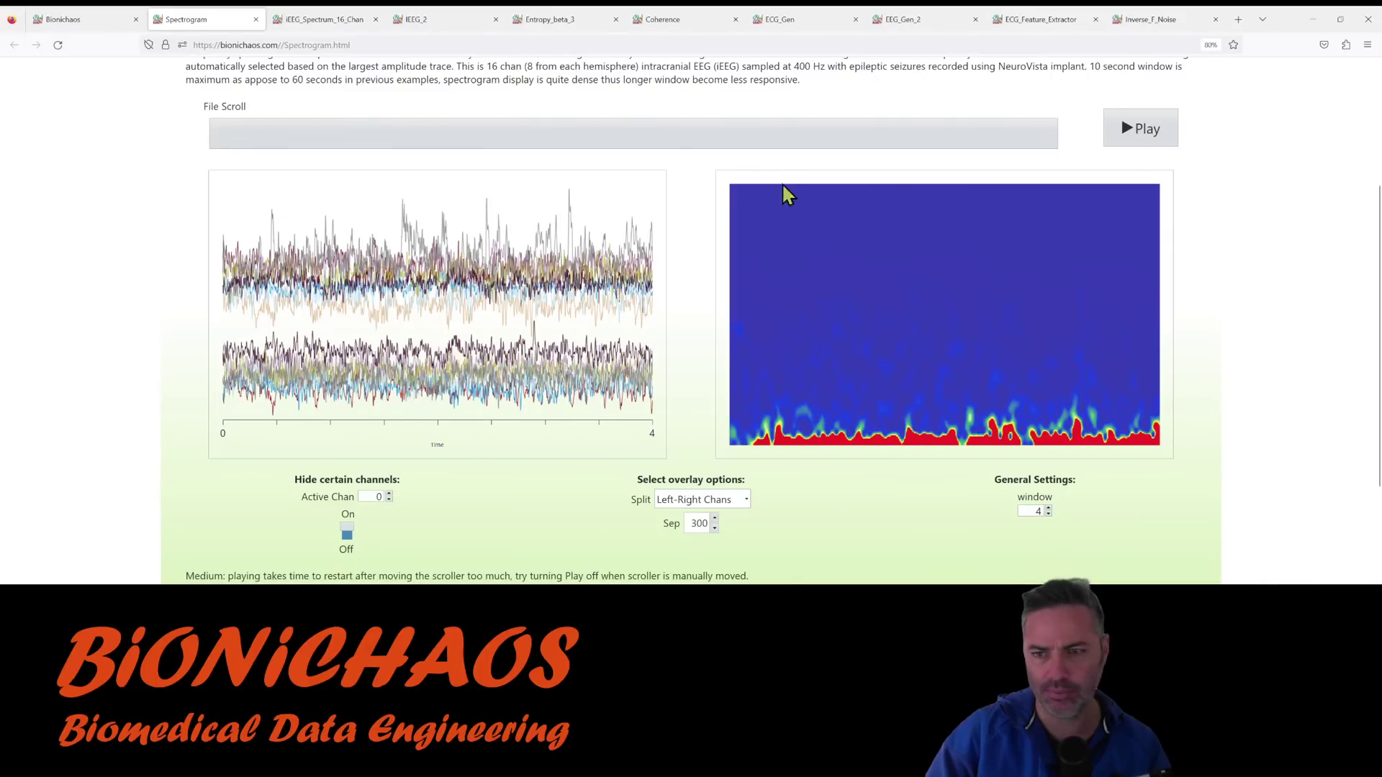
left_click_drag(703, 128, 791, 144)
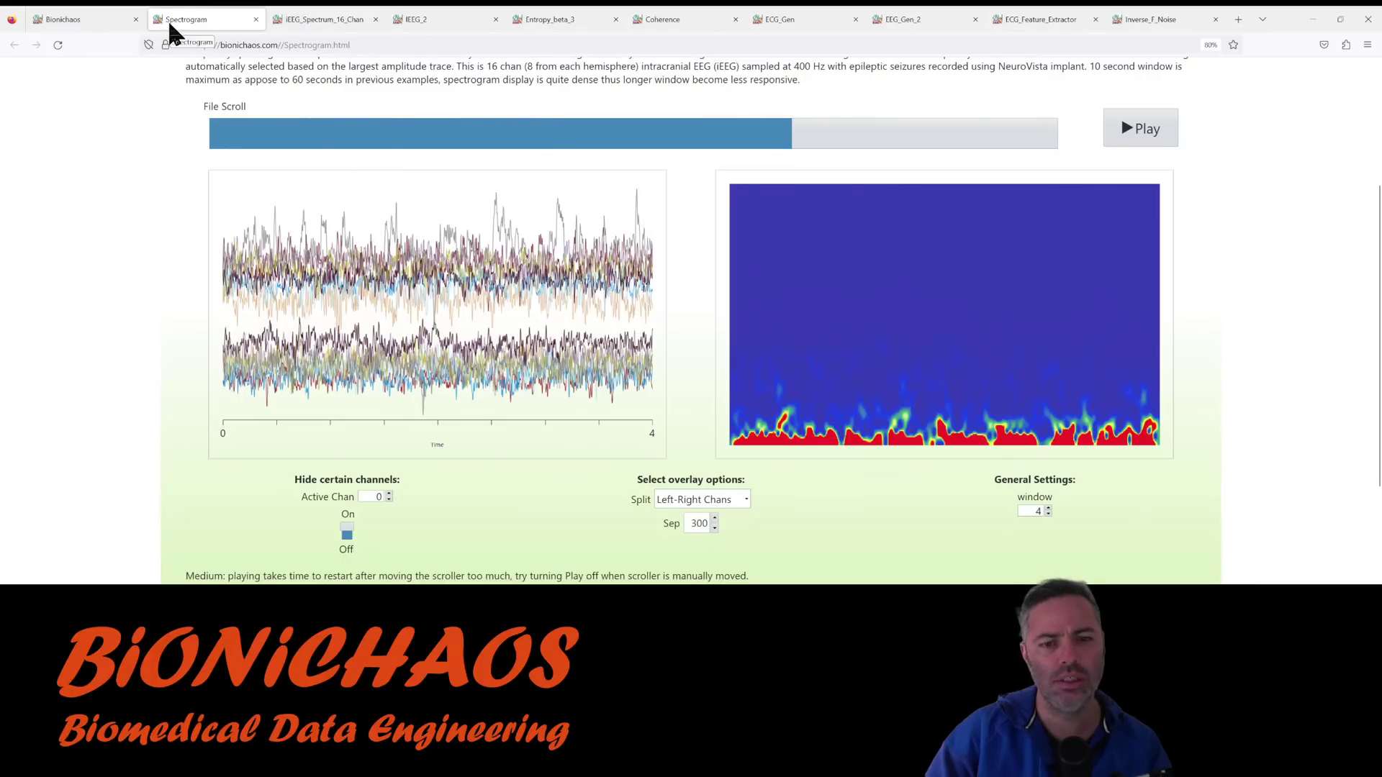
Open the iEEG Annotations 16 Chan tool from the home page in its own tab, and reload the Spectrogram page.
left_click(92, 23)
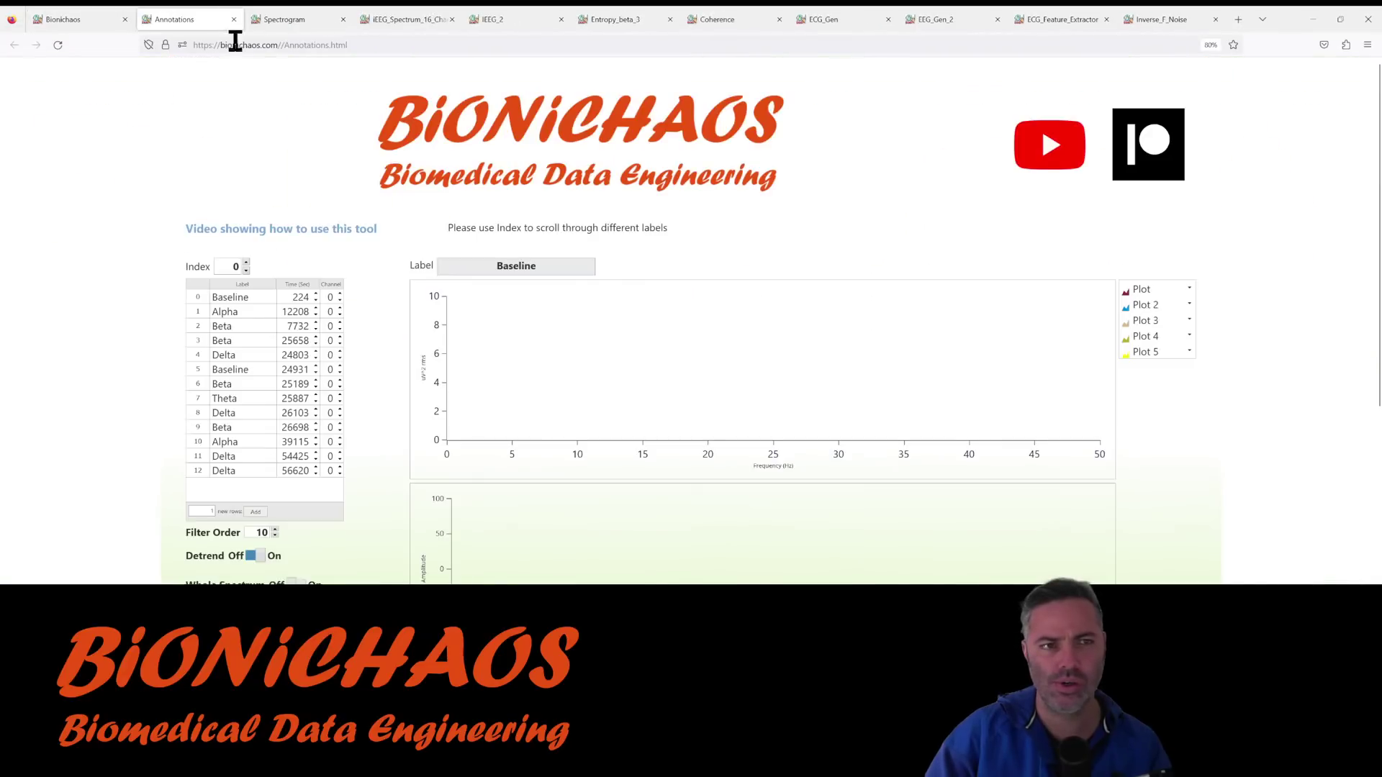
left_click(285, 19)
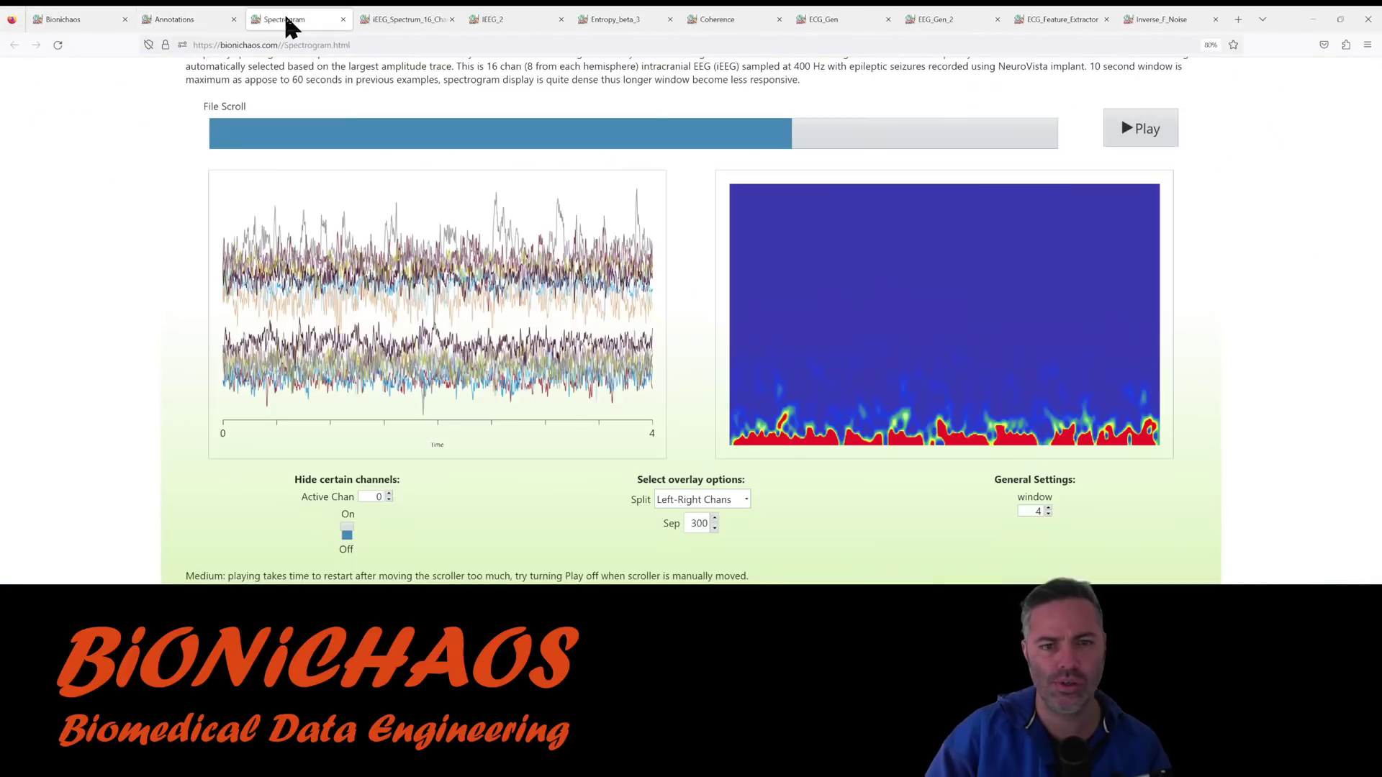
left_click(58, 45)
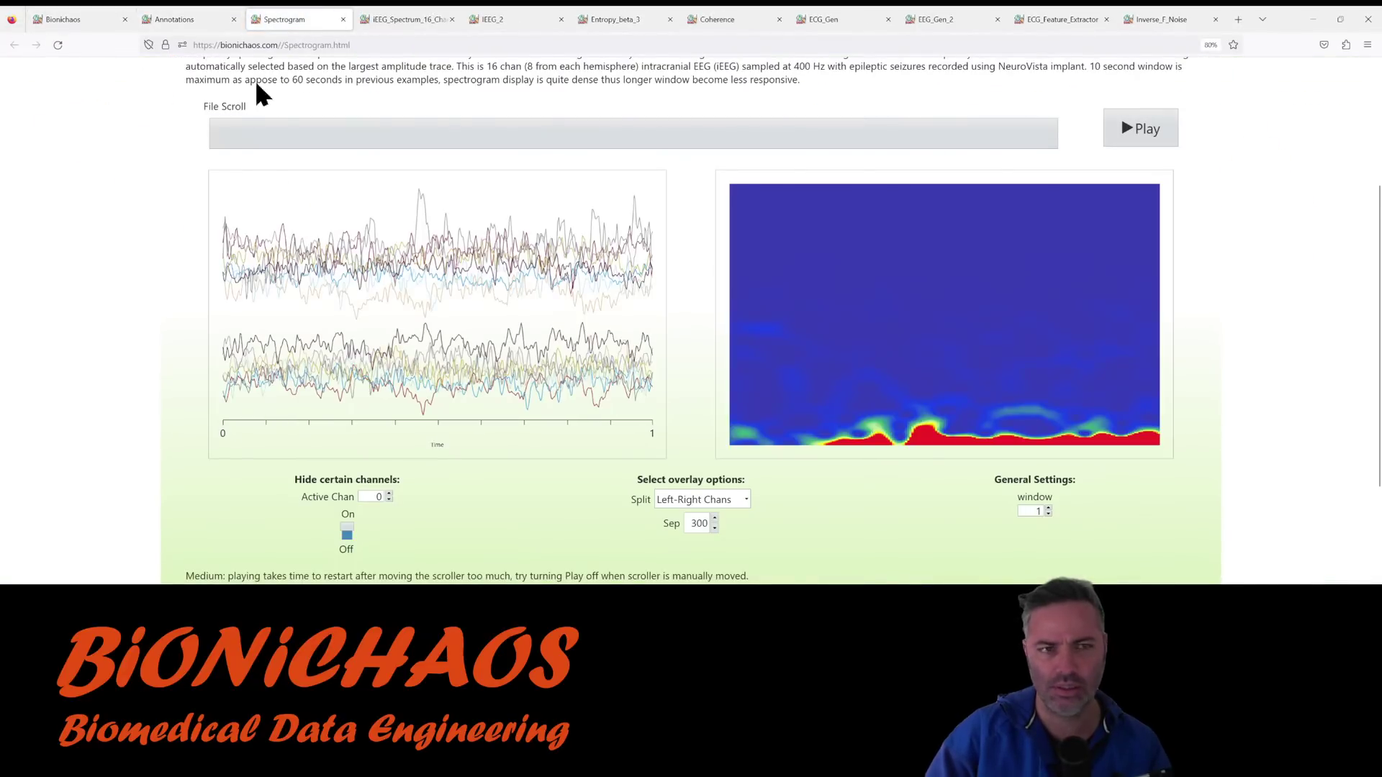
In the Annotations tool, set the index to 4 for the Delta segment and toggle the Whole Spectrum overlay on and off.
left_click(188, 20)
scroll(175, 97, "down", 3)
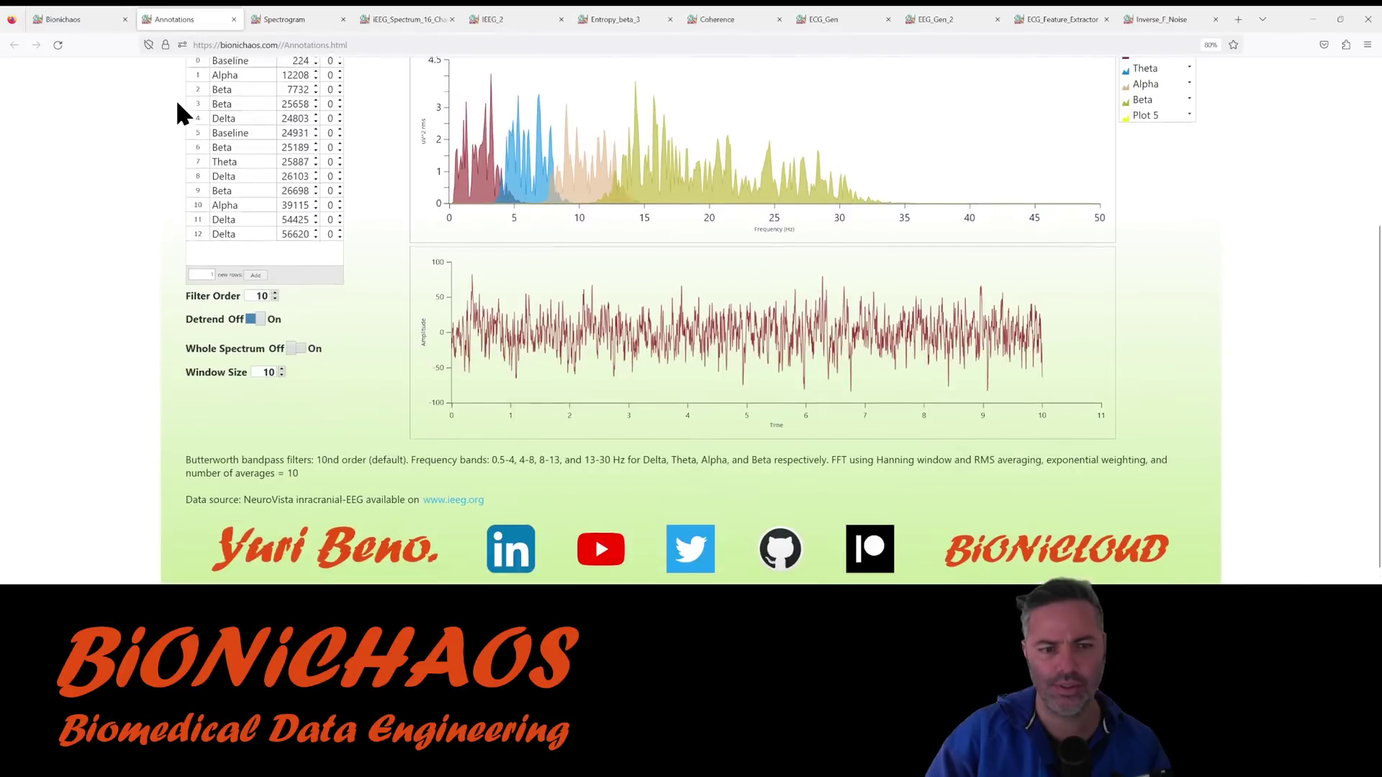
scroll(181, 97, "up", 2)
scroll(196, 170, "down", 1)
scroll(197, 170, "up", 1)
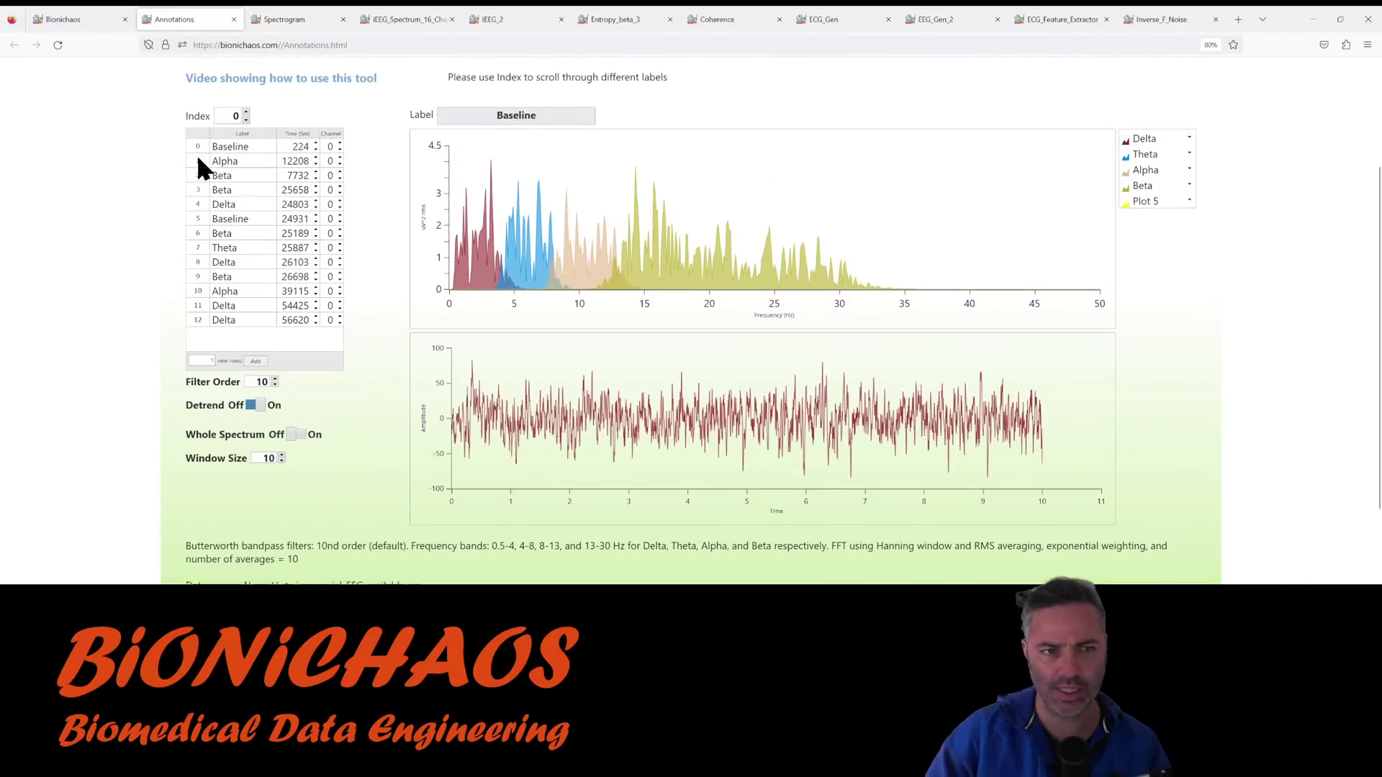
left_click(244, 115)
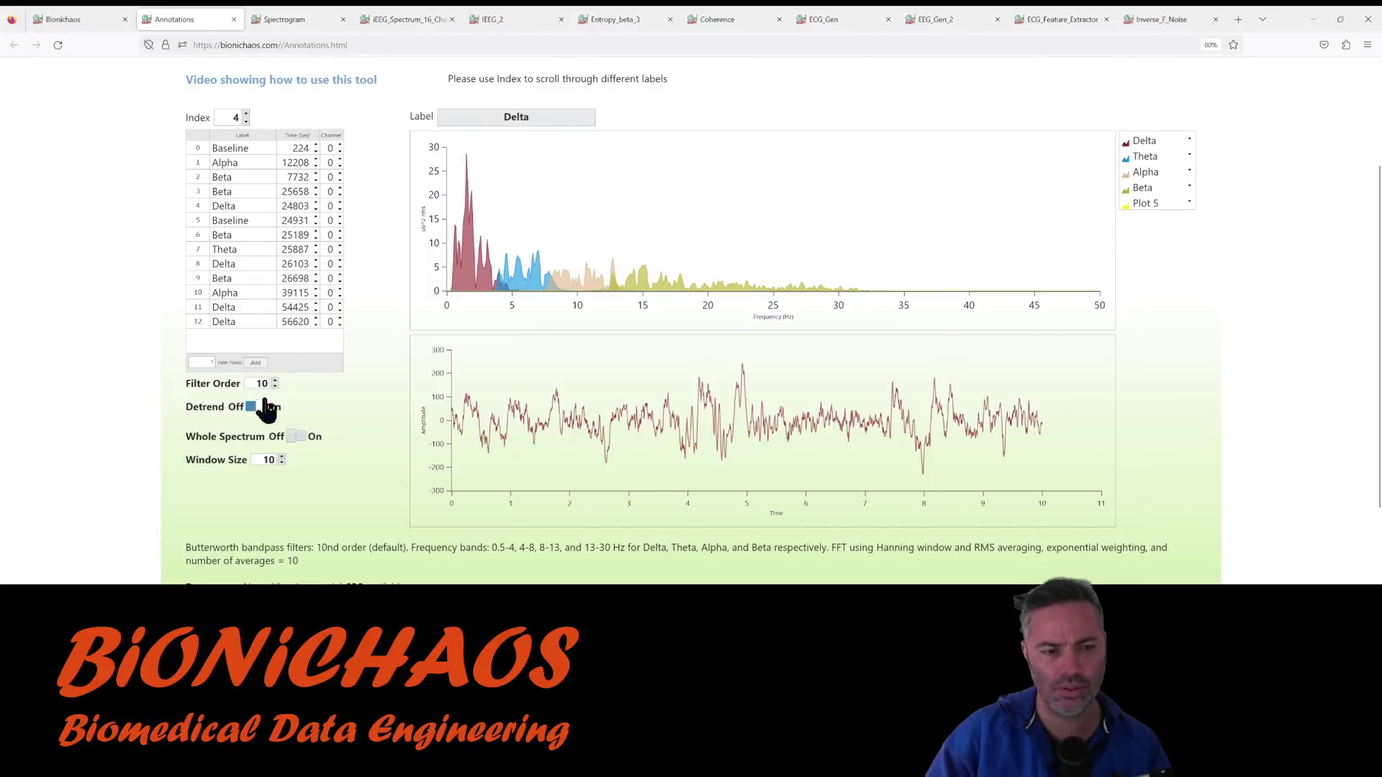
left_click(293, 438)
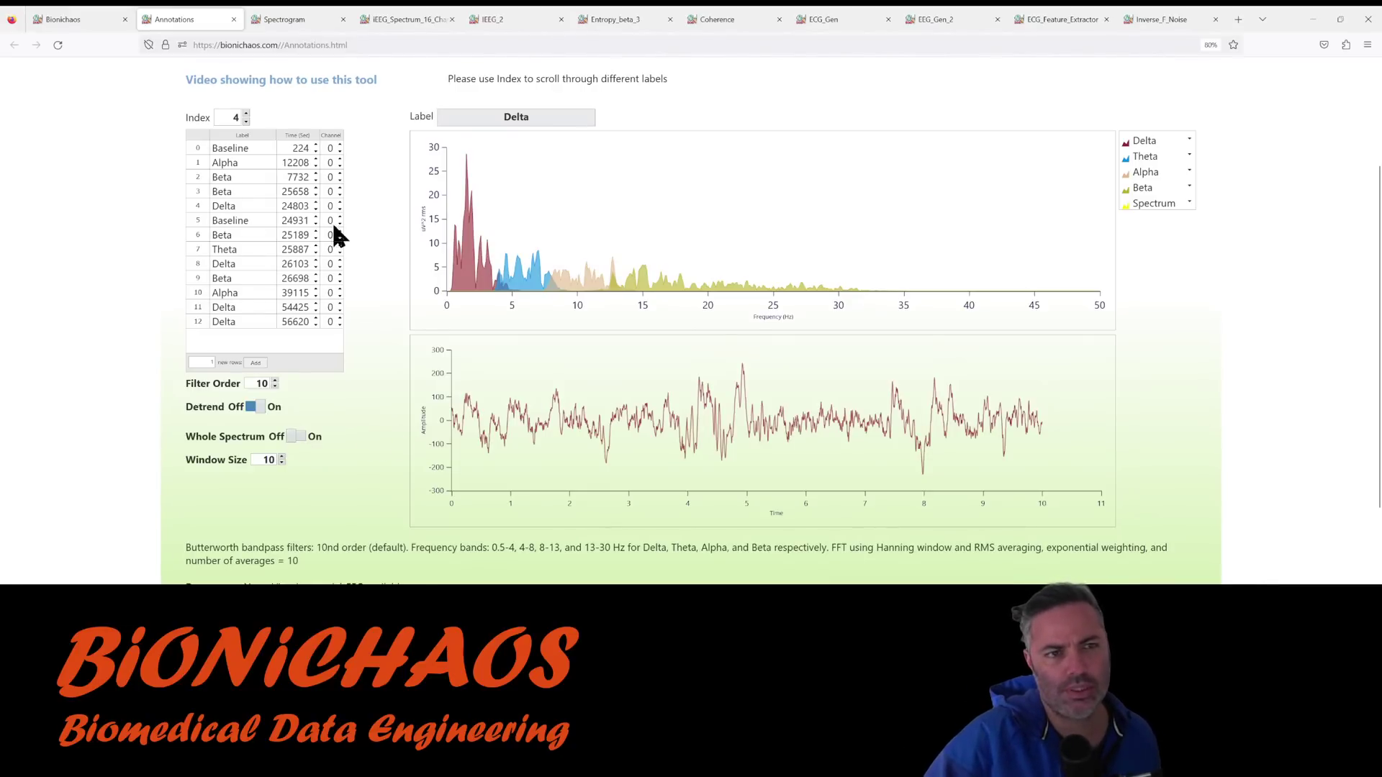
Go back to the iEEG Spectrum tool, set its frequency scale to Linear, and toggle the Whole Spectrum overlay on and off.
left_click(289, 20)
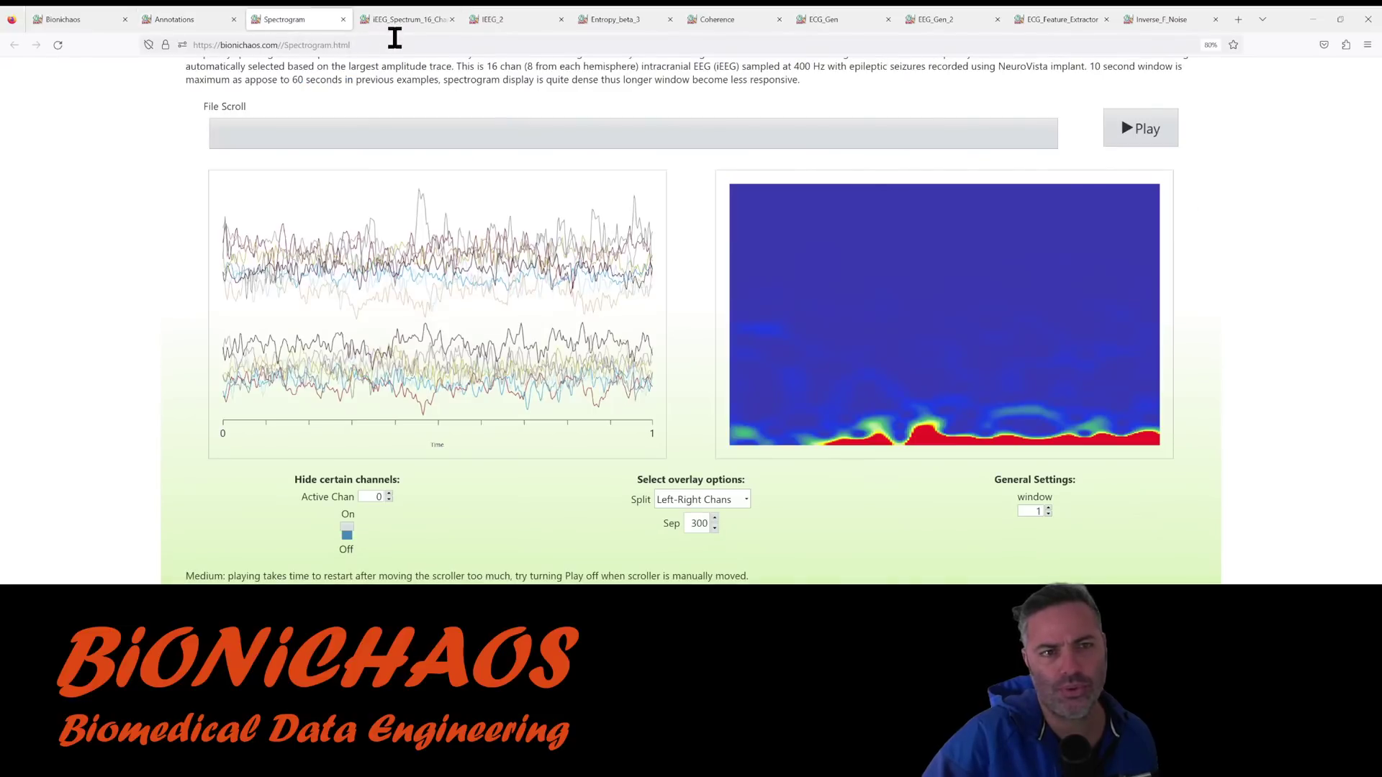
left_click(403, 20)
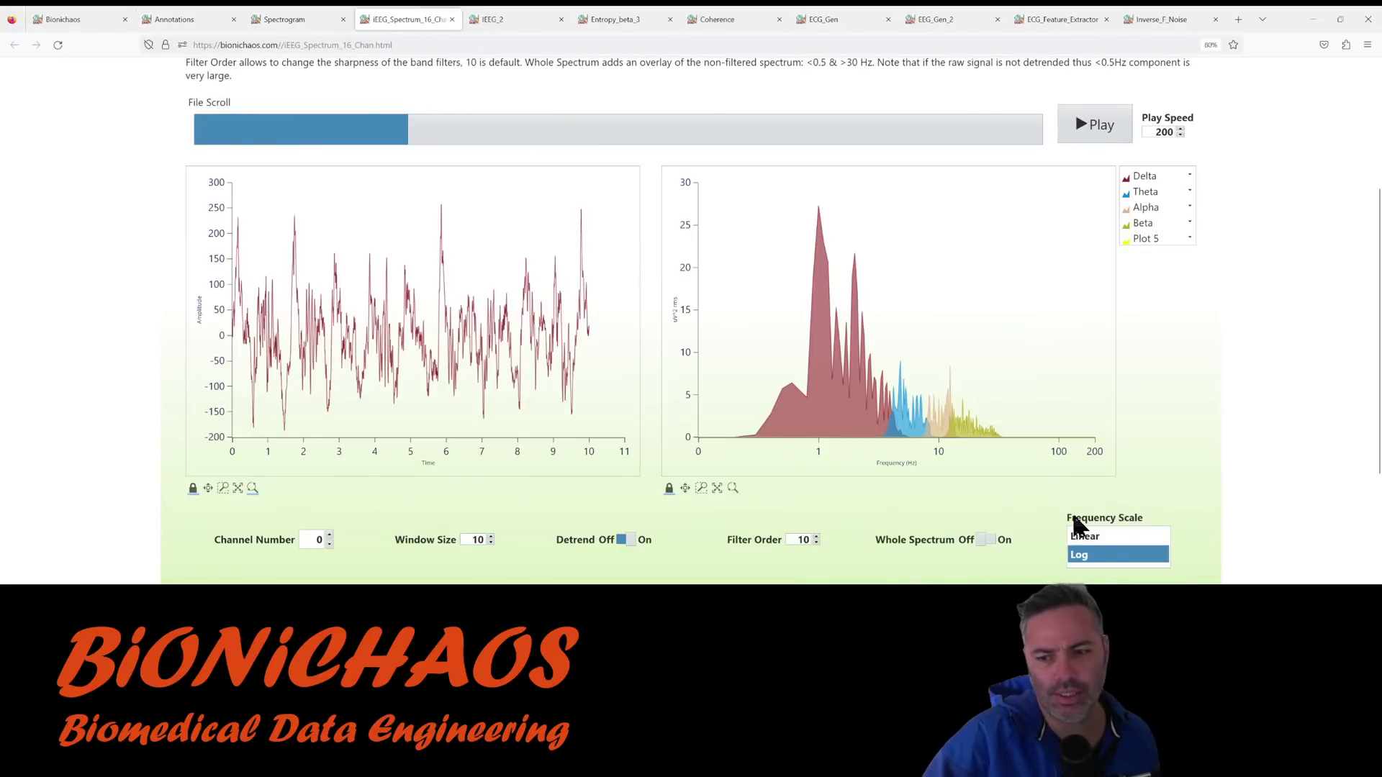
left_click(1090, 538)
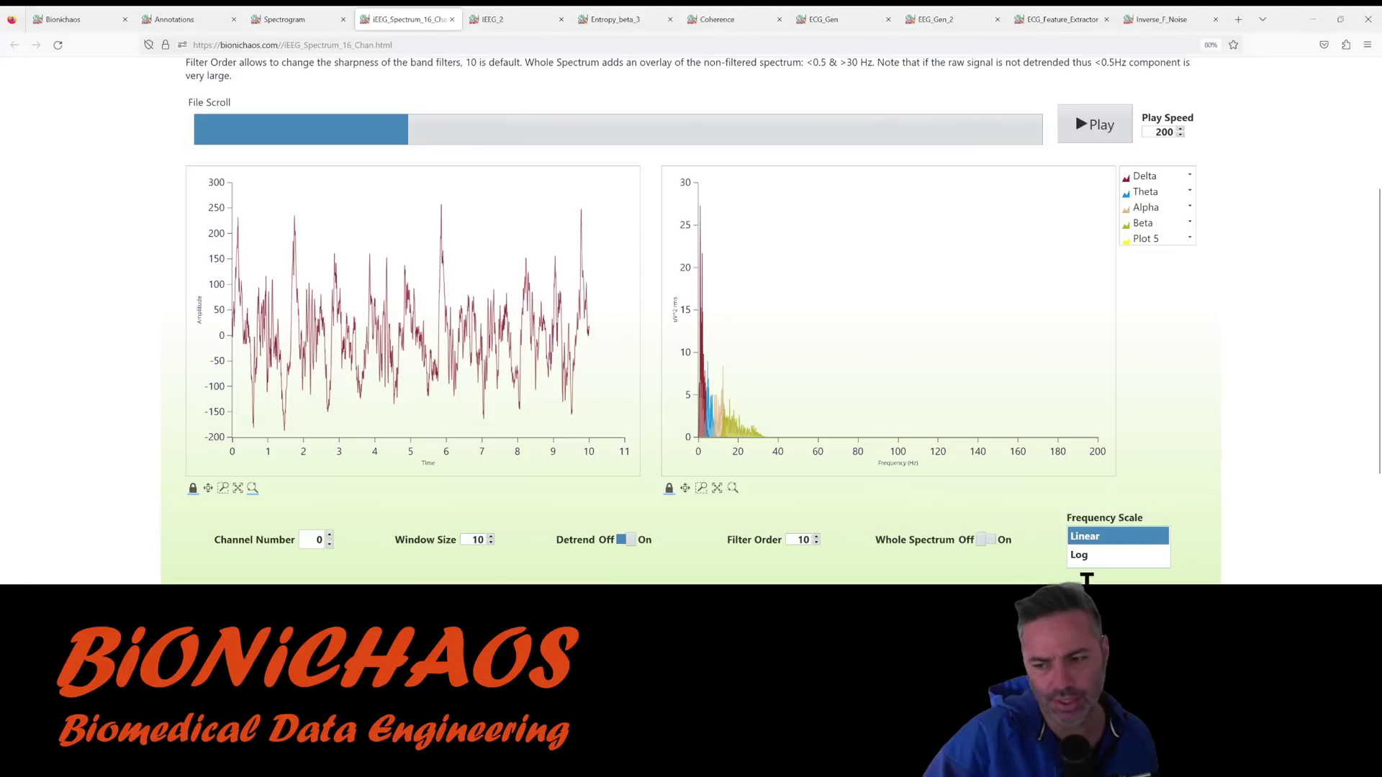
left_click(983, 541)
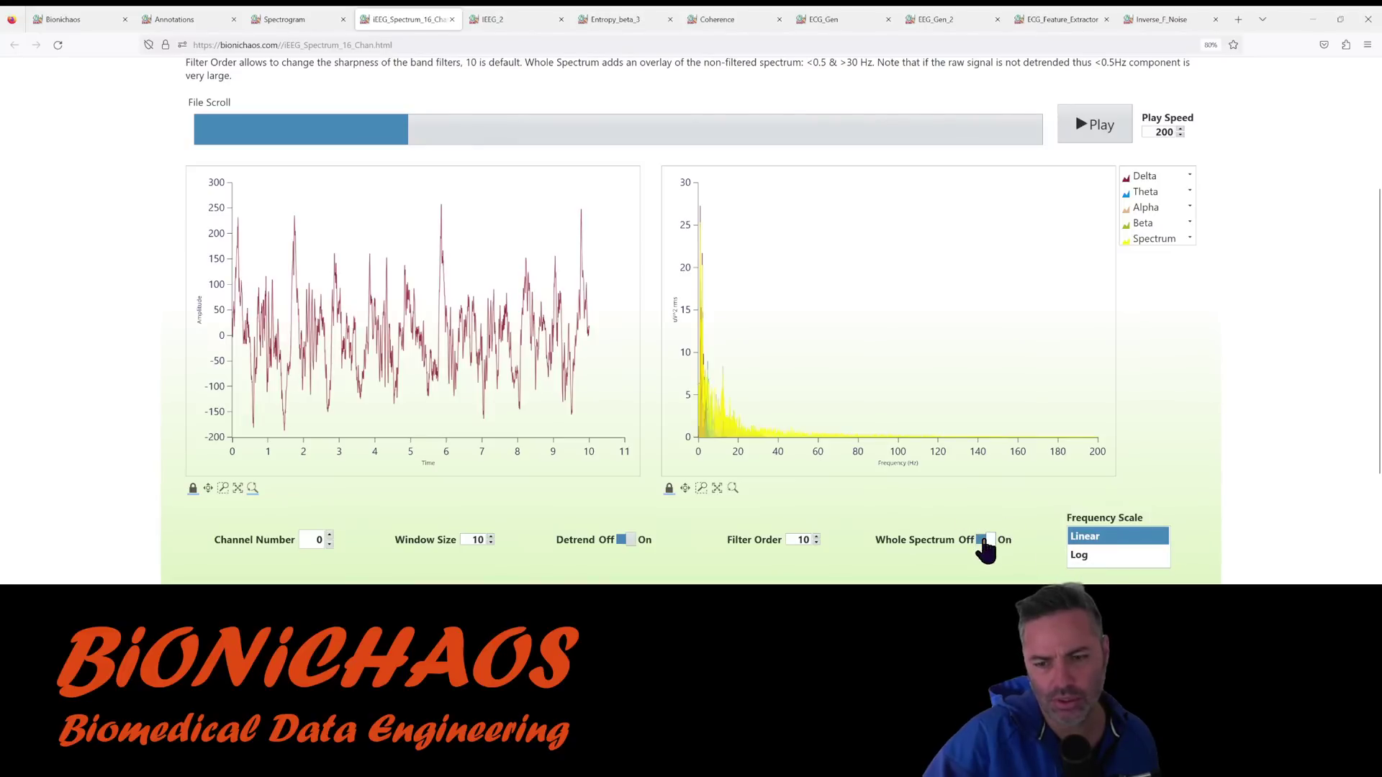
left_click(983, 541)
Move the spectrum recording to about 45 percent and compare the linear plot with and without the Whole Spectrum overlay.
left_click(576, 129)
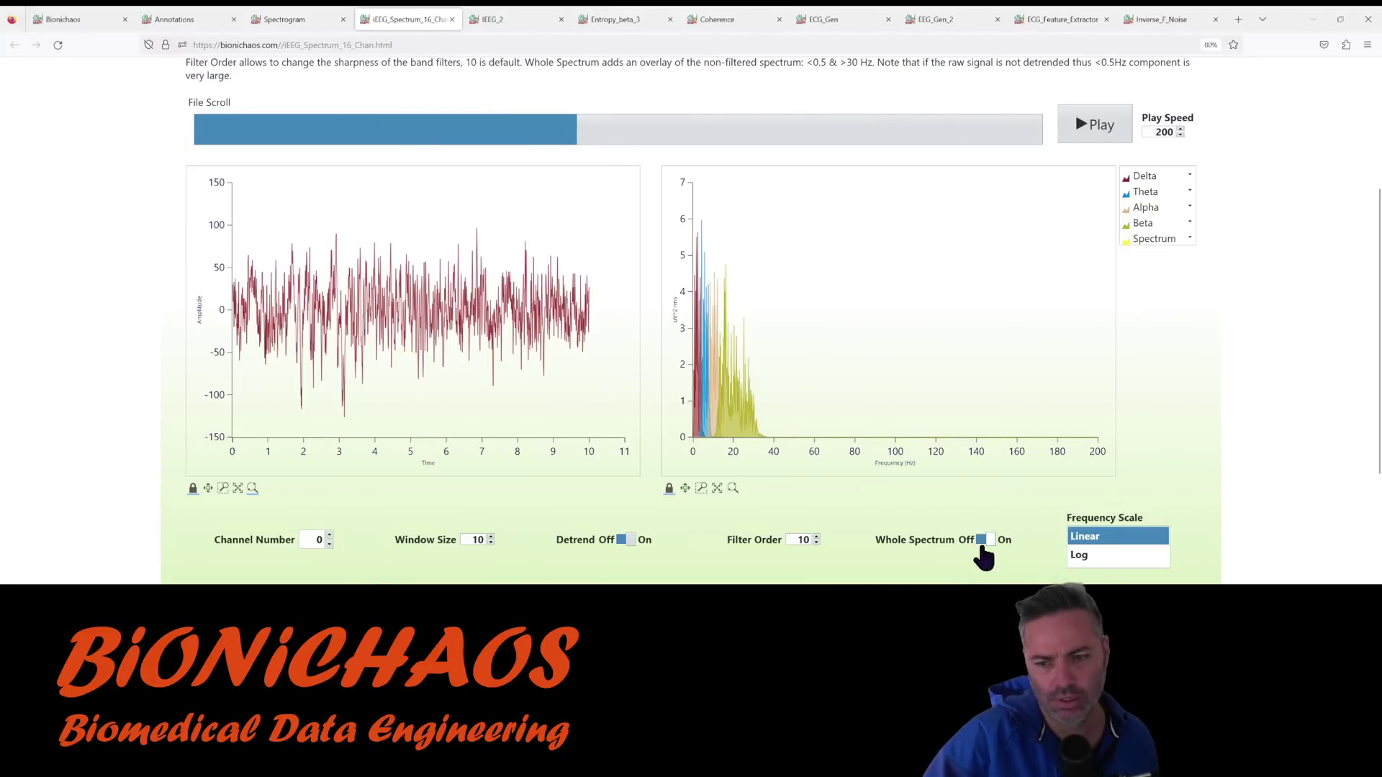
left_click(982, 545)
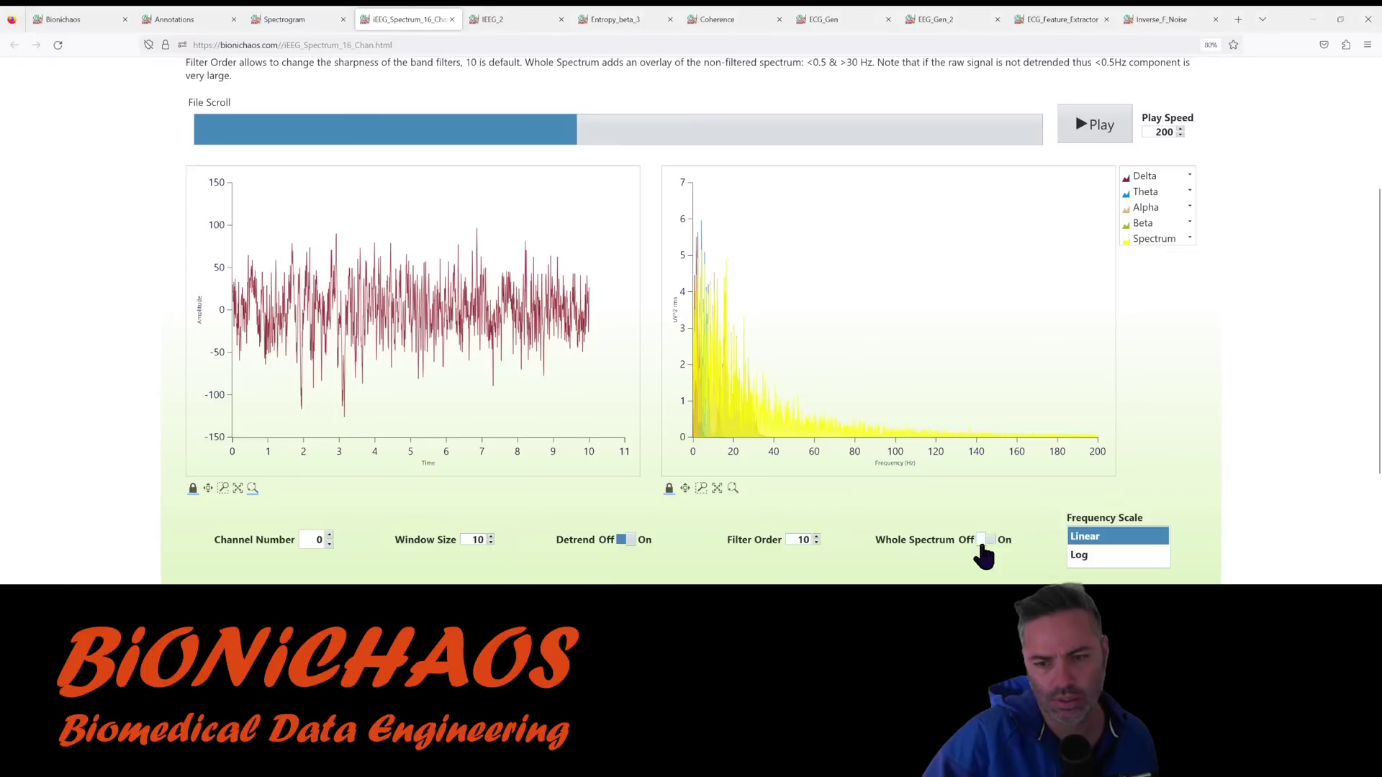
left_click(982, 545)
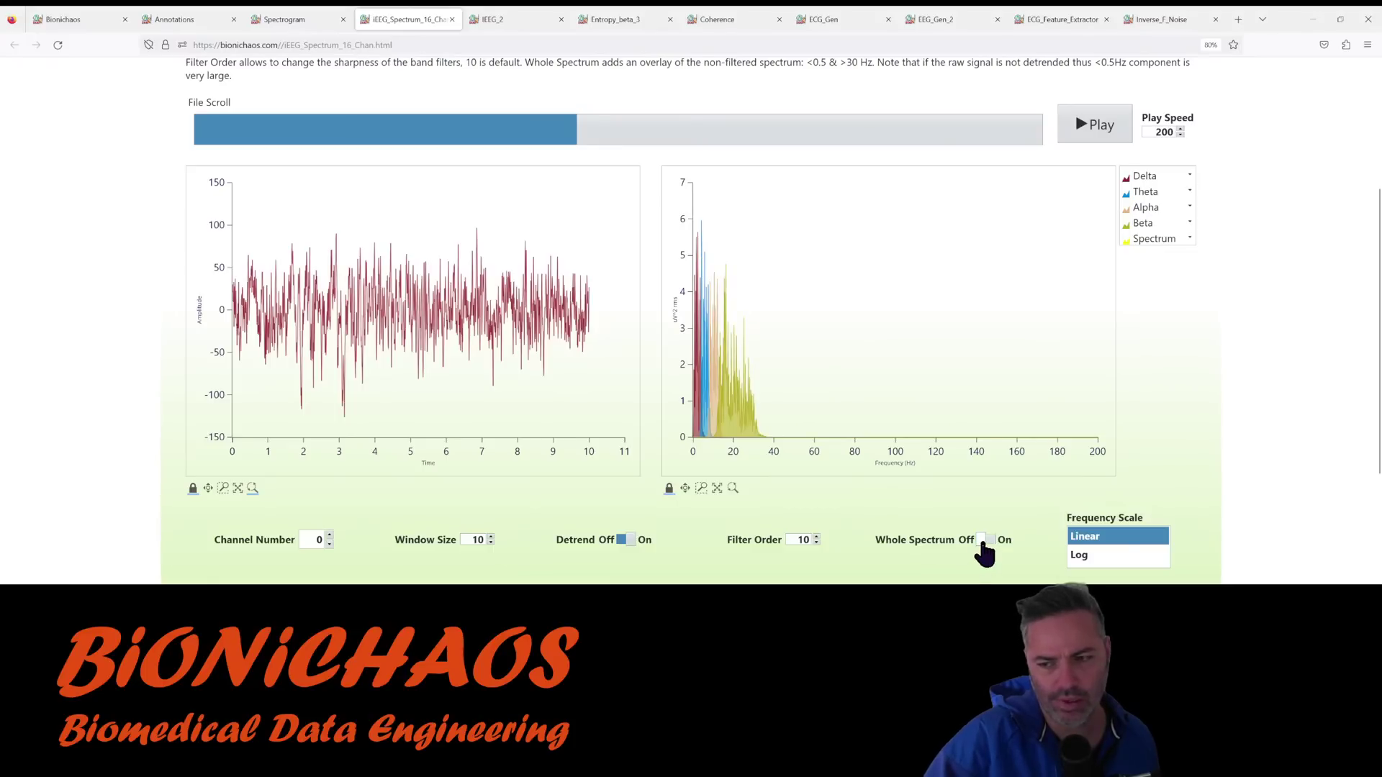
left_click(982, 545)
left_click(982, 543)
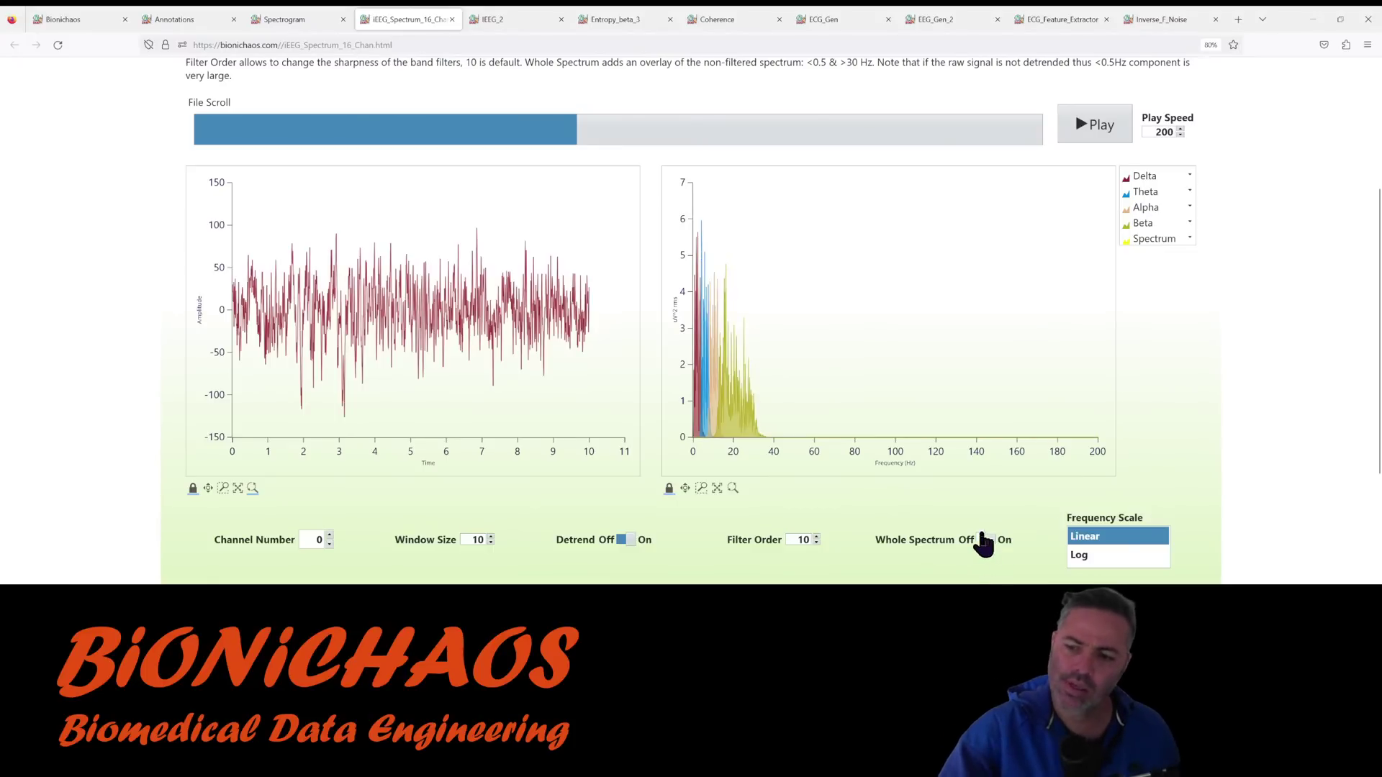
Set the frequency scale to Log and compare the band plot with the Whole Spectrum overlay on and off.
left_click(1083, 556)
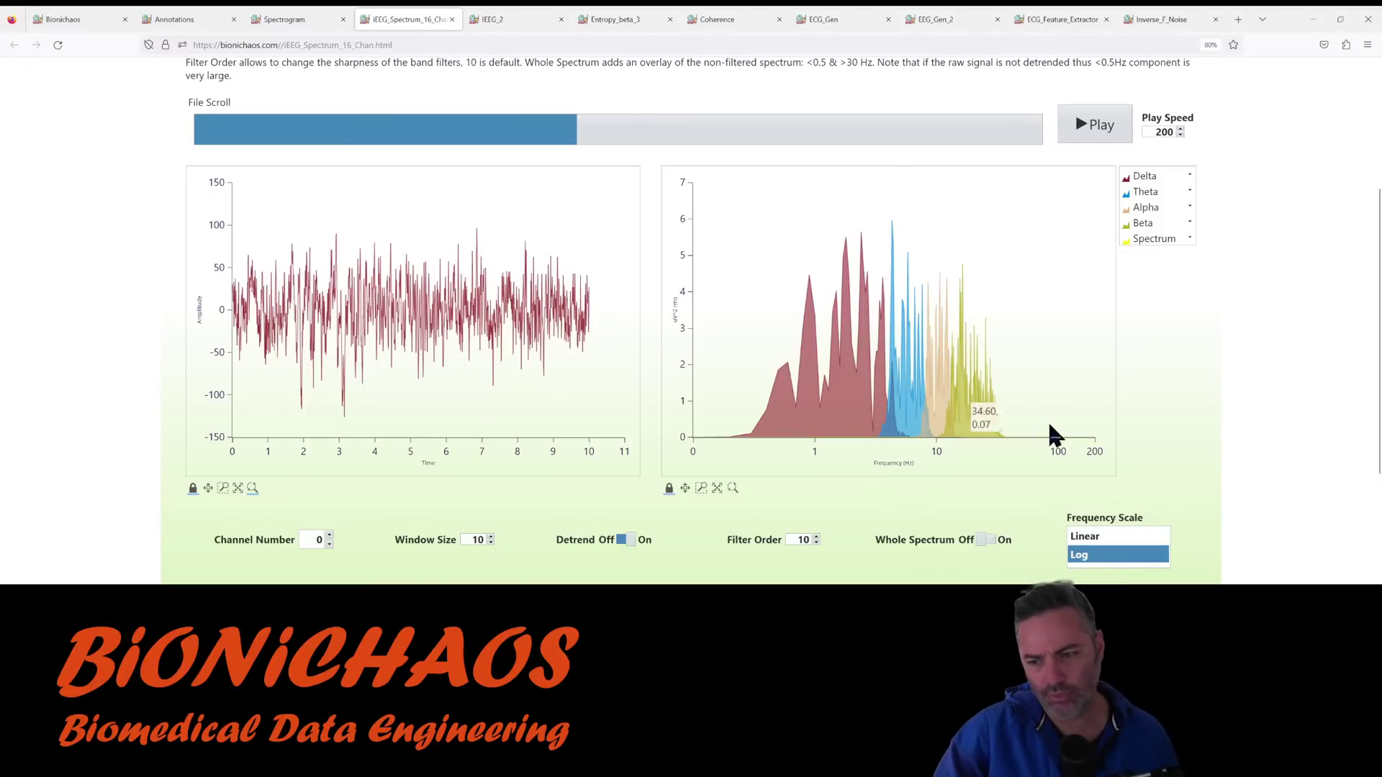
left_click(983, 545)
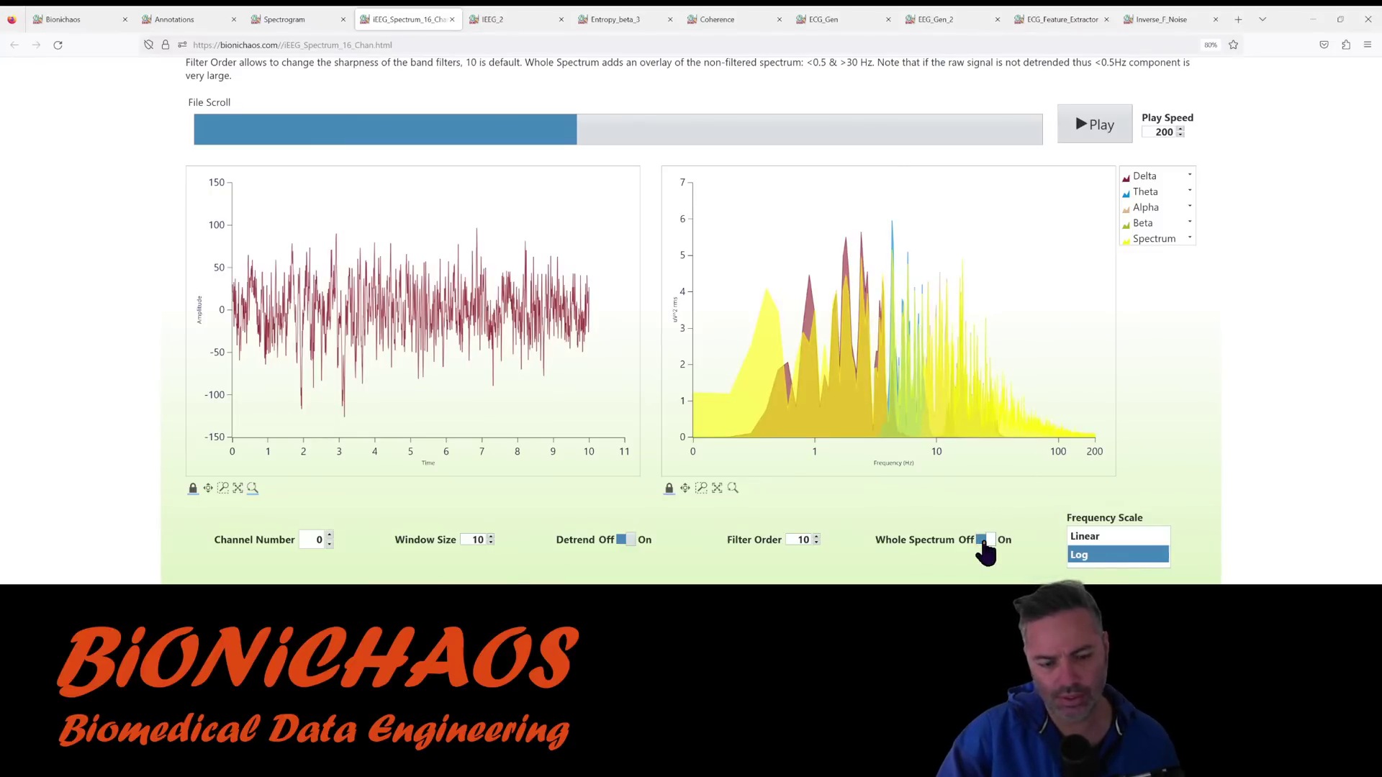
left_click(982, 545)
left_click(982, 545)
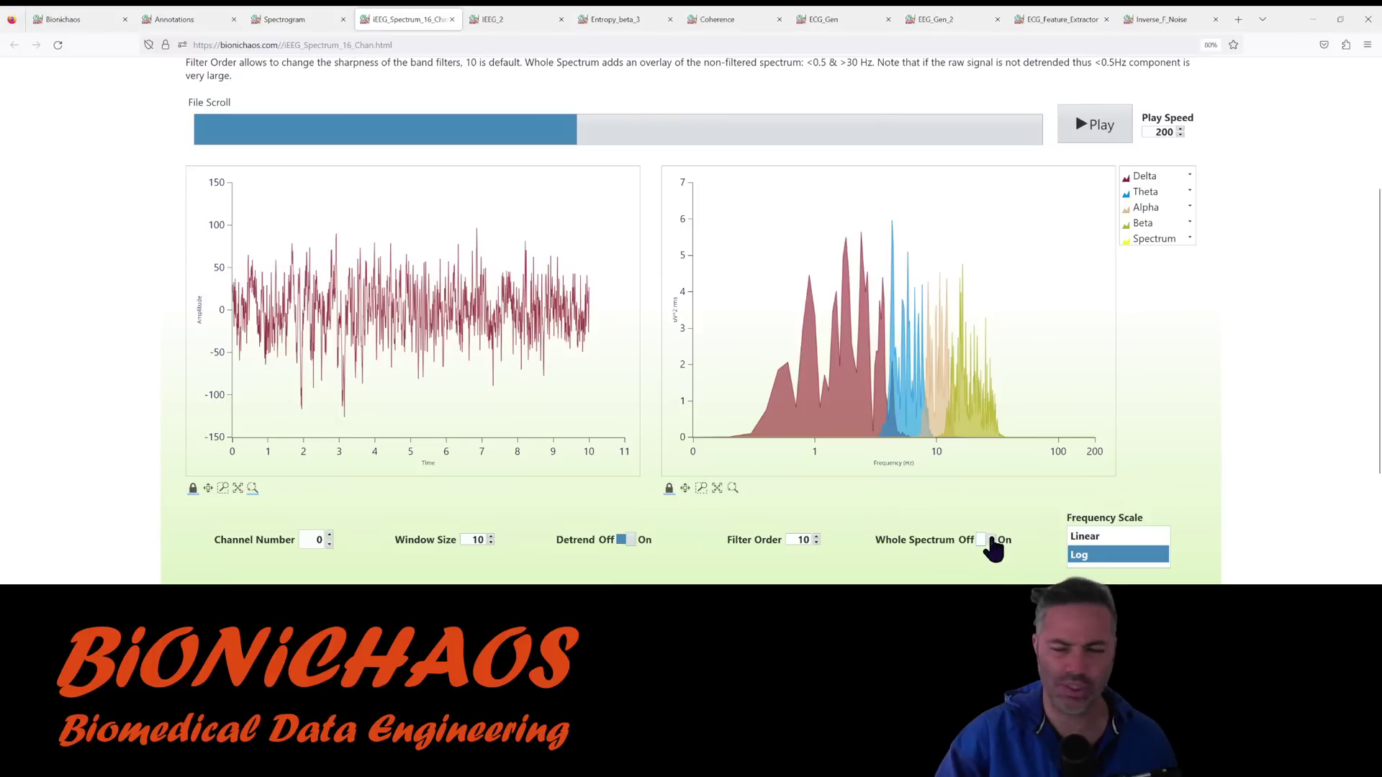
Advance the iEEG Spectrum file position to about 74 percent and return to the home page.
left_click_drag(617, 144, 825, 151)
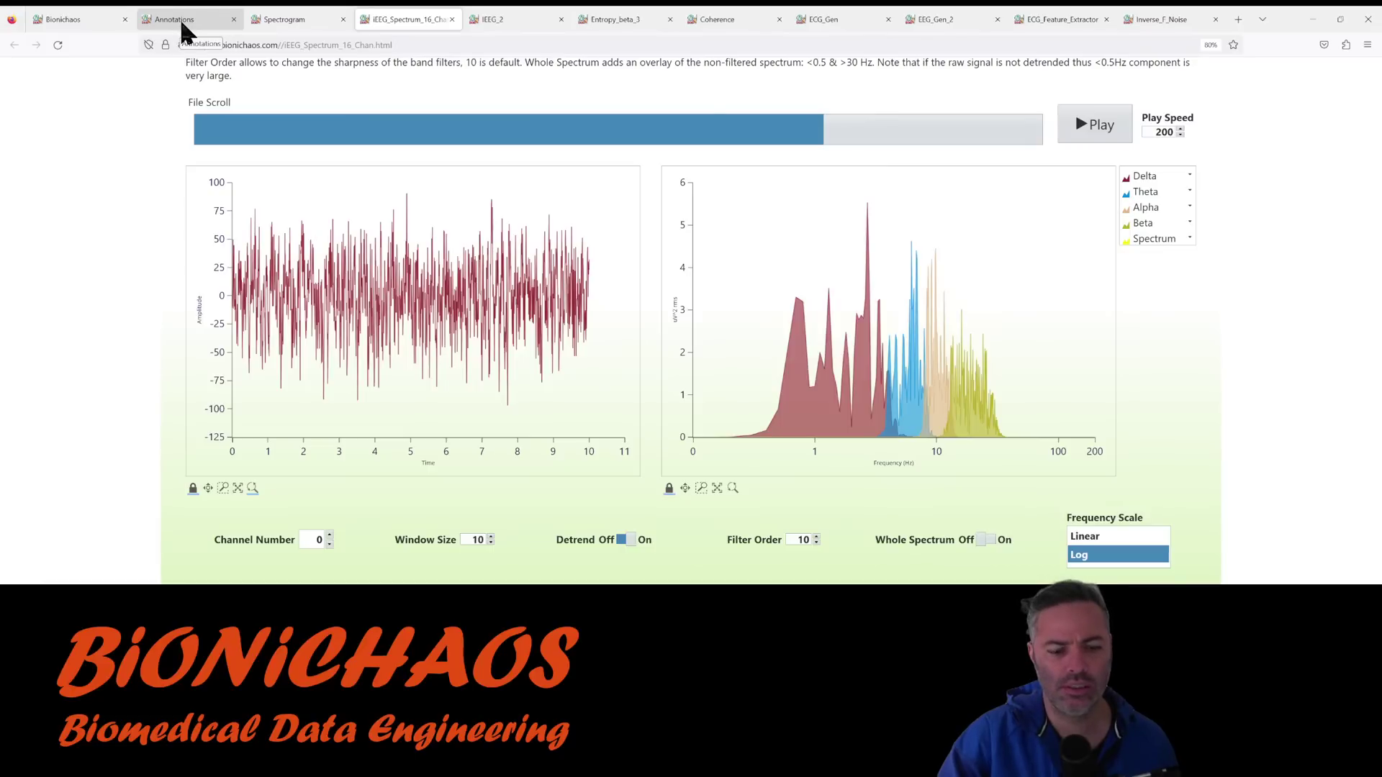
left_click(93, 25)
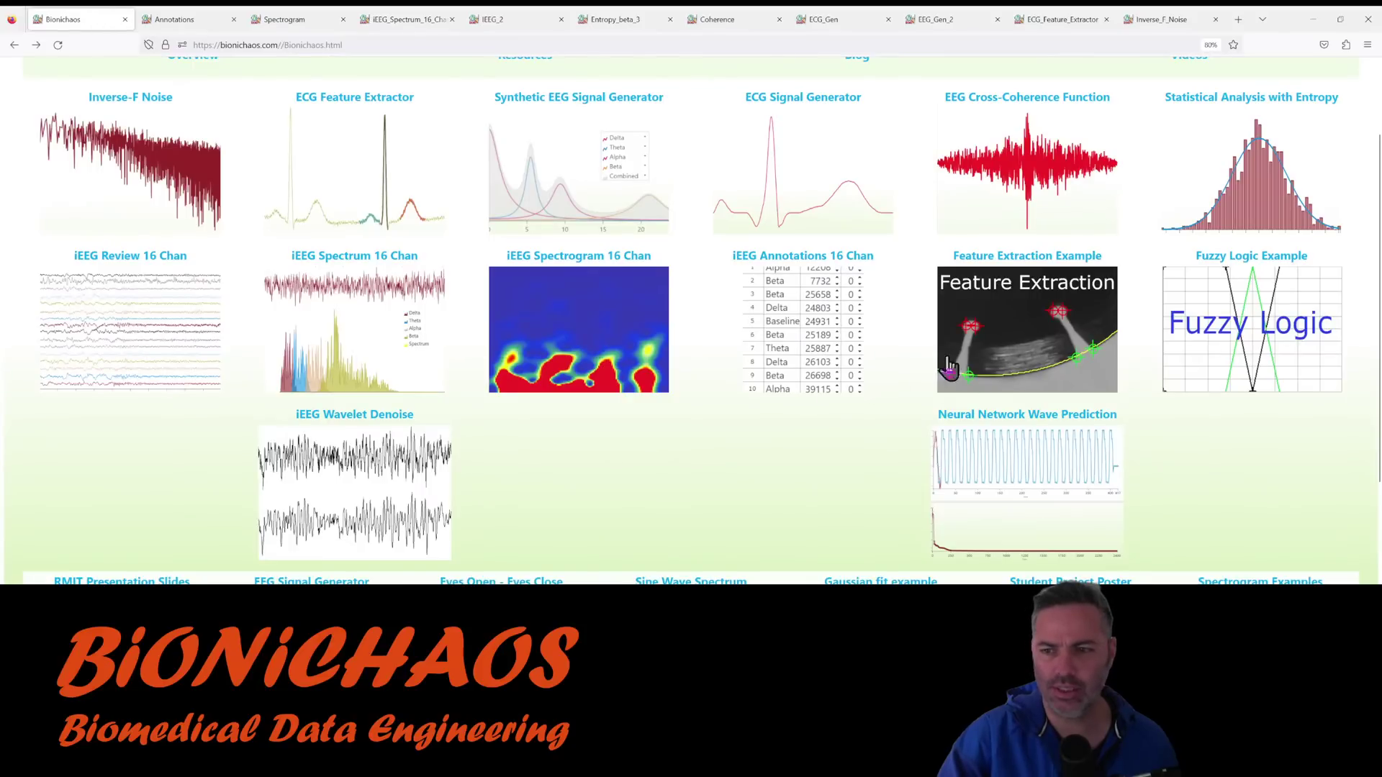
Open the Feature Extraction Example tool in its own tab and select image 3.
left_click(992, 344)
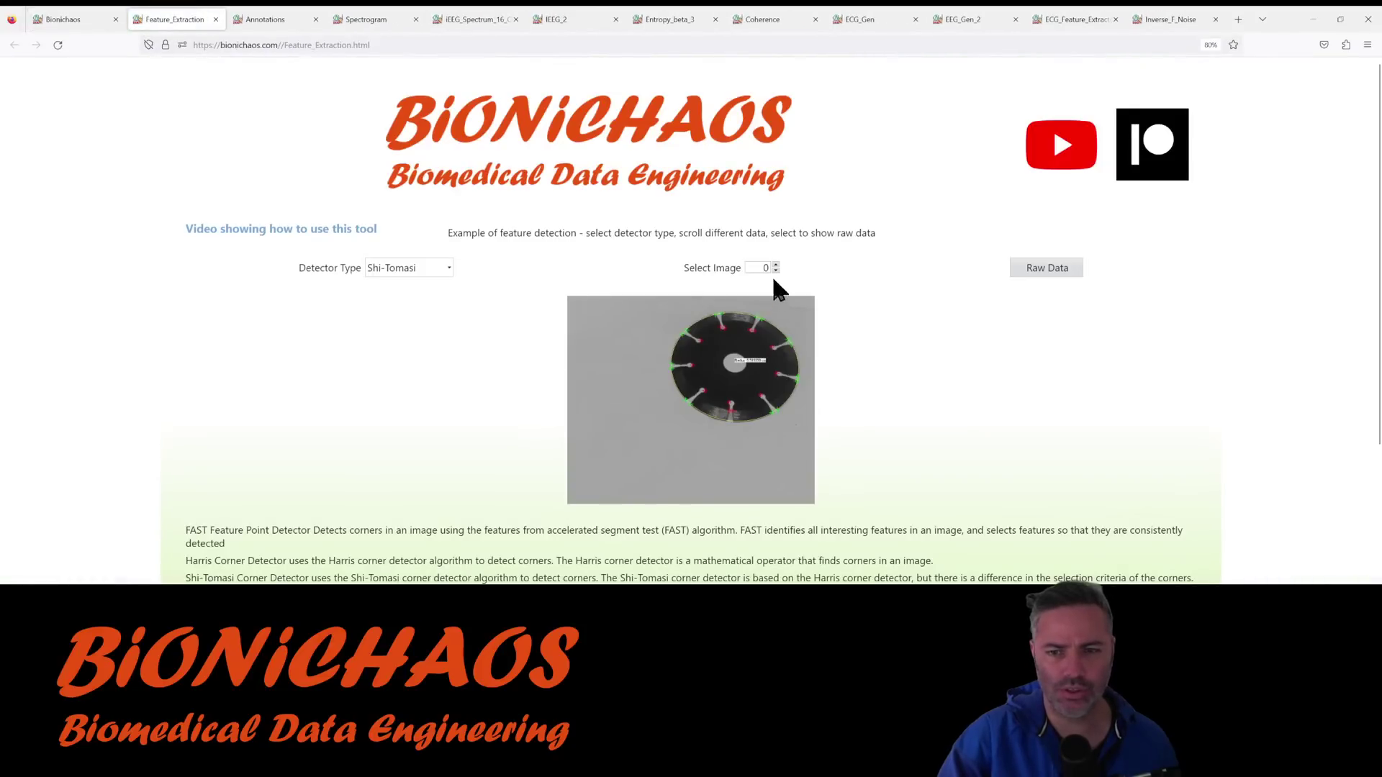
left_click(776, 265)
left_click(776, 265)
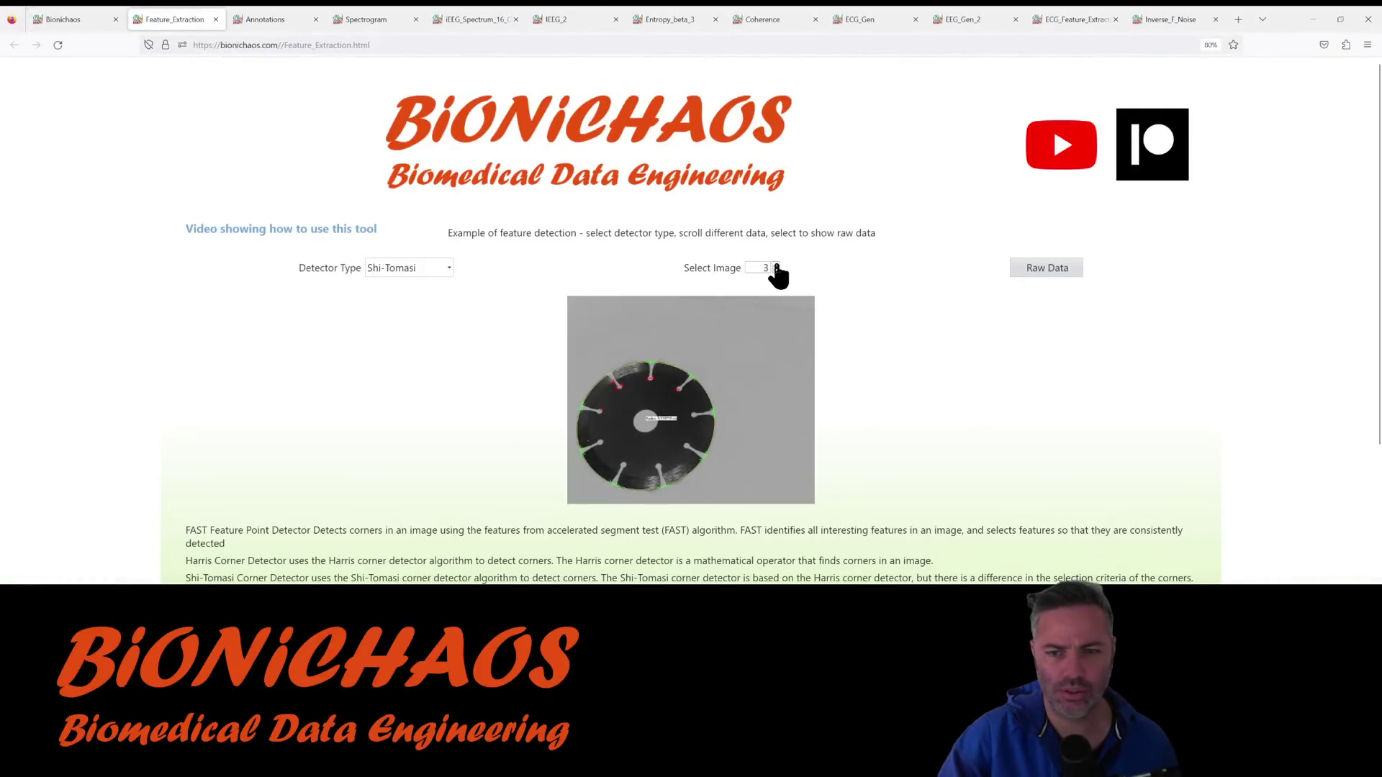
Switch the feature detector type to Harris and then to FAST.
left_click(440, 270)
left_click(394, 307)
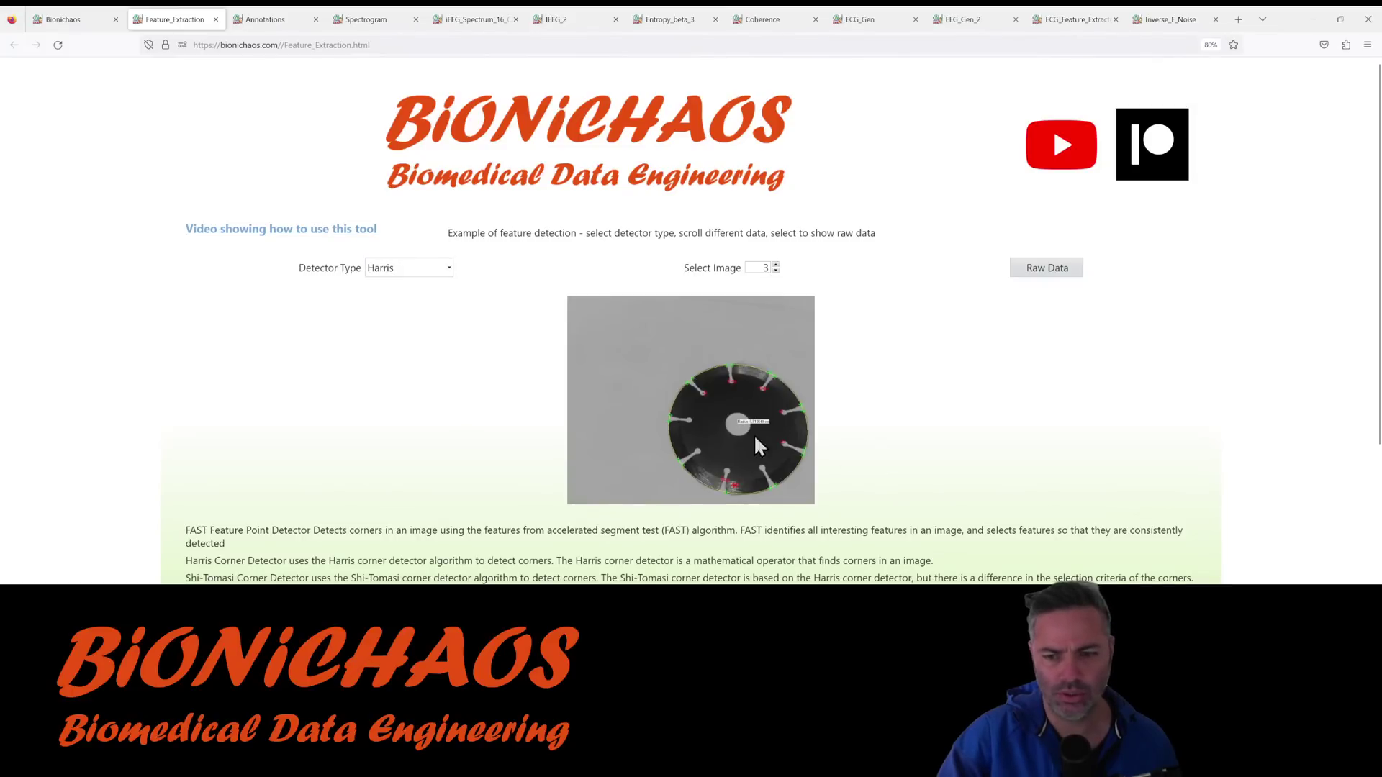
left_click(441, 272)
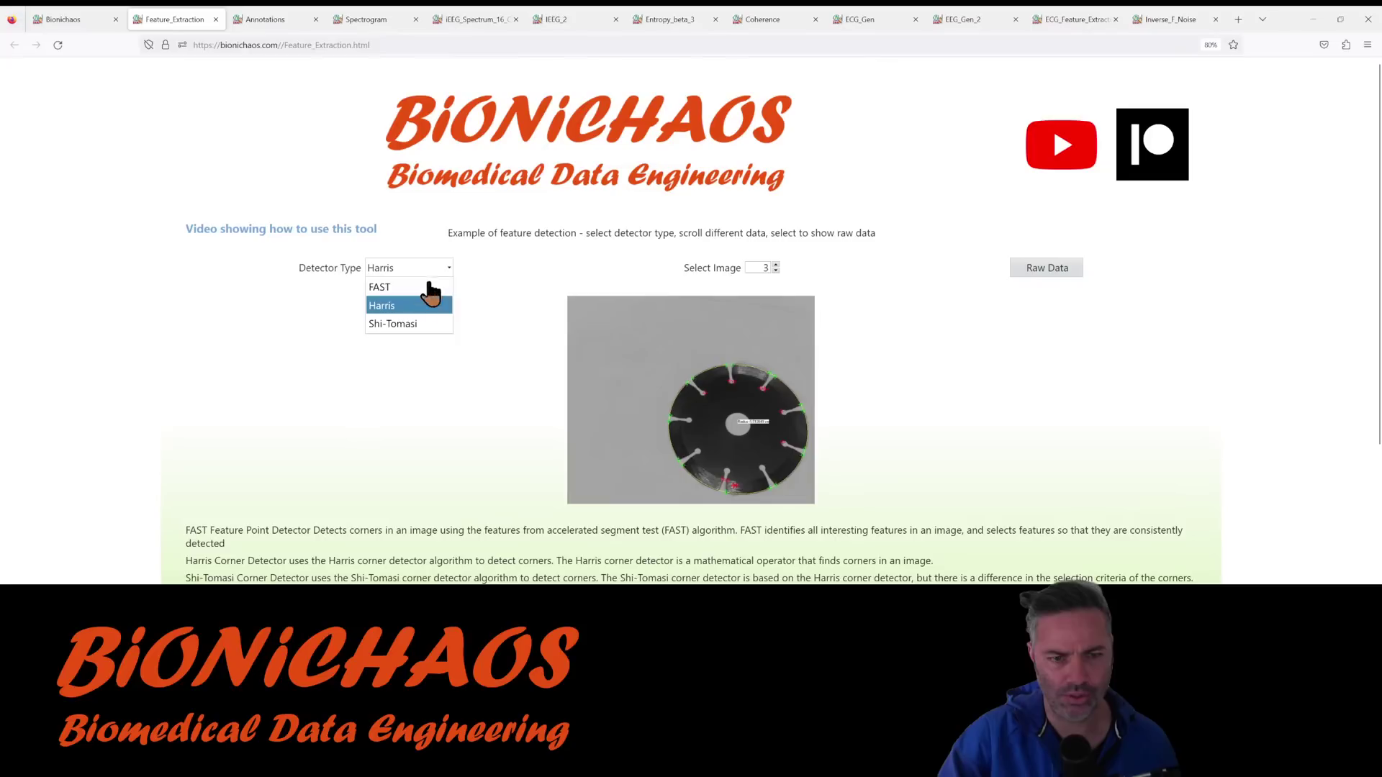
left_click(385, 283)
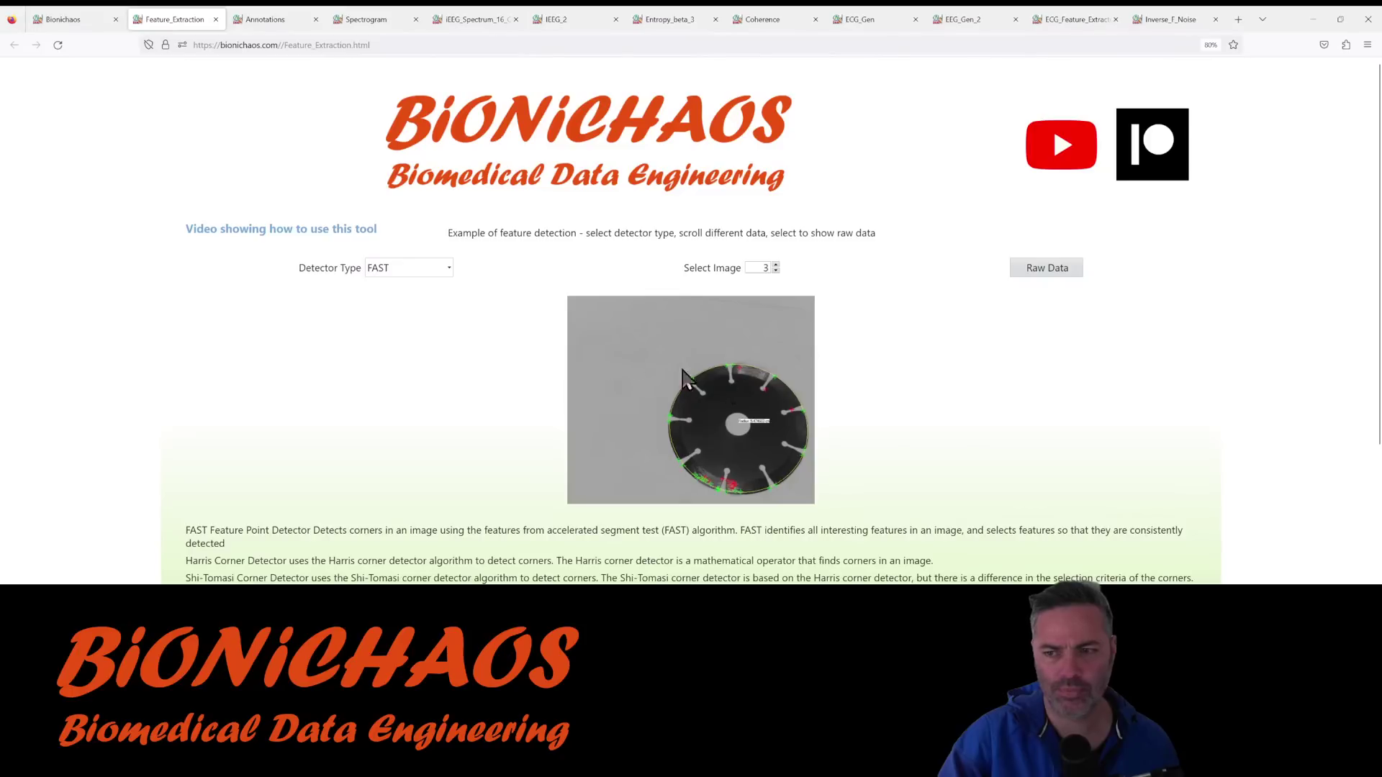
Toggle the raw data view of the detected image on and off, and return to the home page.
left_click(1043, 269)
left_click(1045, 273)
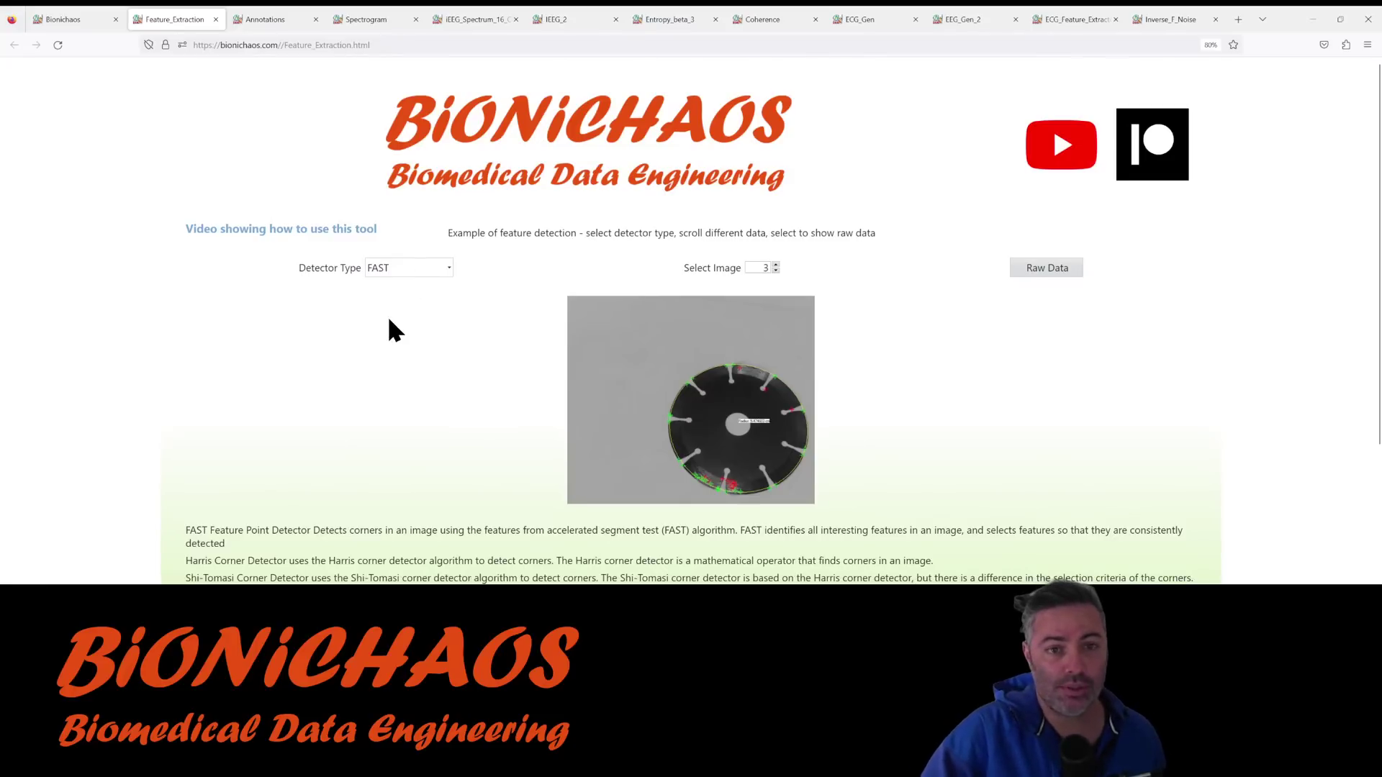
left_click(87, 16)
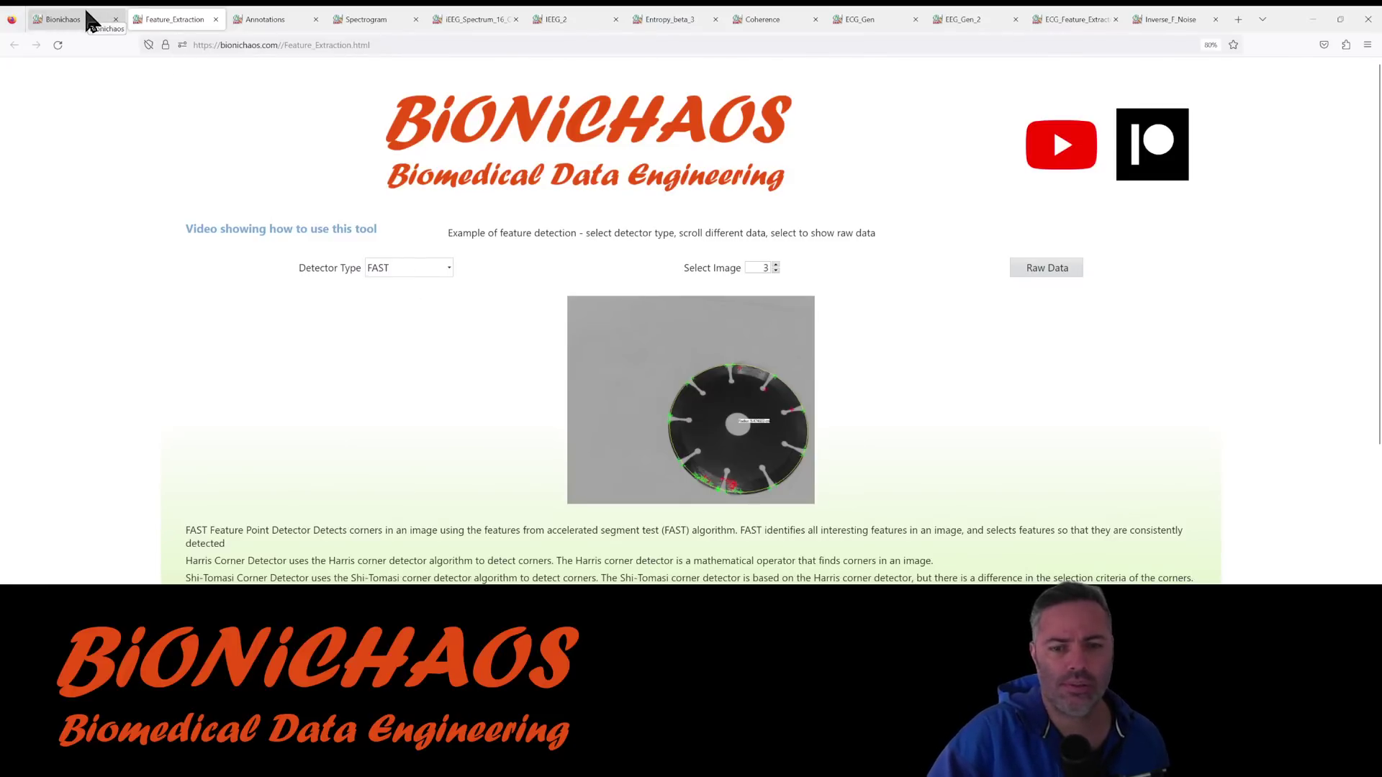
Open the Fuzzy Logic Example, try the Right Trapezoid and Left Triangle input waves, and return to the home page.
left_click(1235, 345)
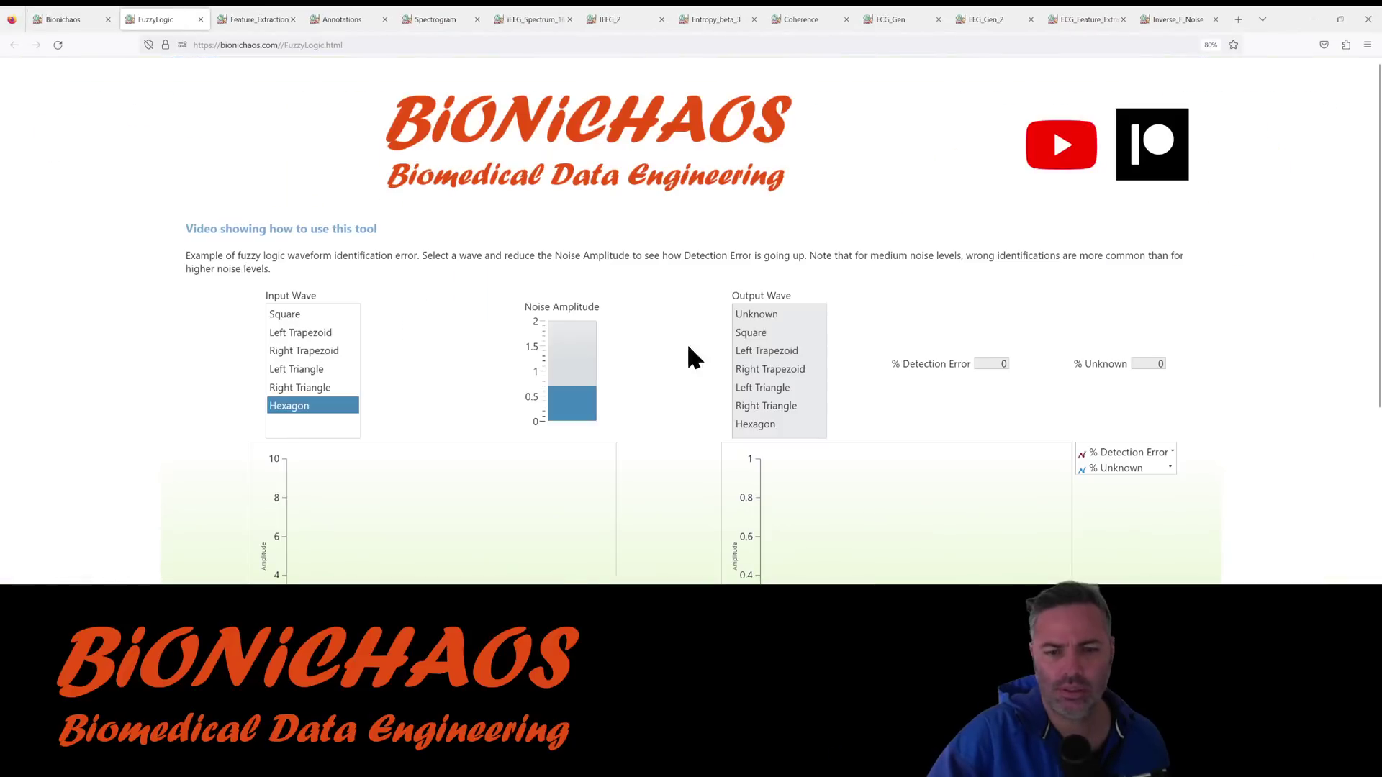
scroll(570, 321, "down", 3)
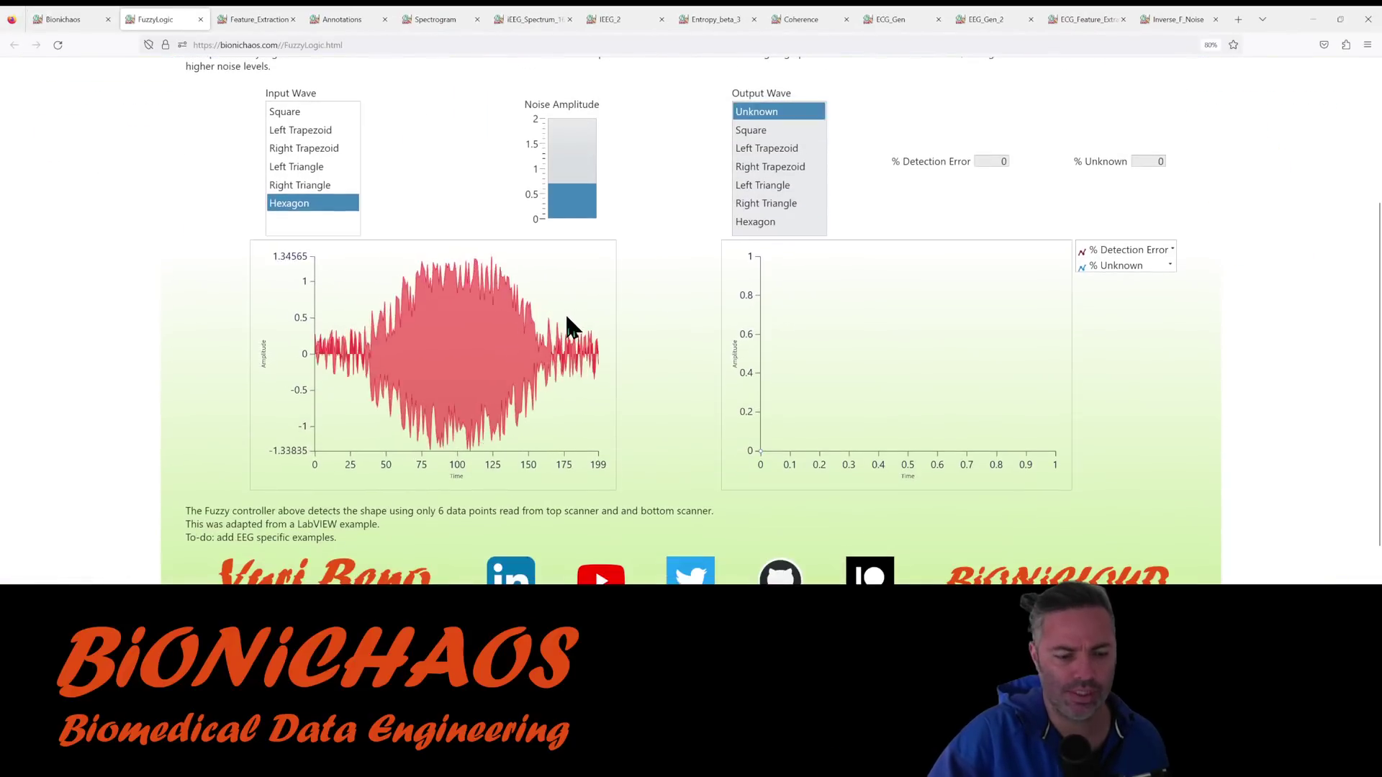
left_click(349, 146)
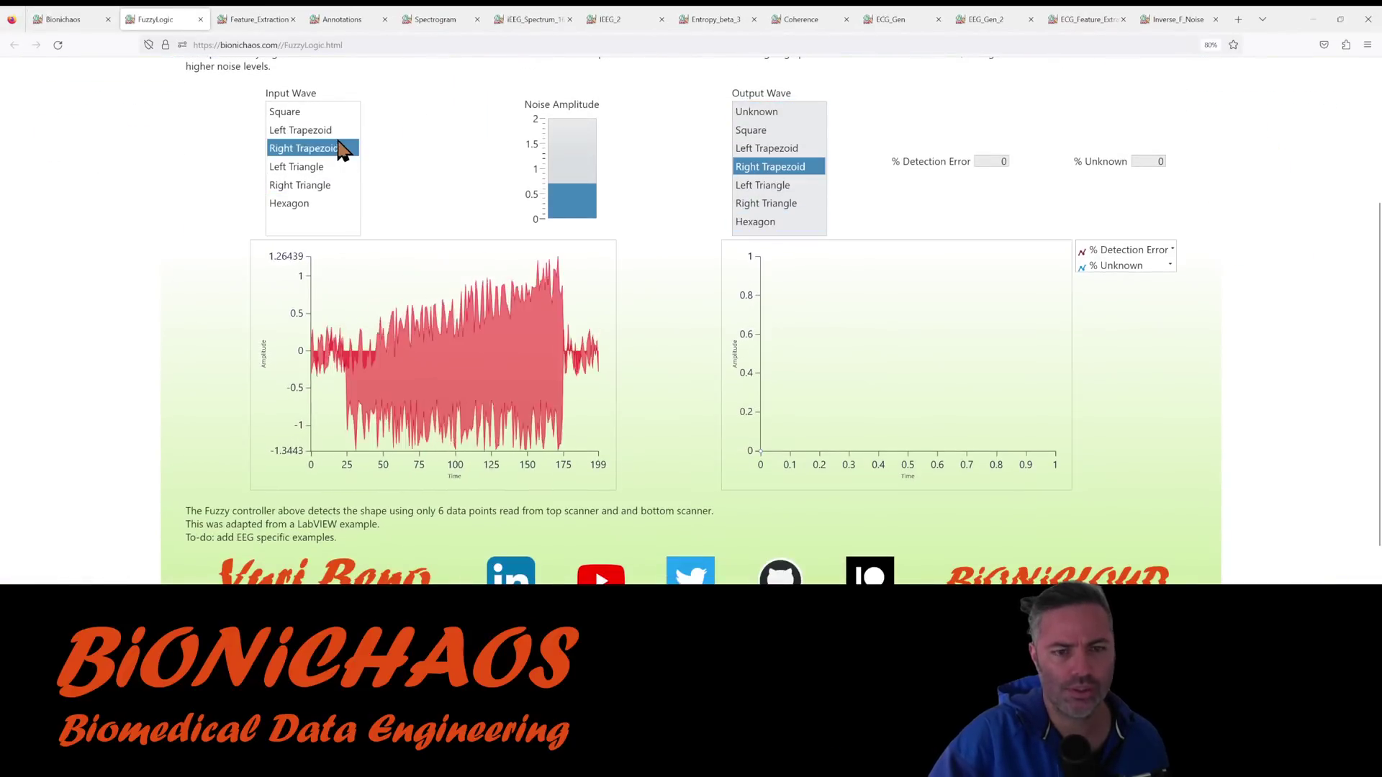
left_click(297, 170)
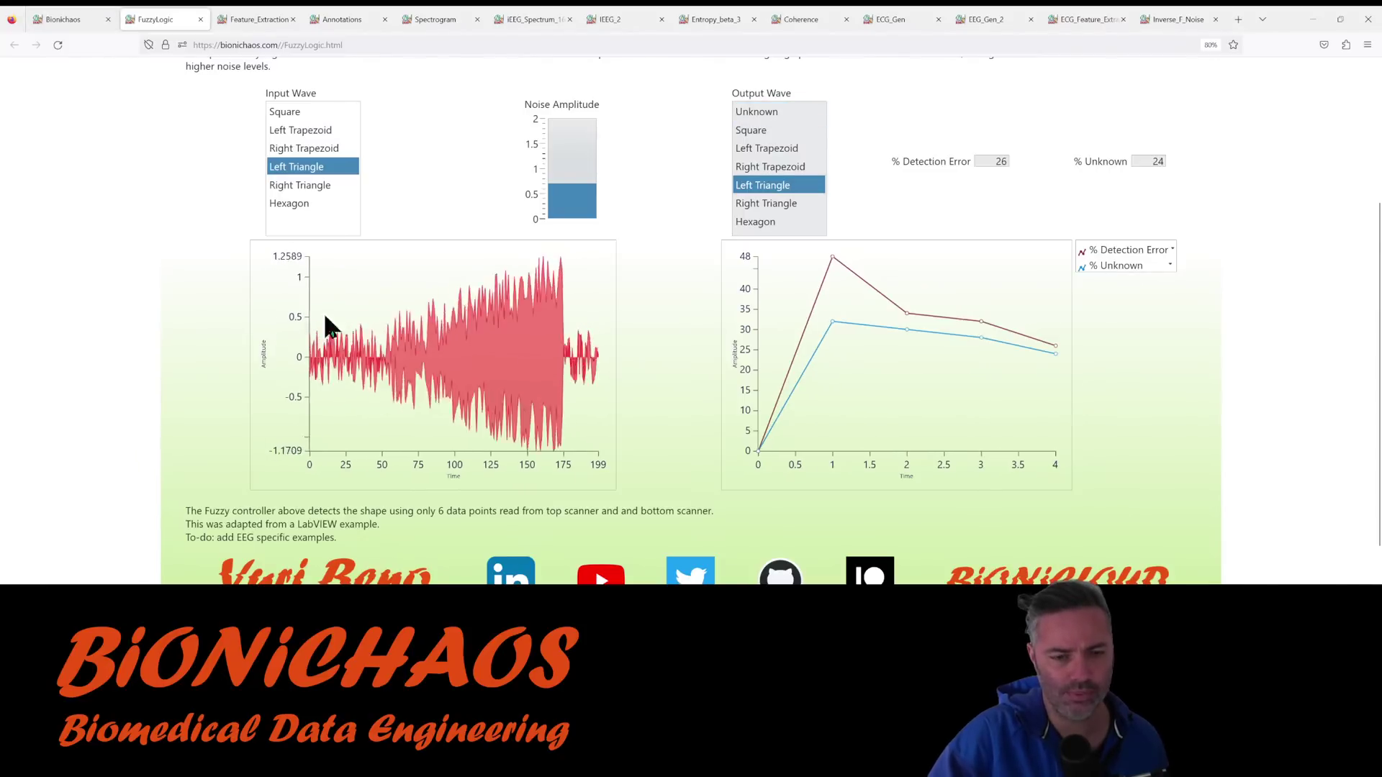
left_click(58, 14)
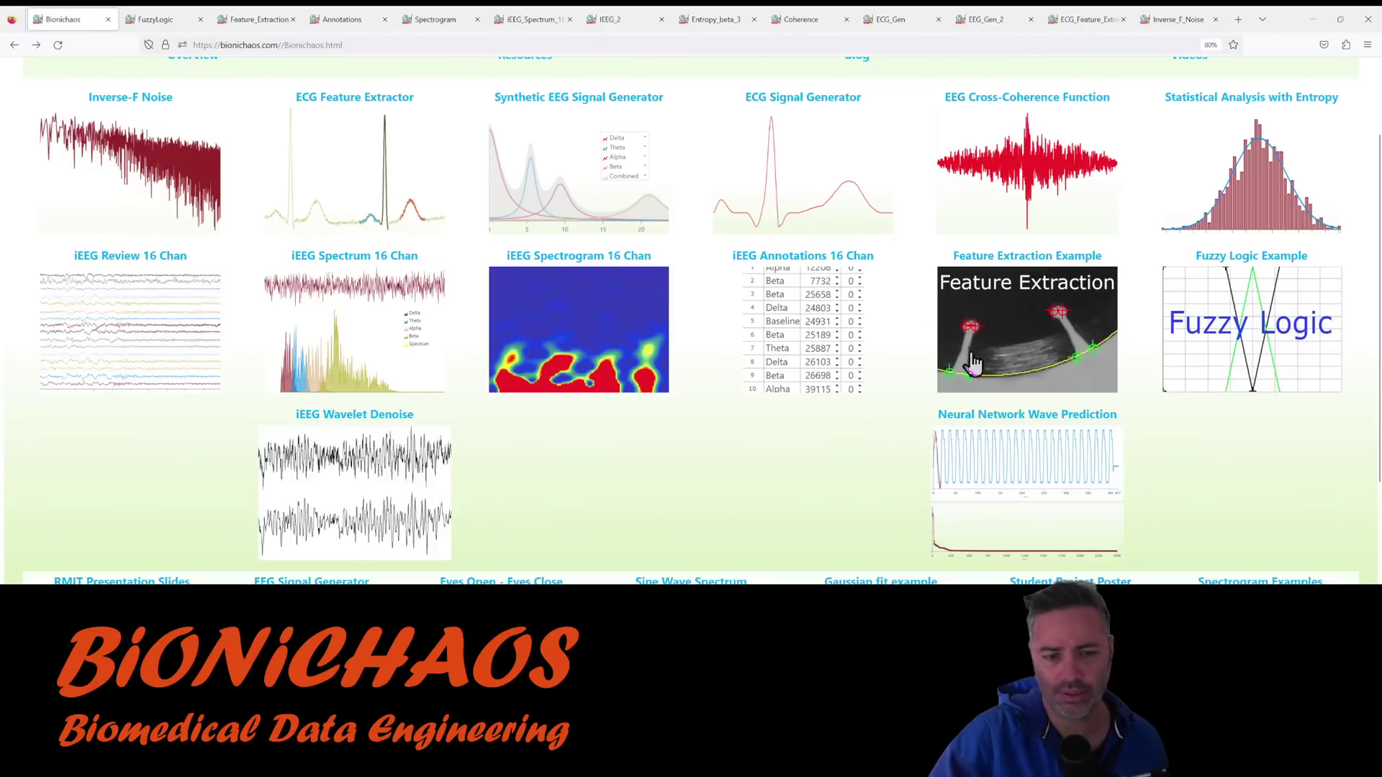
Open the iEEG Wavelet Denoise tool and toggle its Whole Spectrum overlay on and off.
left_click(346, 468)
scroll(327, 401, "down", 5)
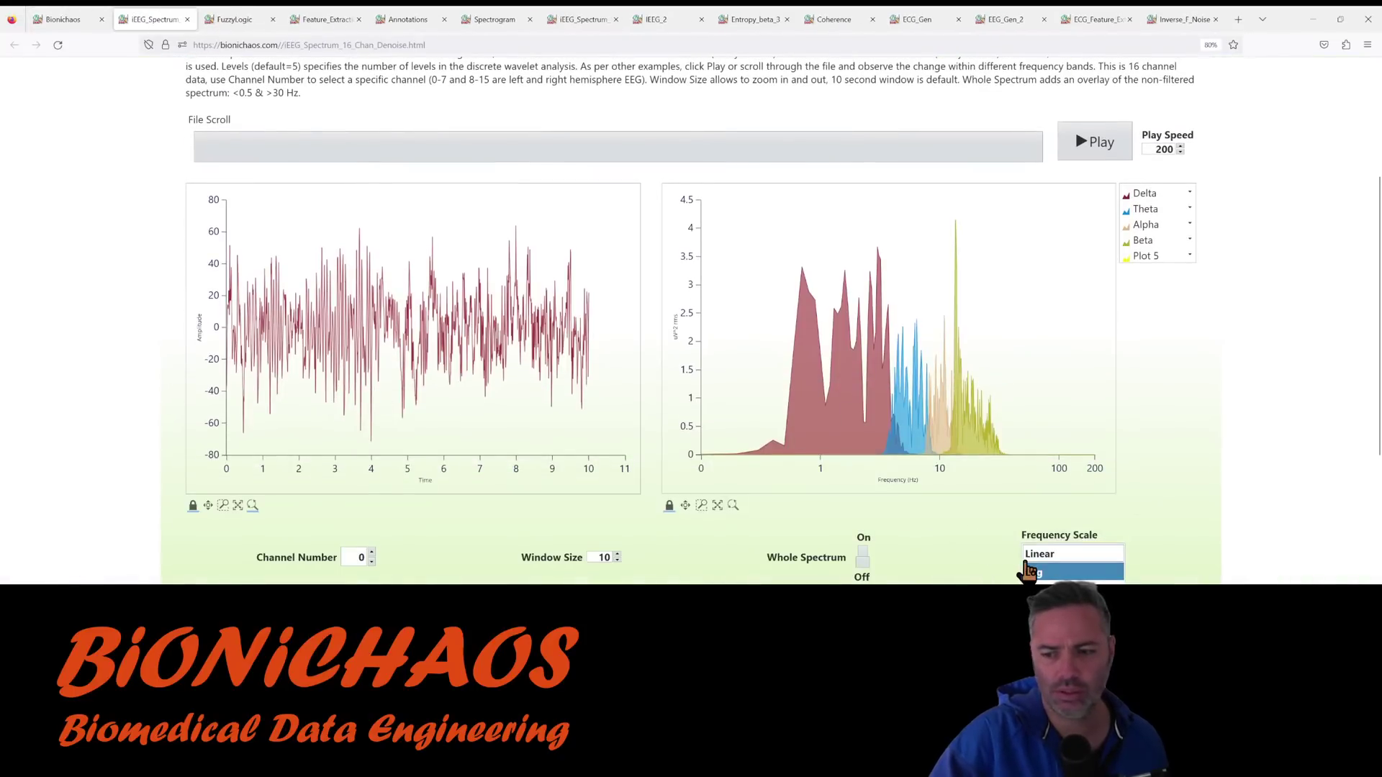
scroll(935, 524, "down", 1)
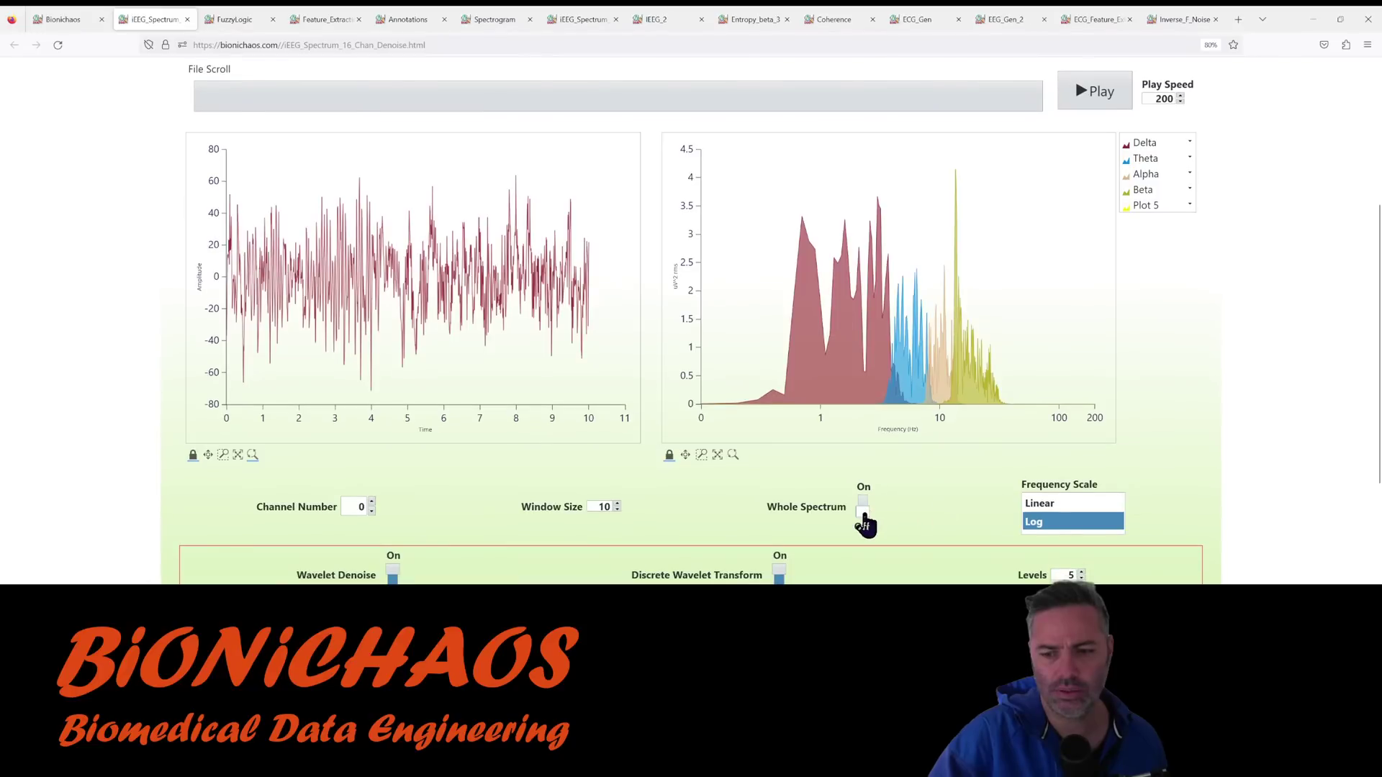
left_click(864, 513)
left_click(863, 522)
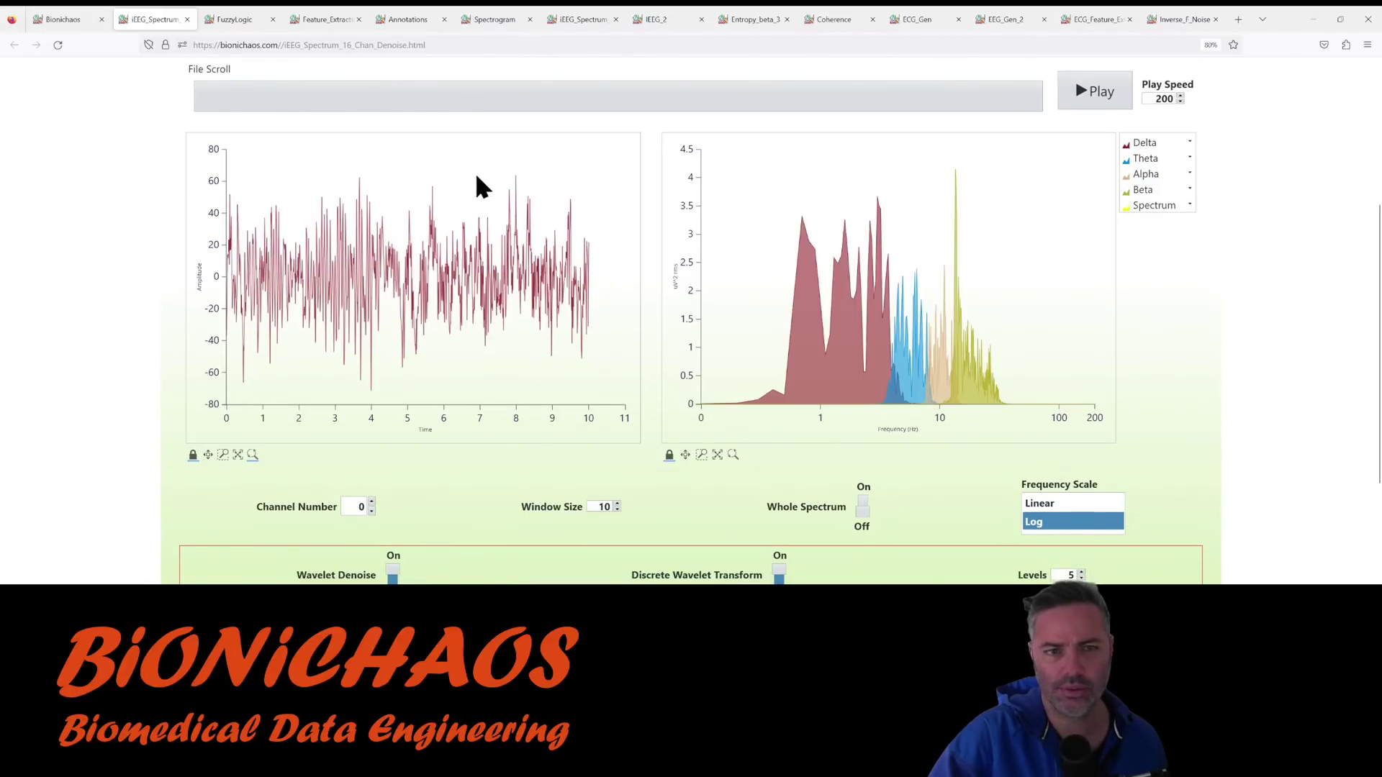
Advance the wavelet recording to about 44 percent and compare the signal with Wavelet Denoise off and on.
left_click_drag(530, 102, 568, 100)
scroll(481, 274, "down", 1)
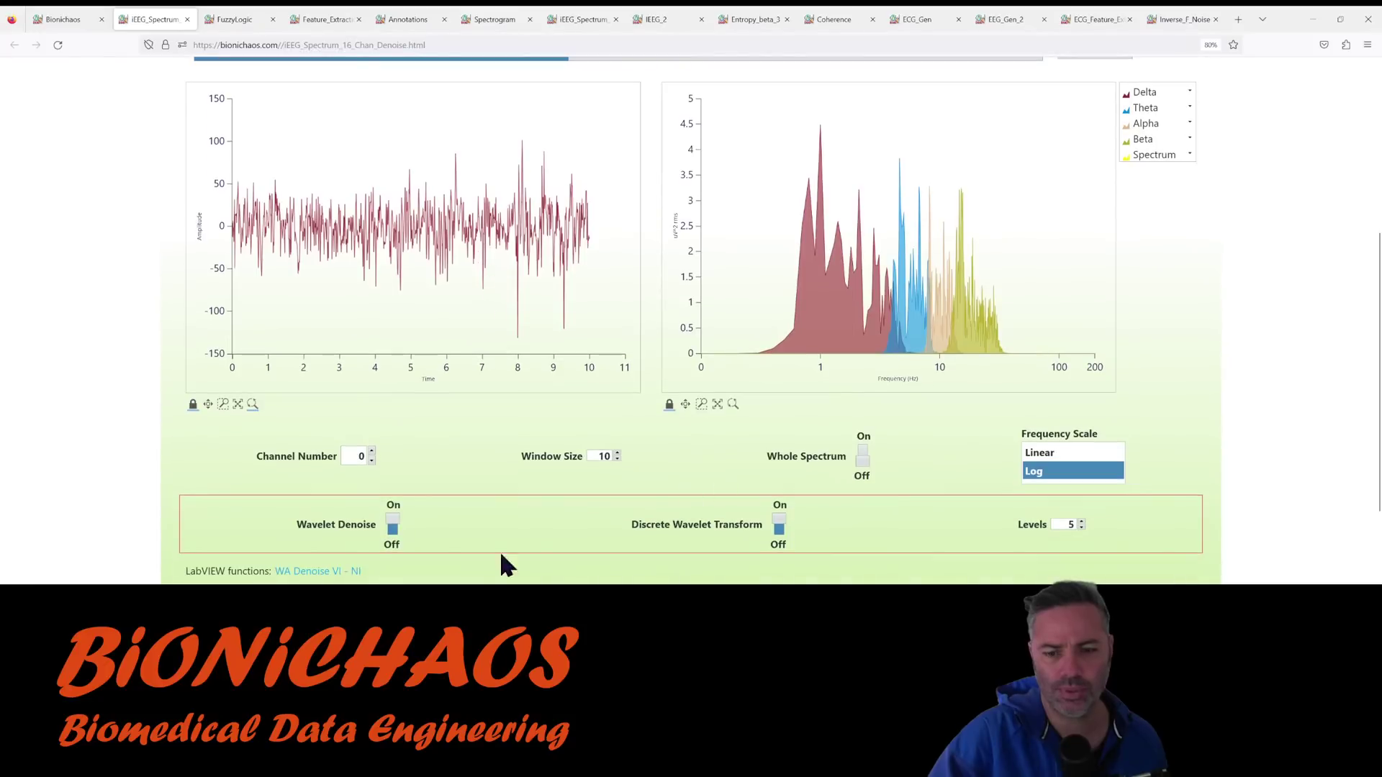
left_click(391, 533)
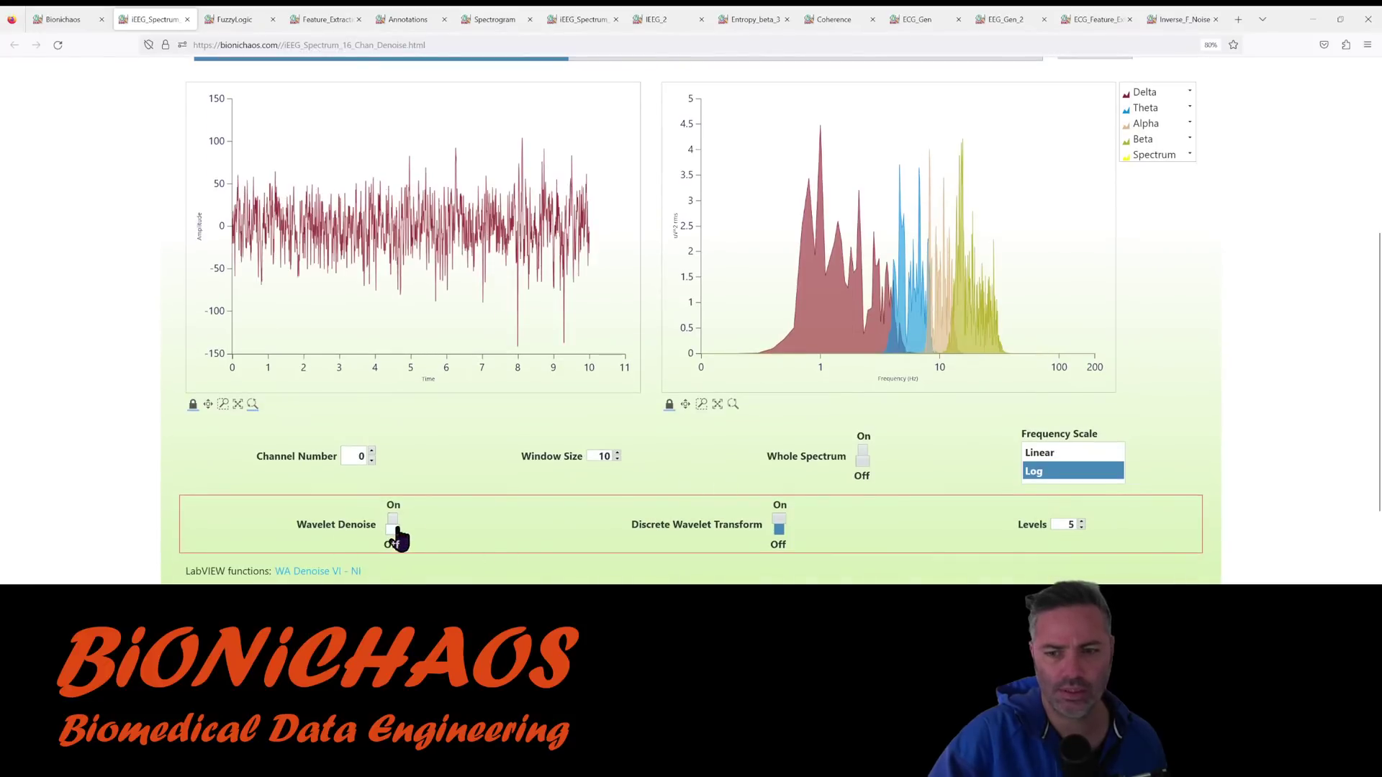
left_click(391, 532)
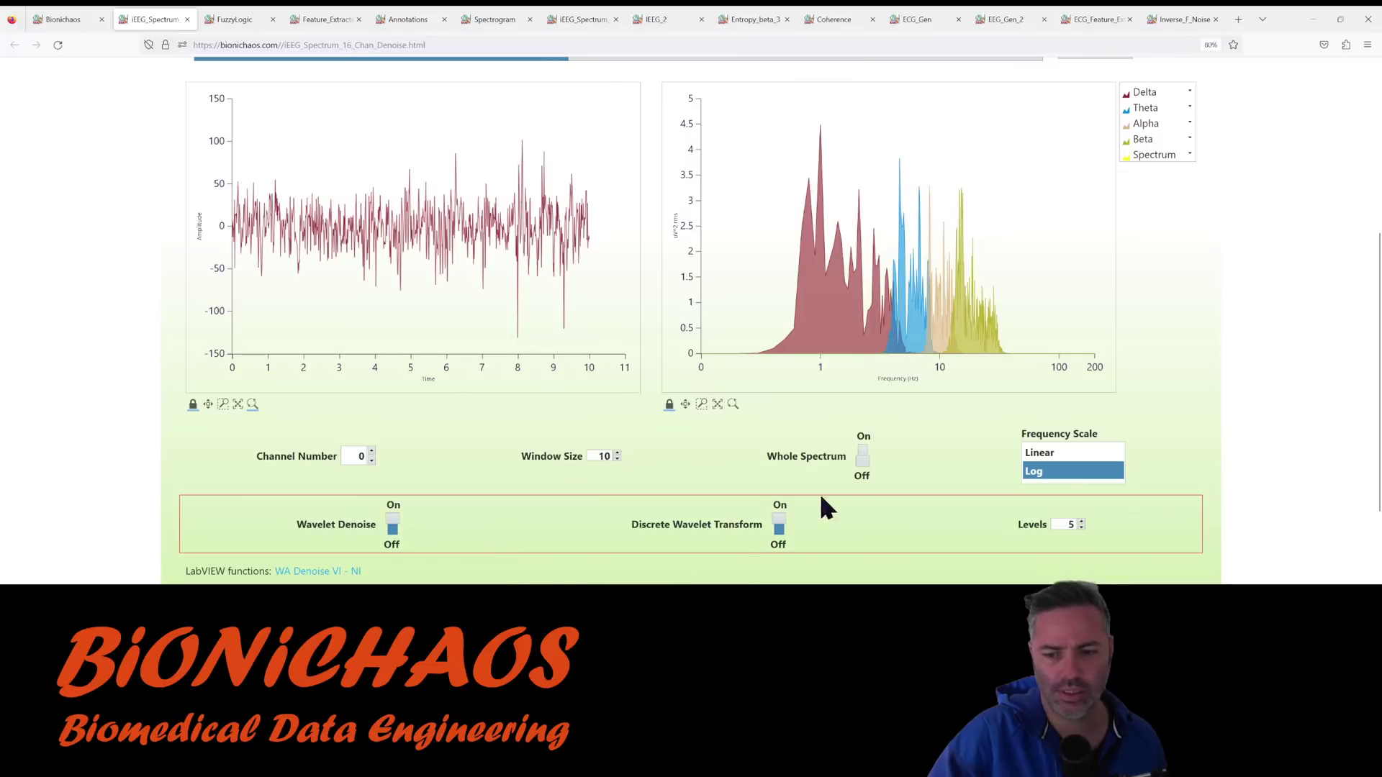
Turn on the Whole Spectrum overlay and toggle Wavelet Denoise to compare the plots, leaving it off.
left_click(863, 461)
left_click(392, 529)
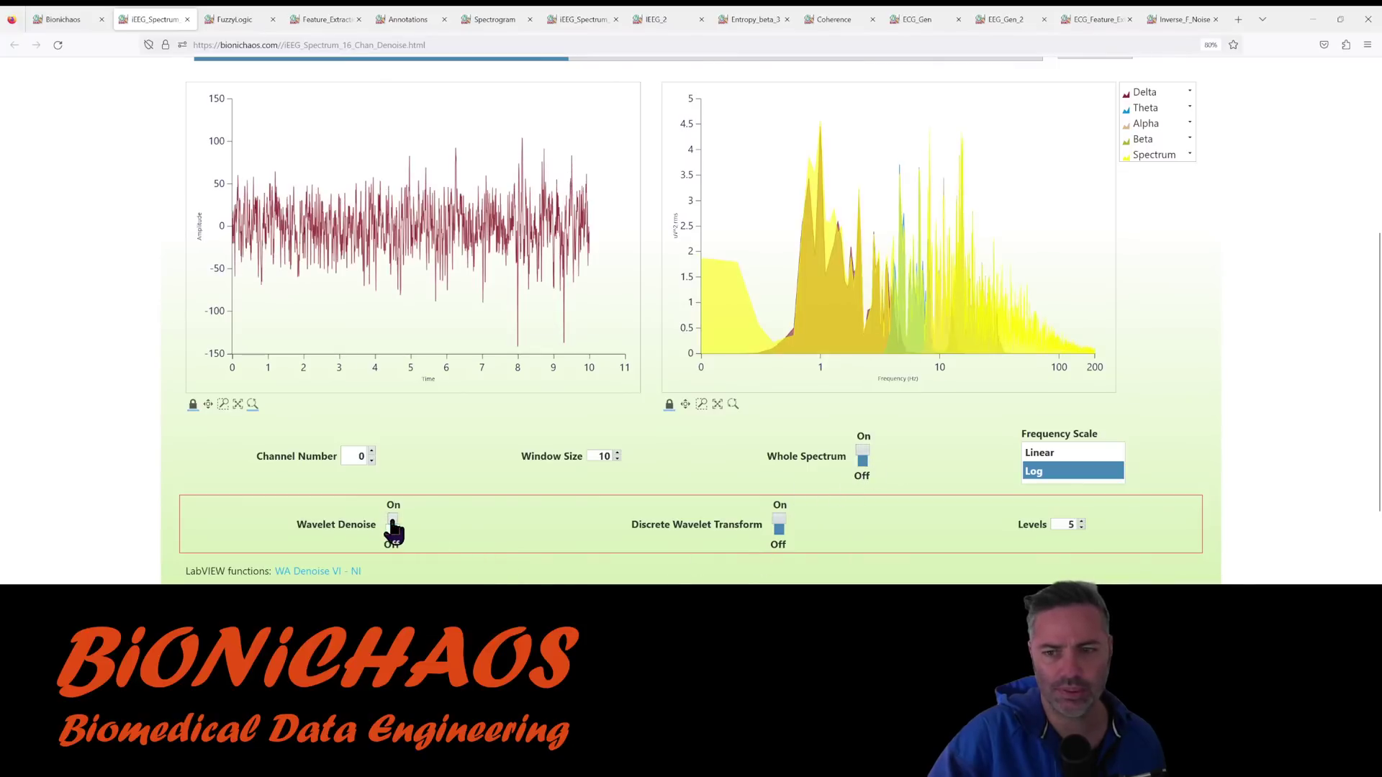
left_click(393, 529)
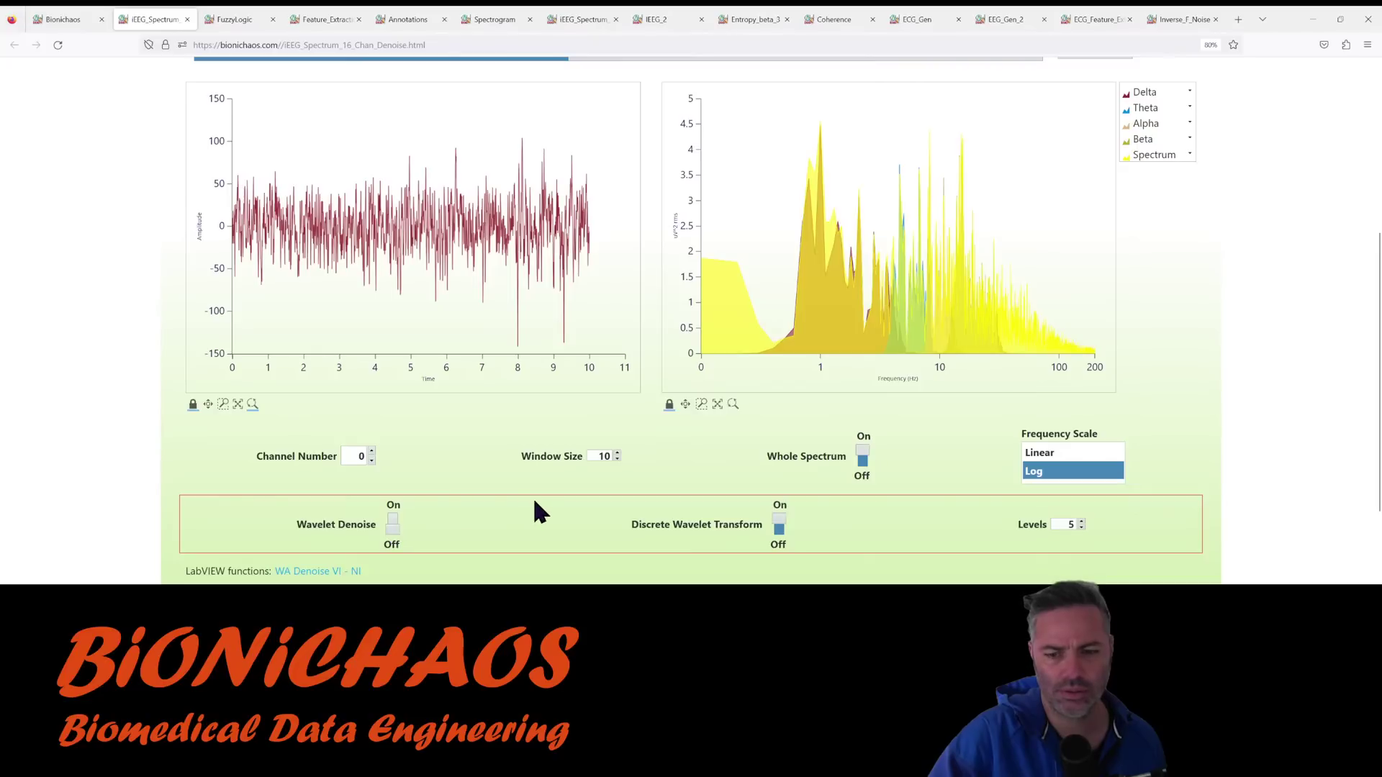
Move the file position to about 63 percent and compare Wavelet Denoise settings, leaving it on.
scroll(536, 503, "up", 1)
left_click(722, 106)
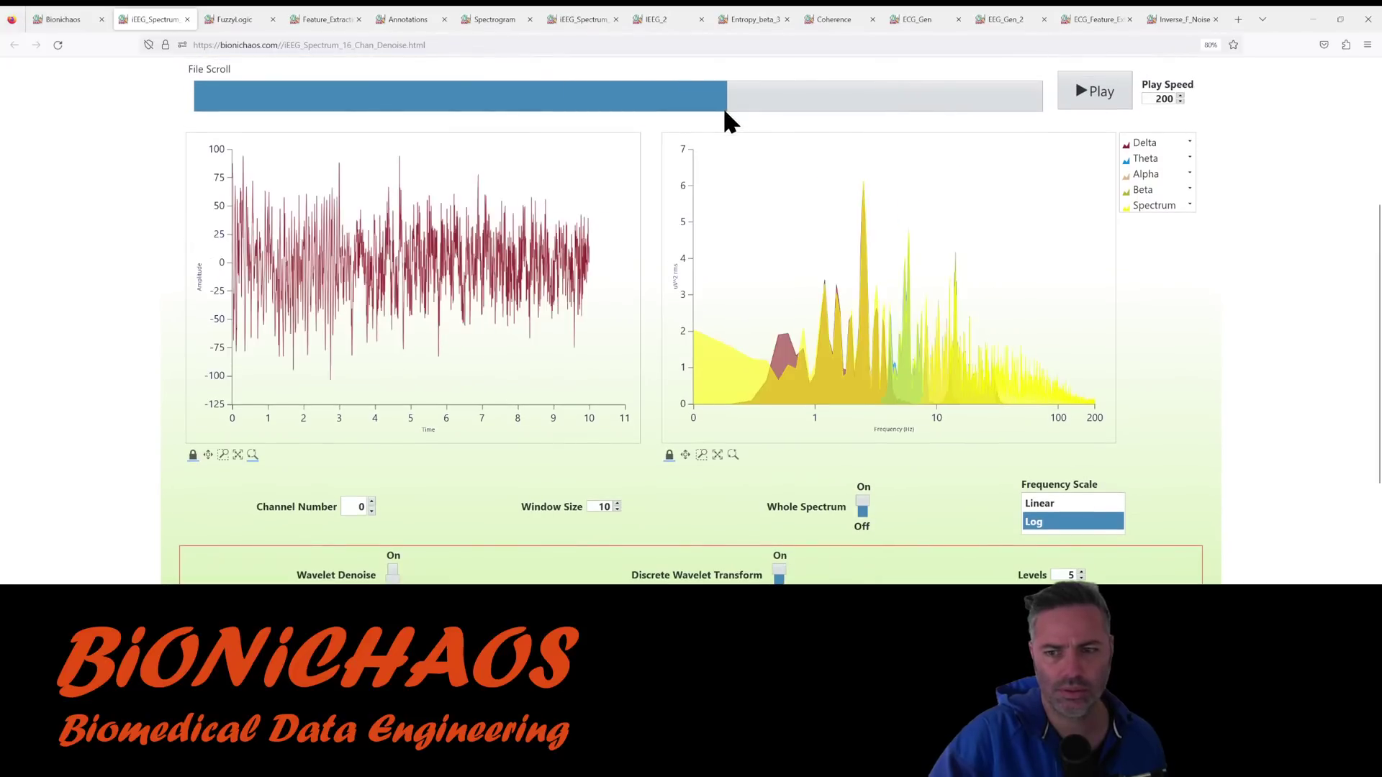
scroll(432, 403, "down", 2)
left_click(391, 479)
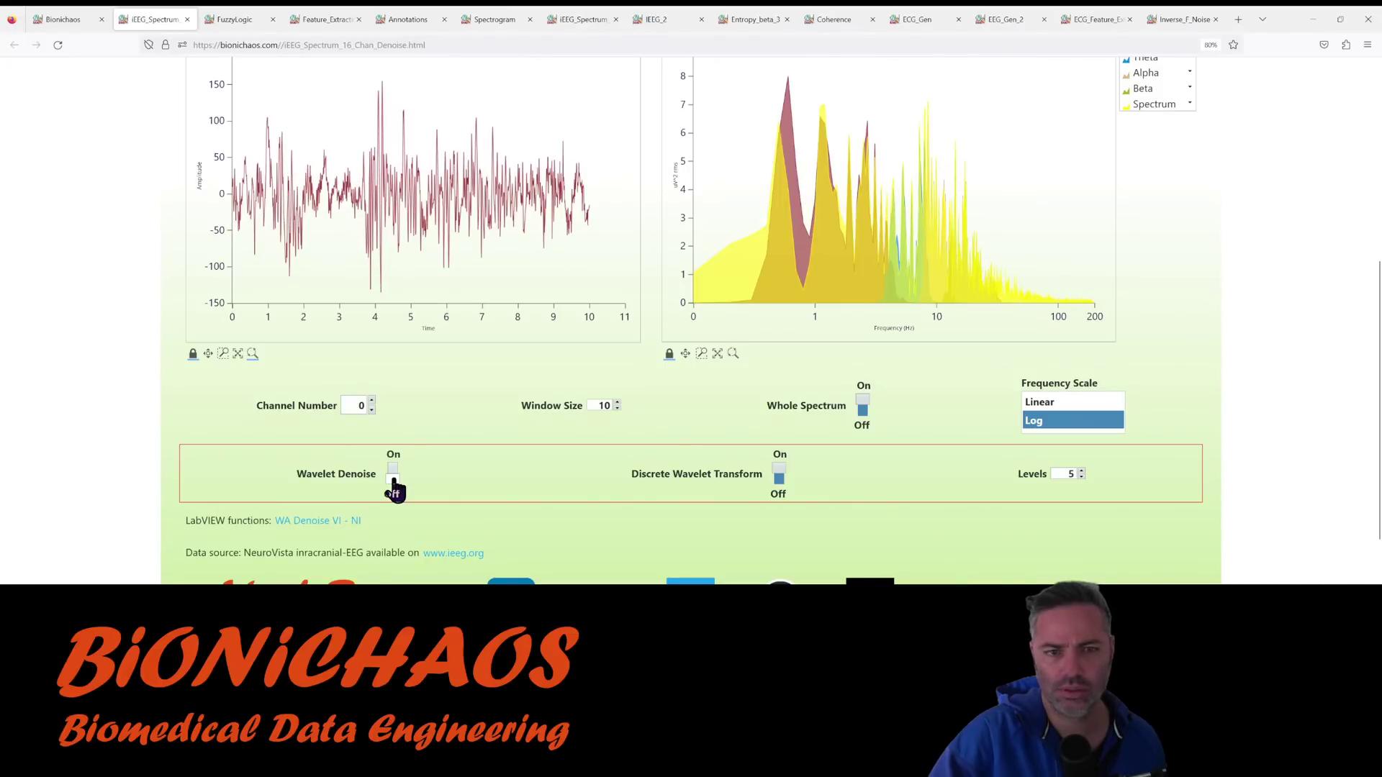
left_click(393, 479)
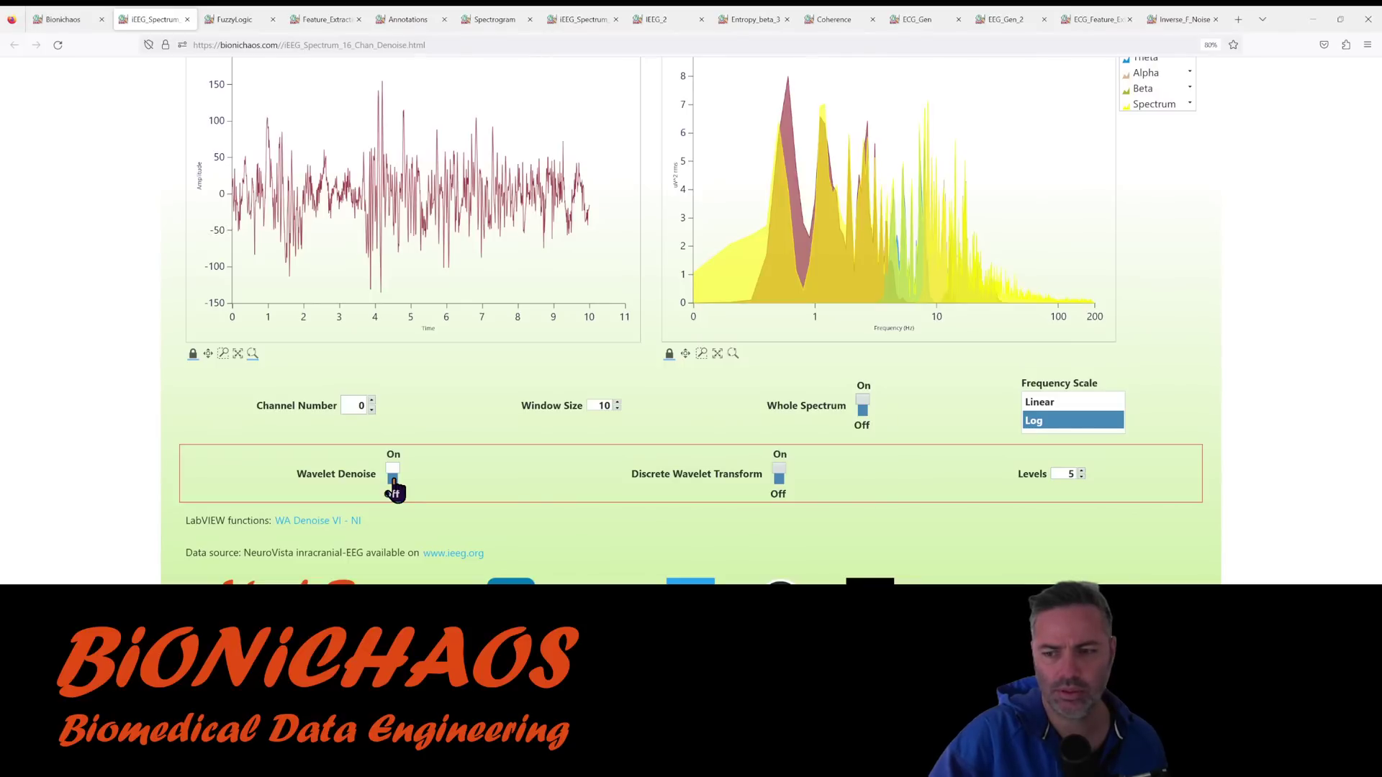
scroll(399, 490, "up", 1)
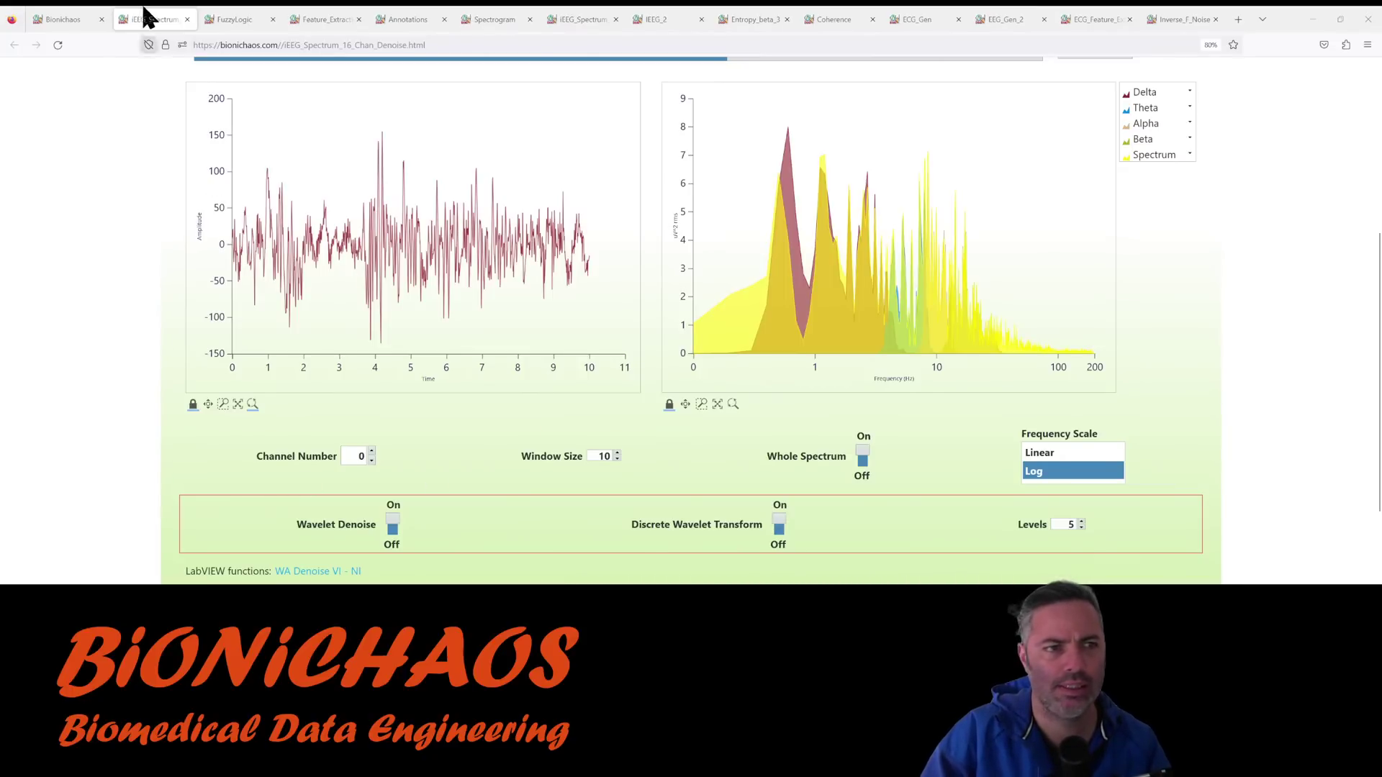
Return to the home page and look over the available tools.
left_click(70, 18)
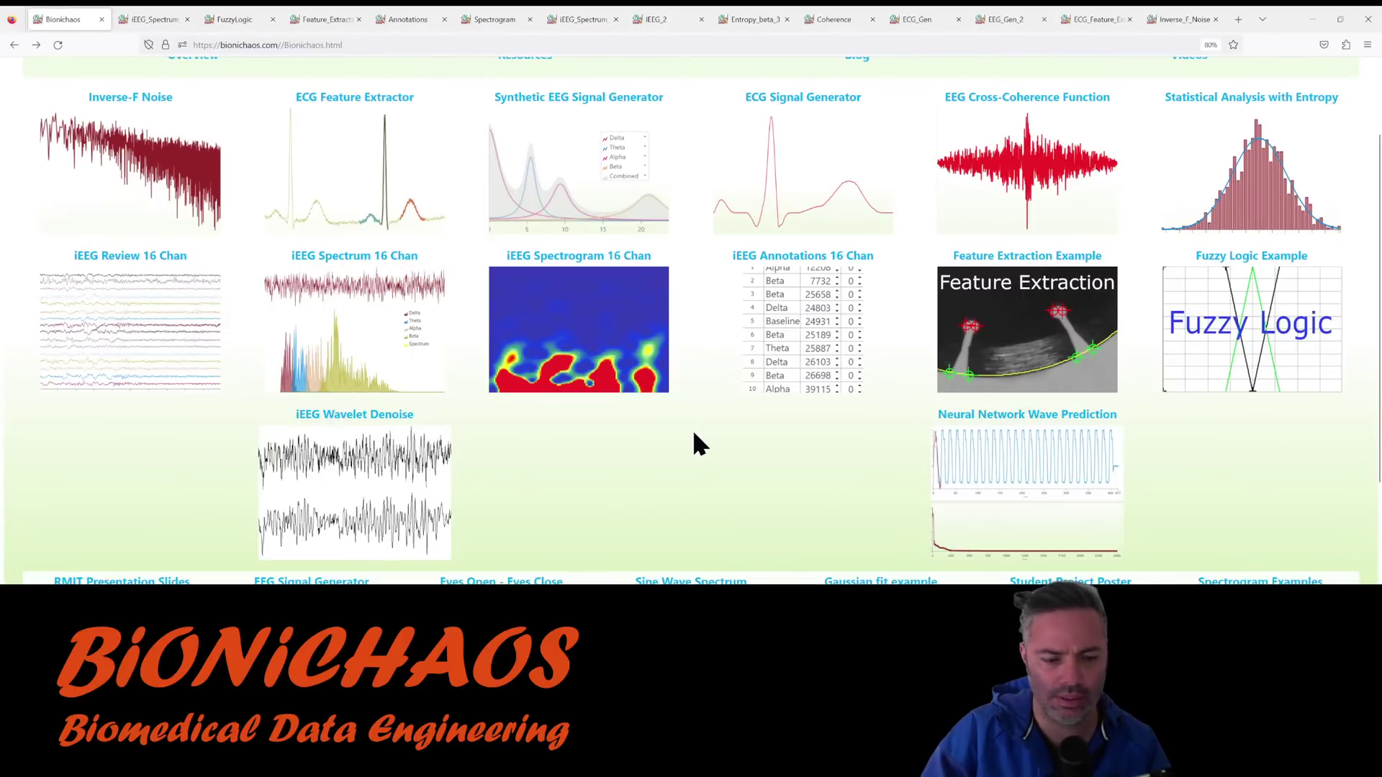
scroll(704, 438, "up", 2)
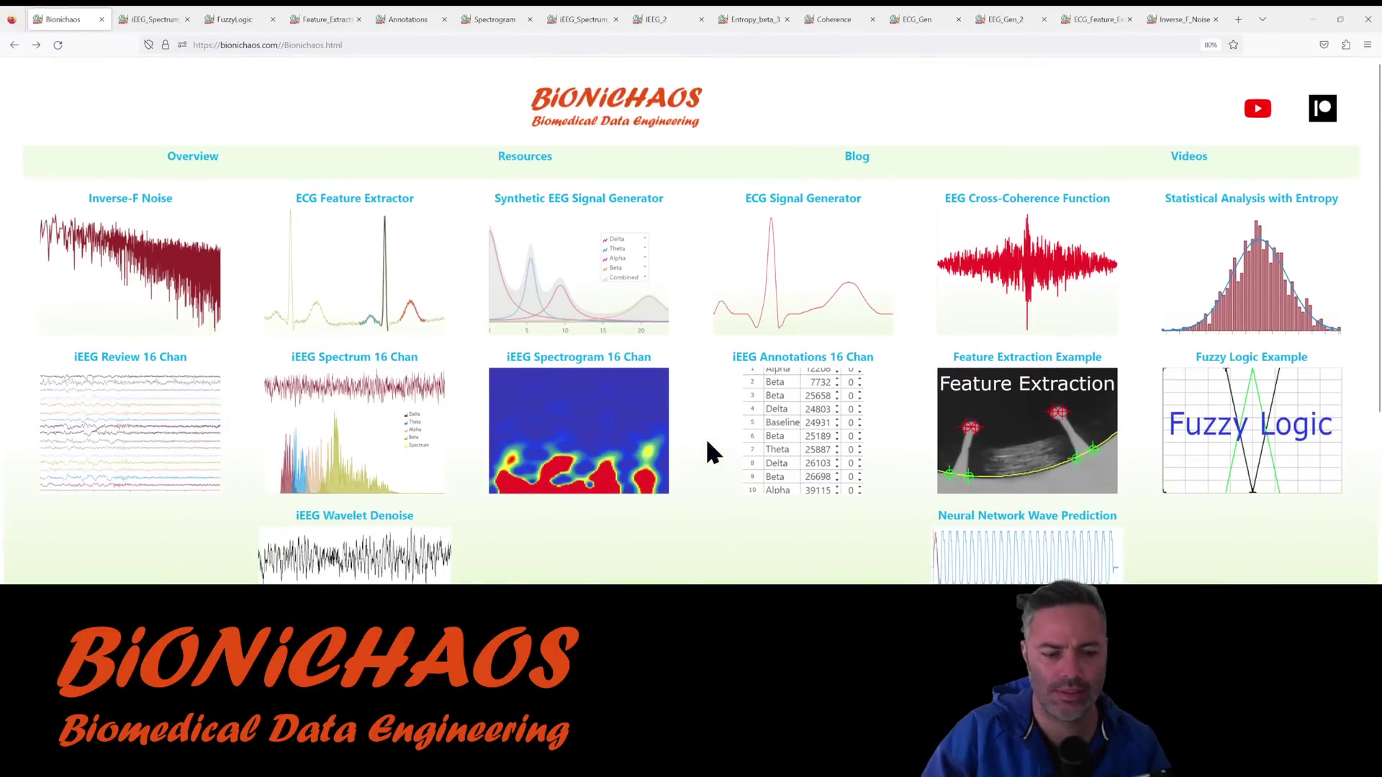
scroll(706, 435, "down", 2)
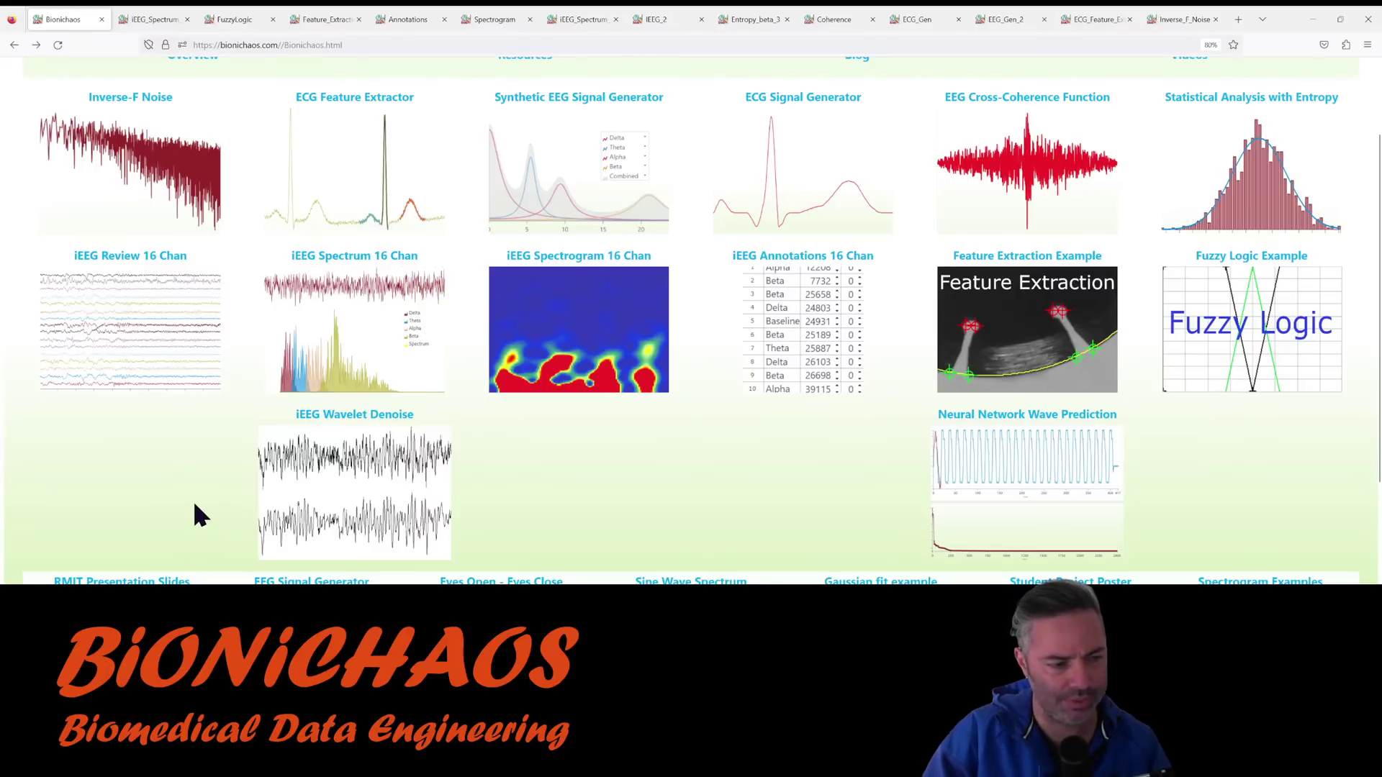
scroll(310, 317, "up", 2)
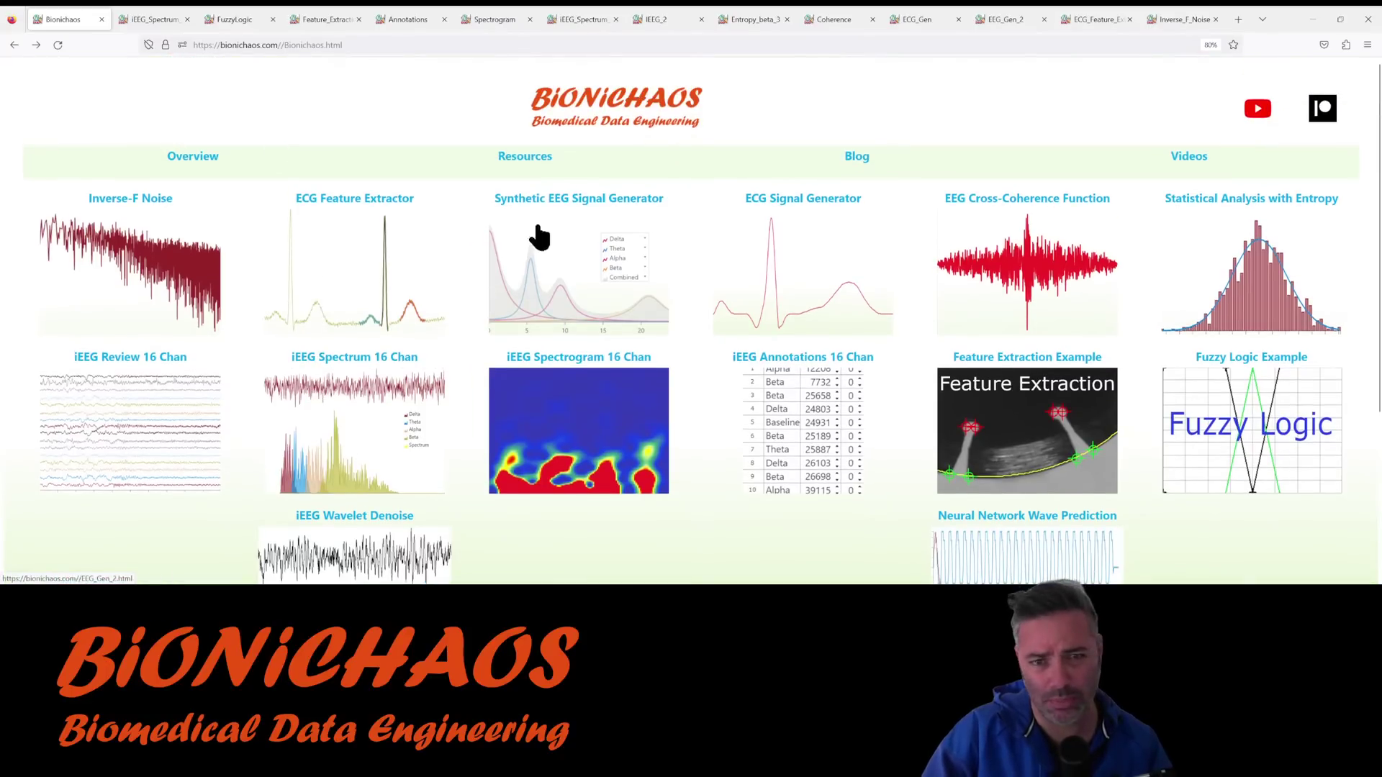
Go back to the iEEG Wavelet Denoise tool and examine its video link and description.
left_click(153, 19)
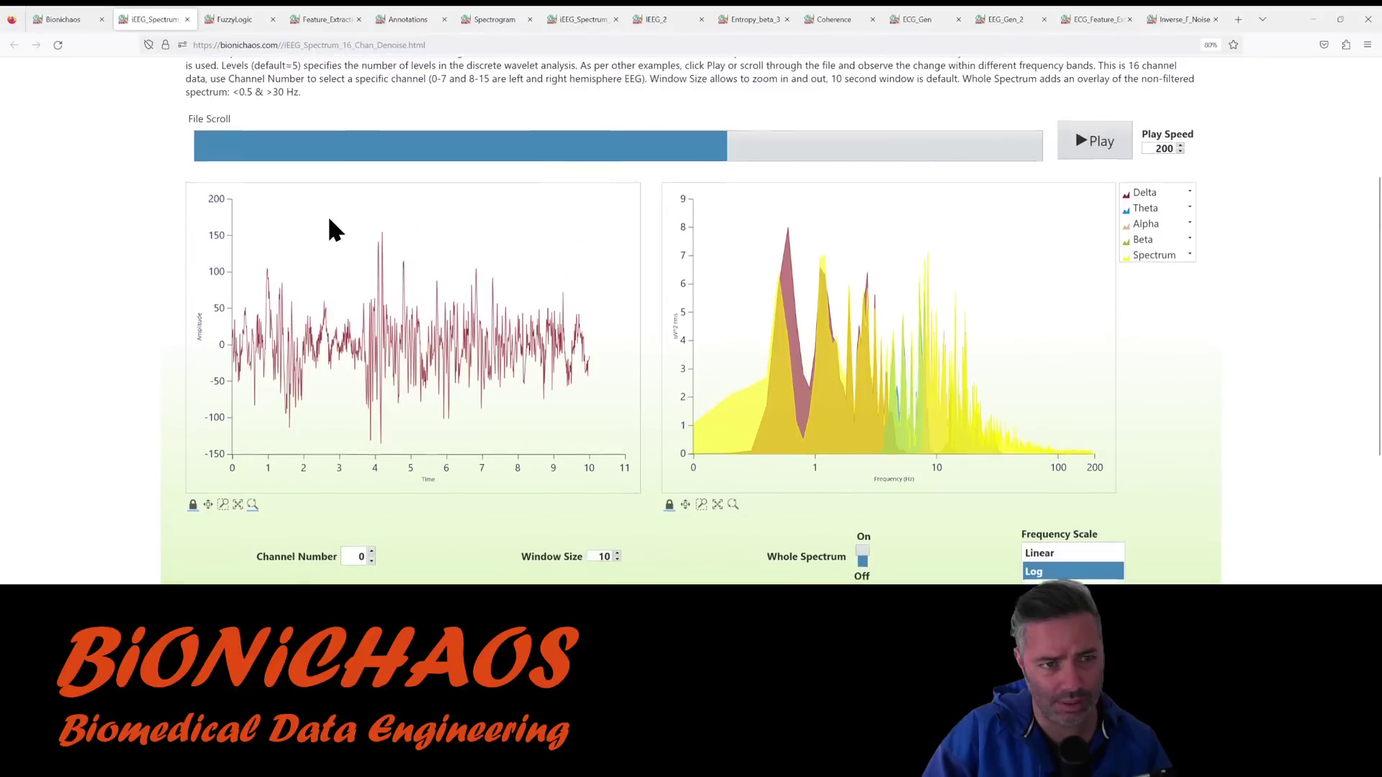
scroll(327, 229, "up", 3)
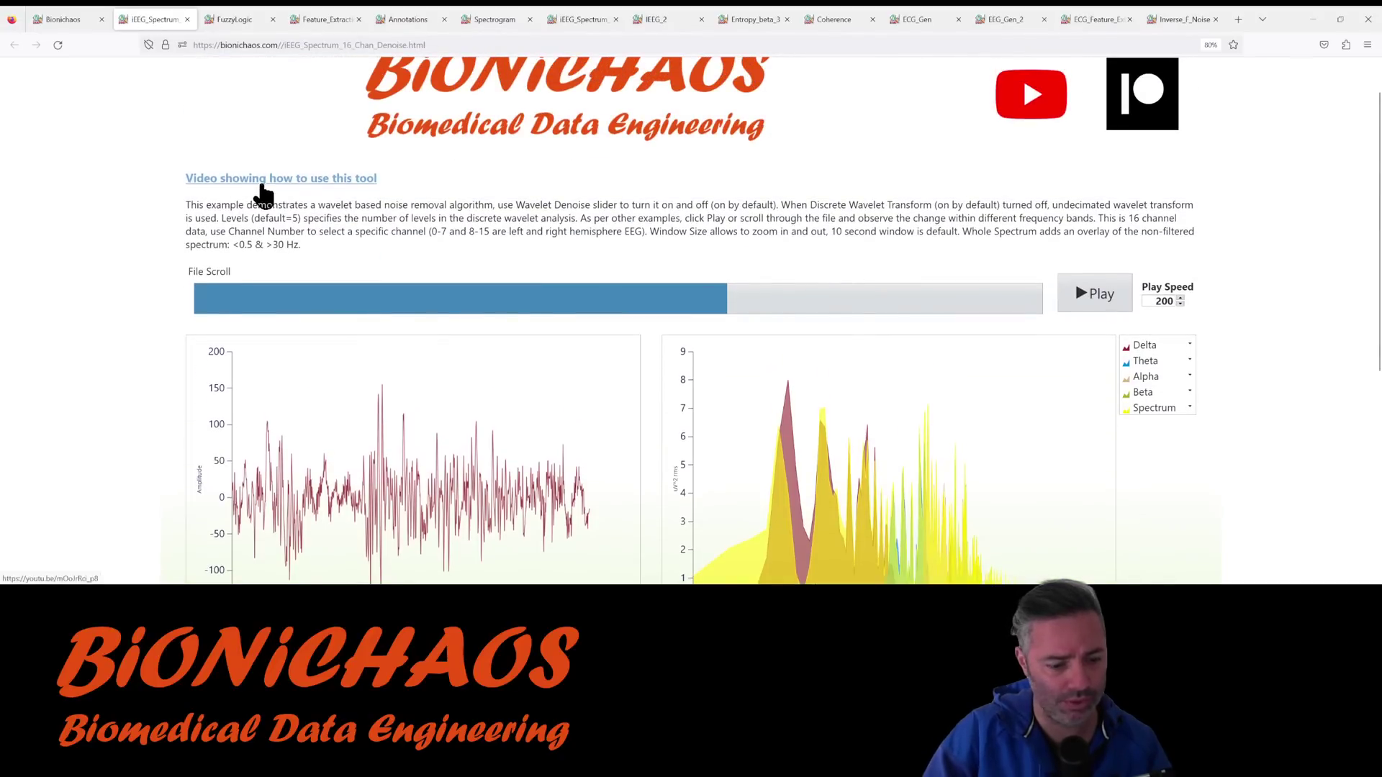
scroll(263, 216, "down", 2)
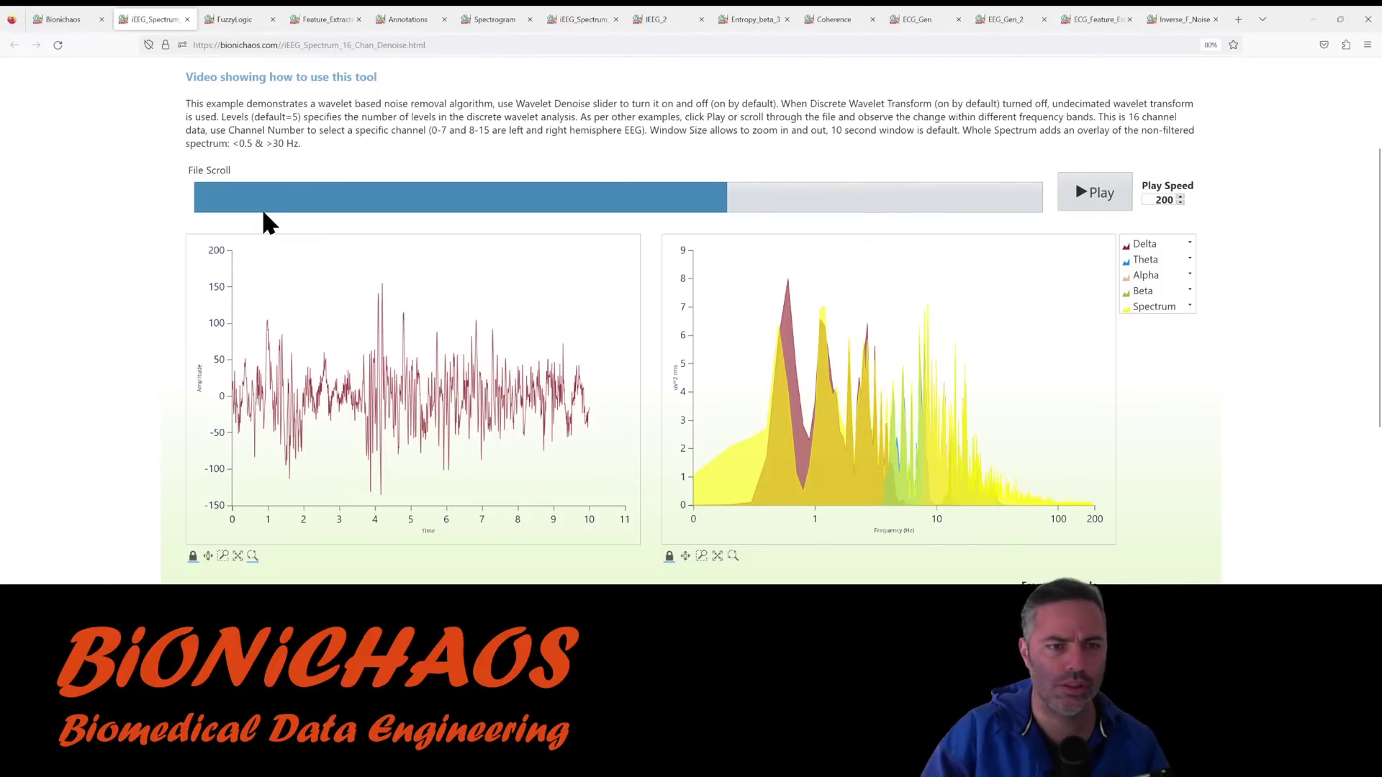
Return to the home page and zoom the page out to 70 percent to fit the whole tool list.
left_click(59, 20)
scroll(417, 328, "down", 2)
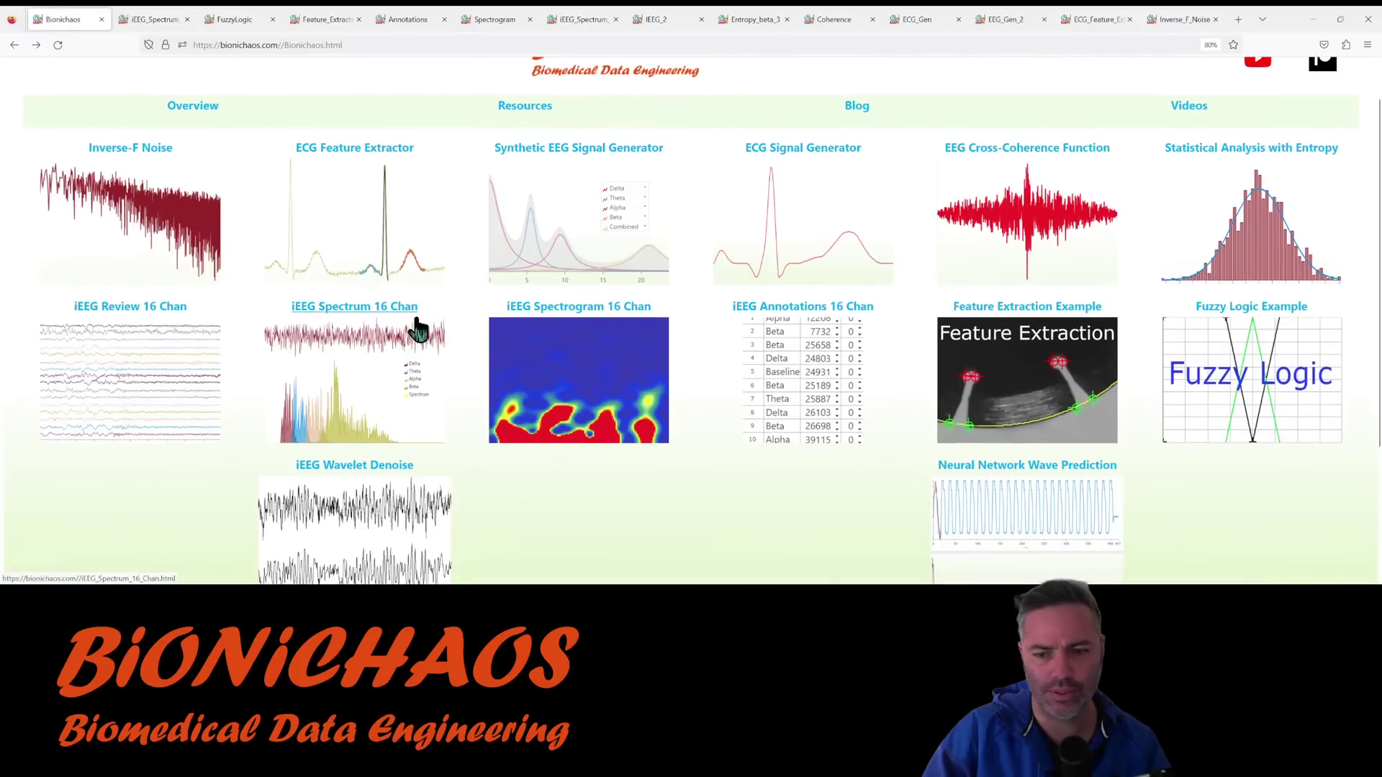
scroll(421, 345, "down", 2)
key("ctrl+minus")
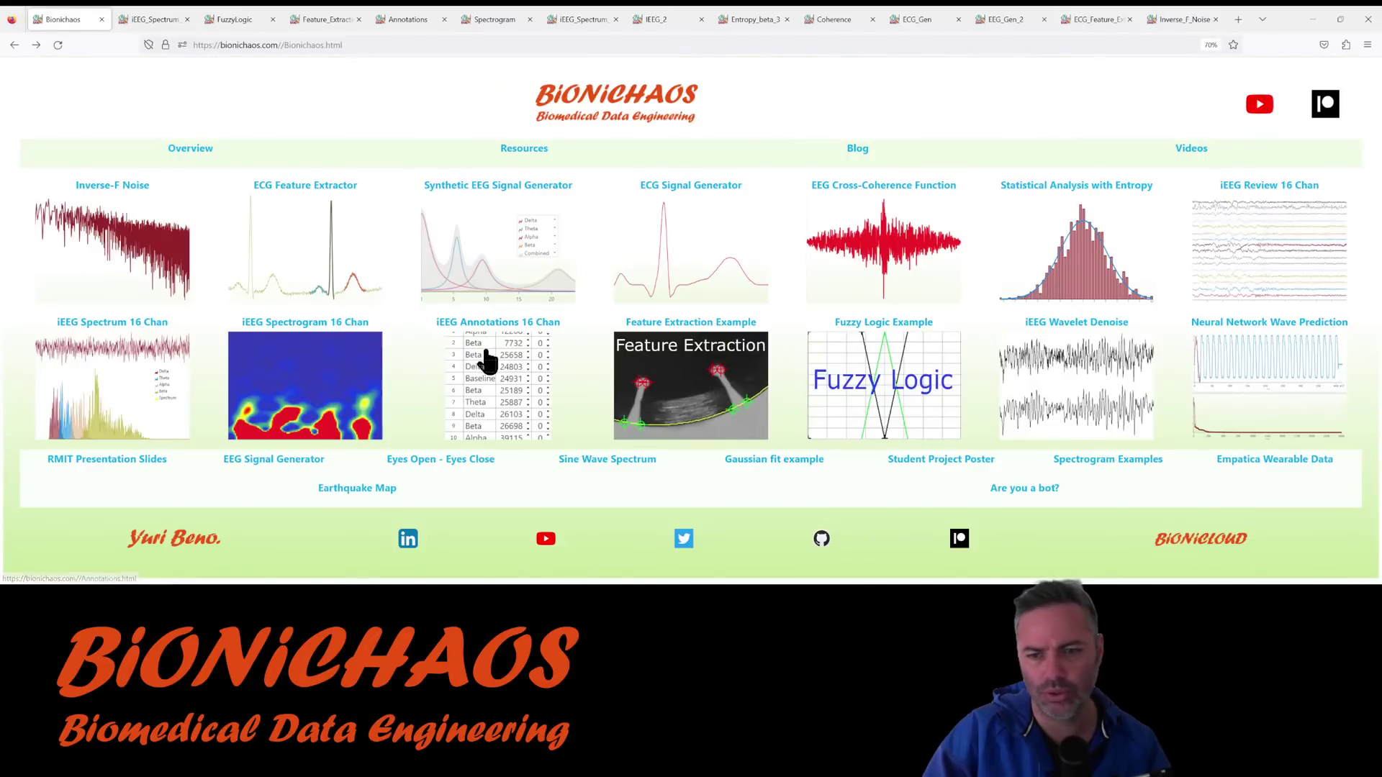